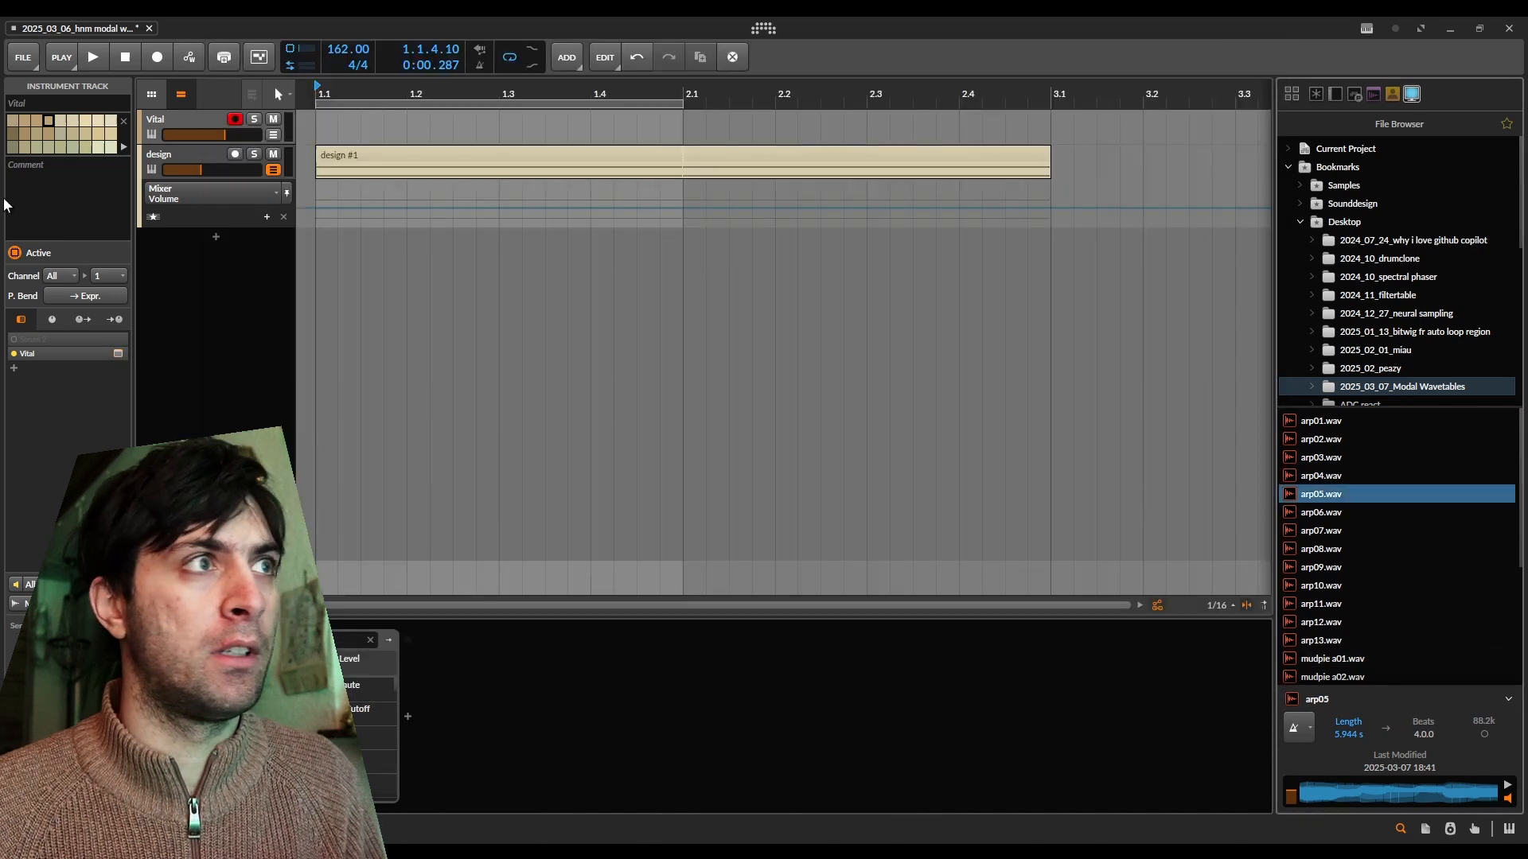
Add Delay+ after Synth1 on the design track and insert Supermodal into the delay's feedback FX chain.
left_click(183, 160)
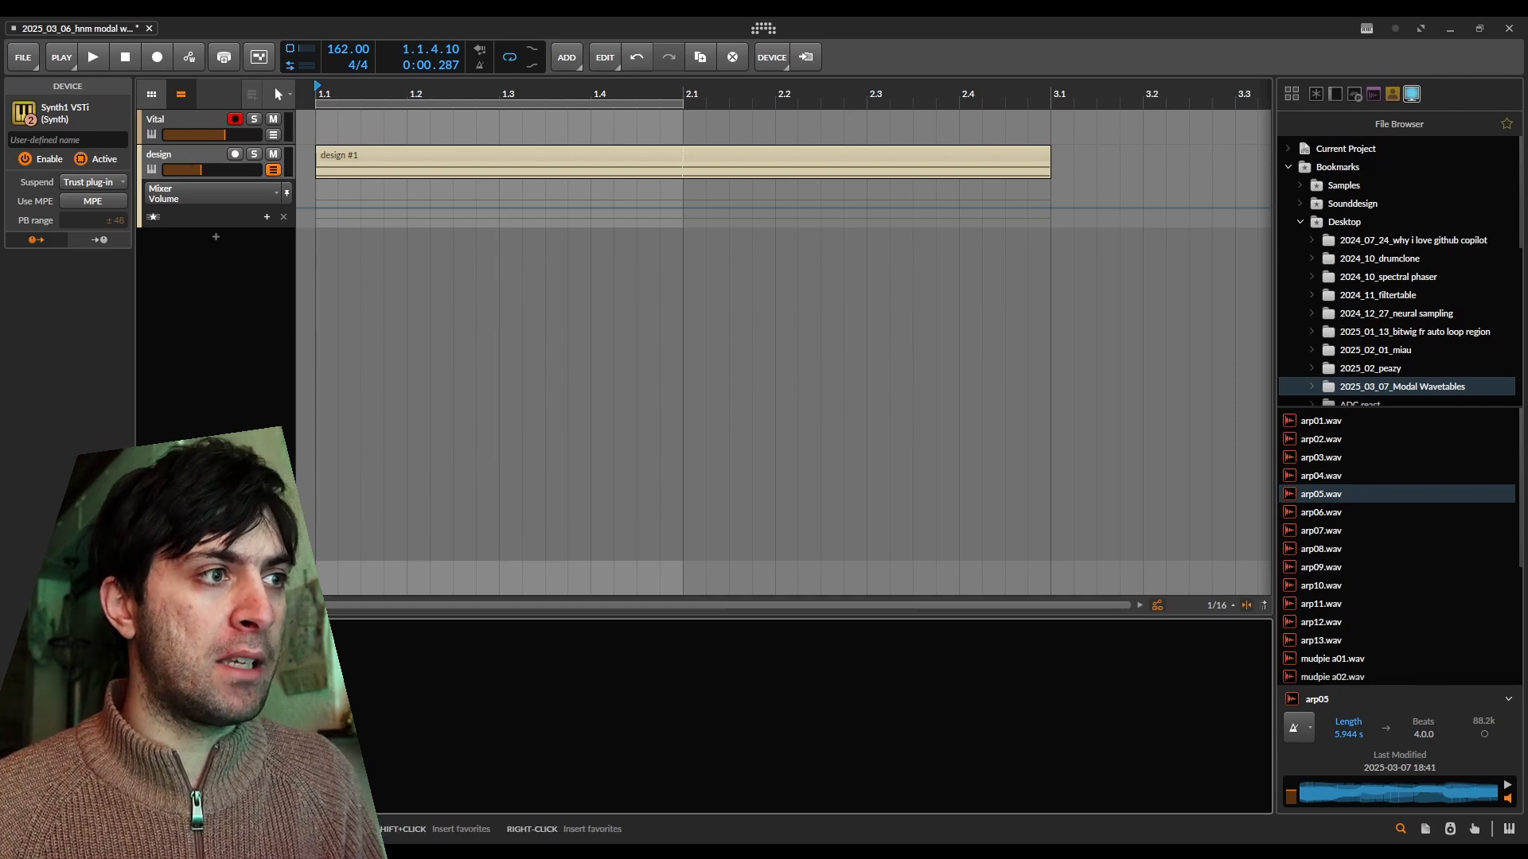
left_click(231, 716)
type("delay")
key("Down")
key("Return")
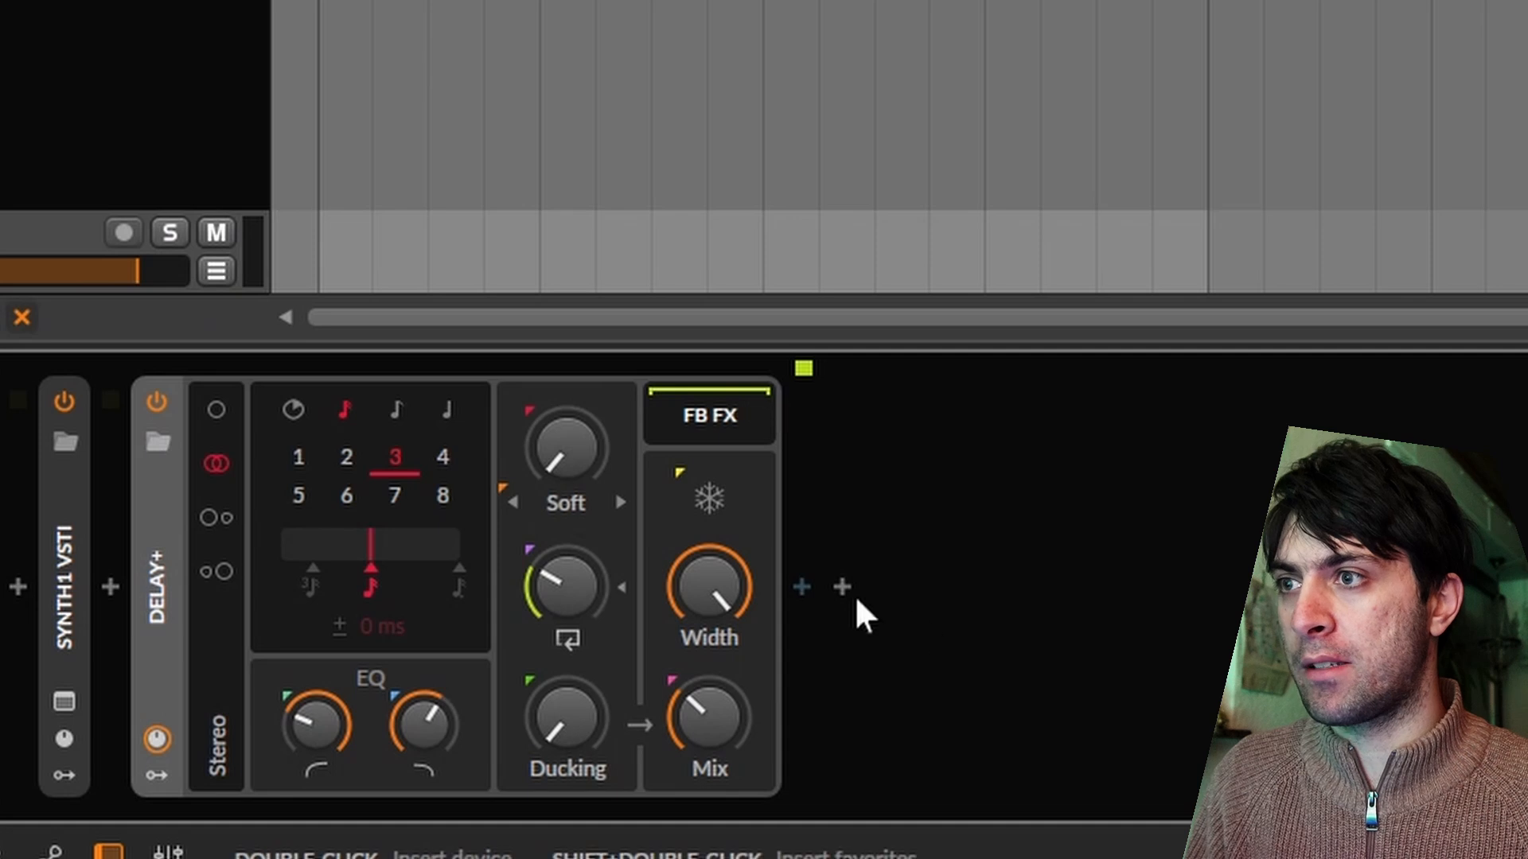
left_click(816, 587)
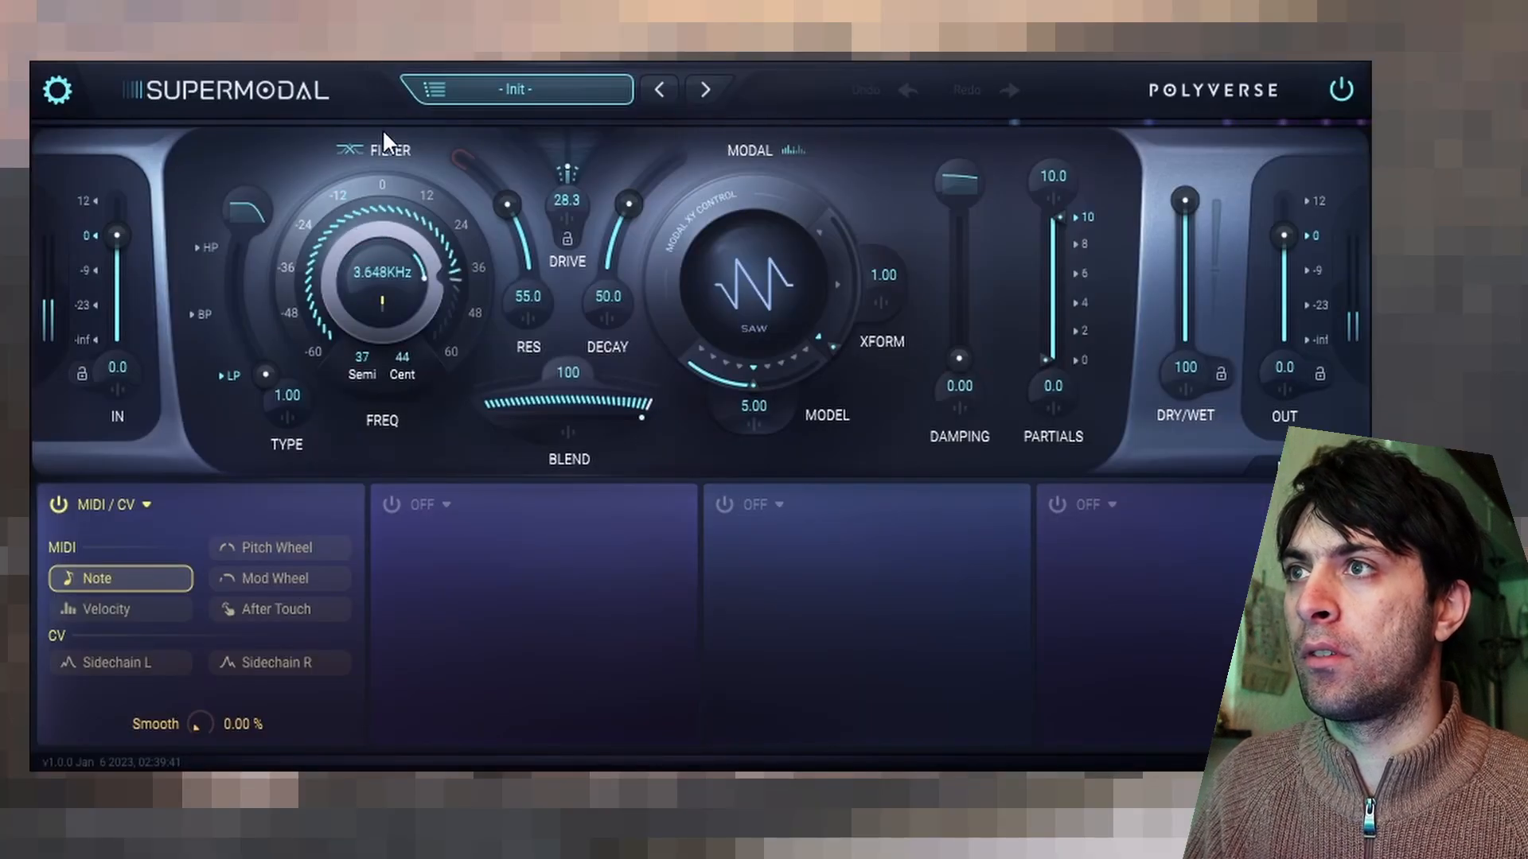
Raise Supermodal's decay to 89.6 and lower its filter frequency to 20.82 Hz.
left_click_drag(382, 129, 696, 209)
left_click_drag(684, 117, 675, 131)
left_click_drag(436, 210, 398, 231)
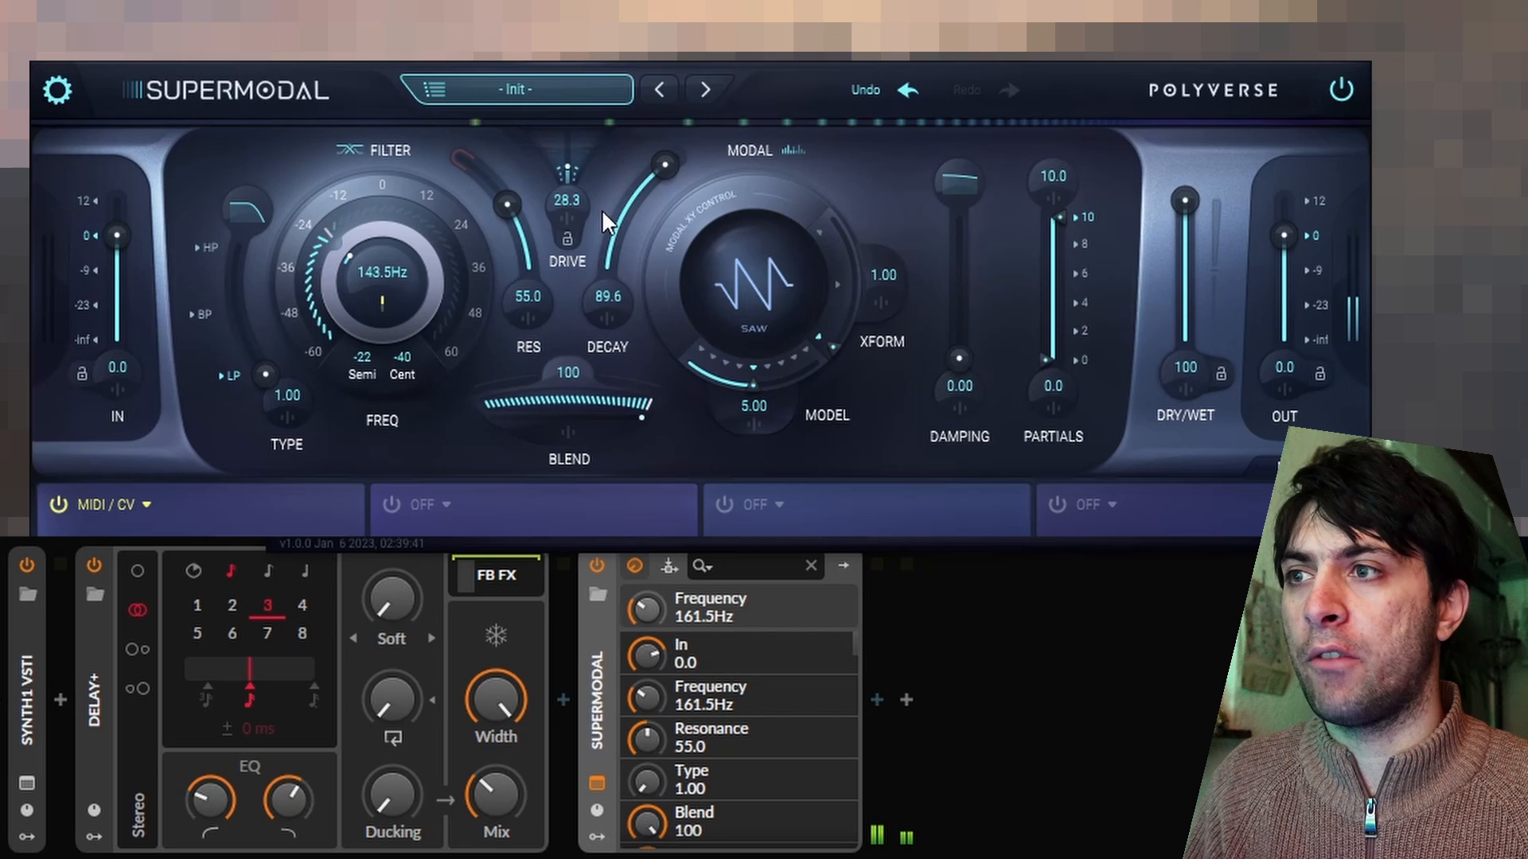
left_click_drag(354, 253, 358, 343)
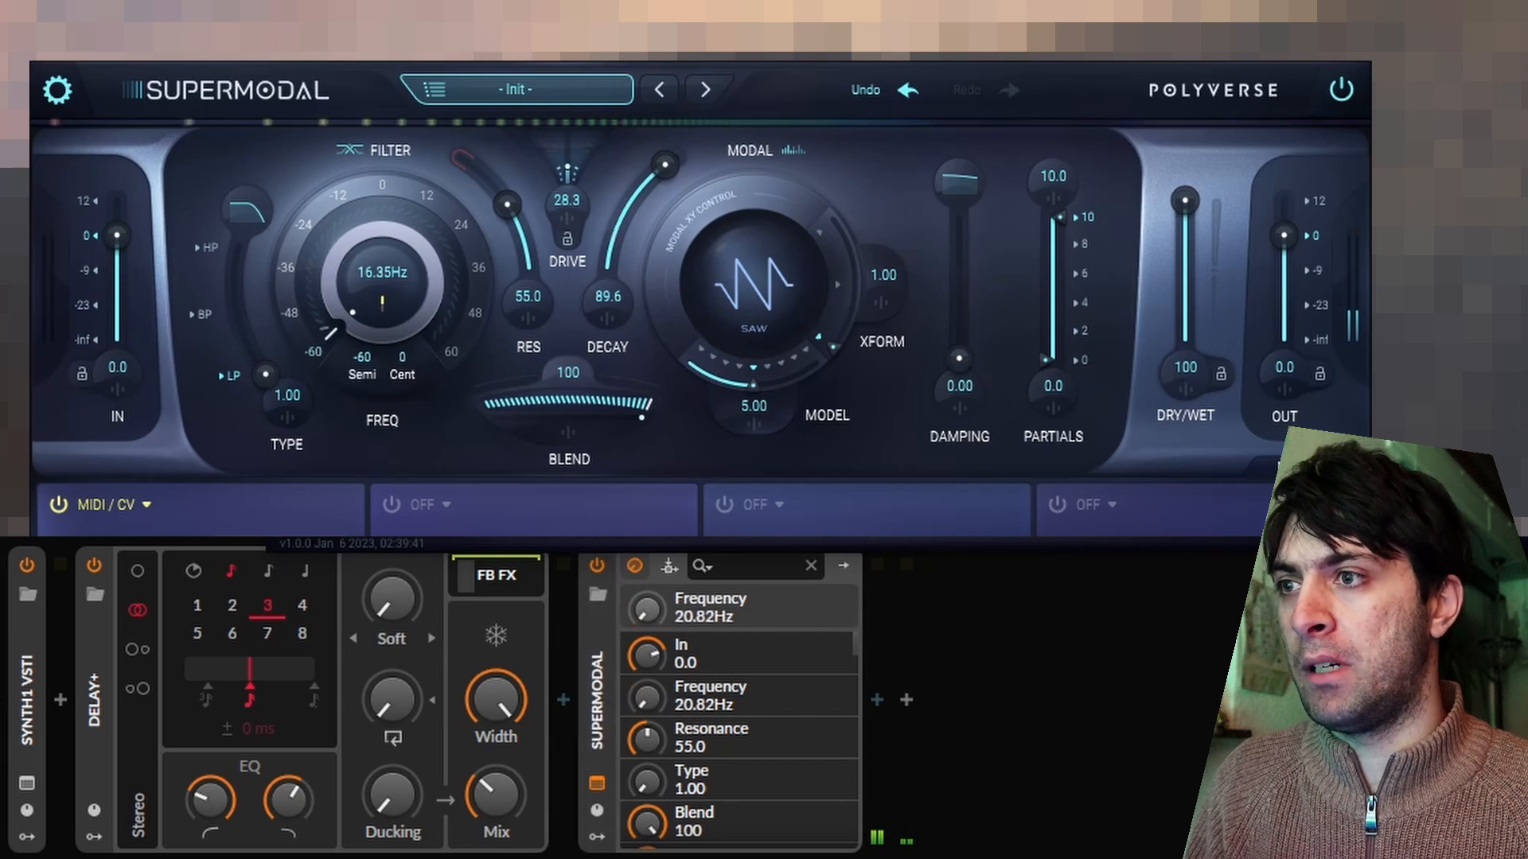
Add a Random modulator to Supermodal's first modulator slot.
left_click(597, 837)
left_click(632, 606)
type("rand")
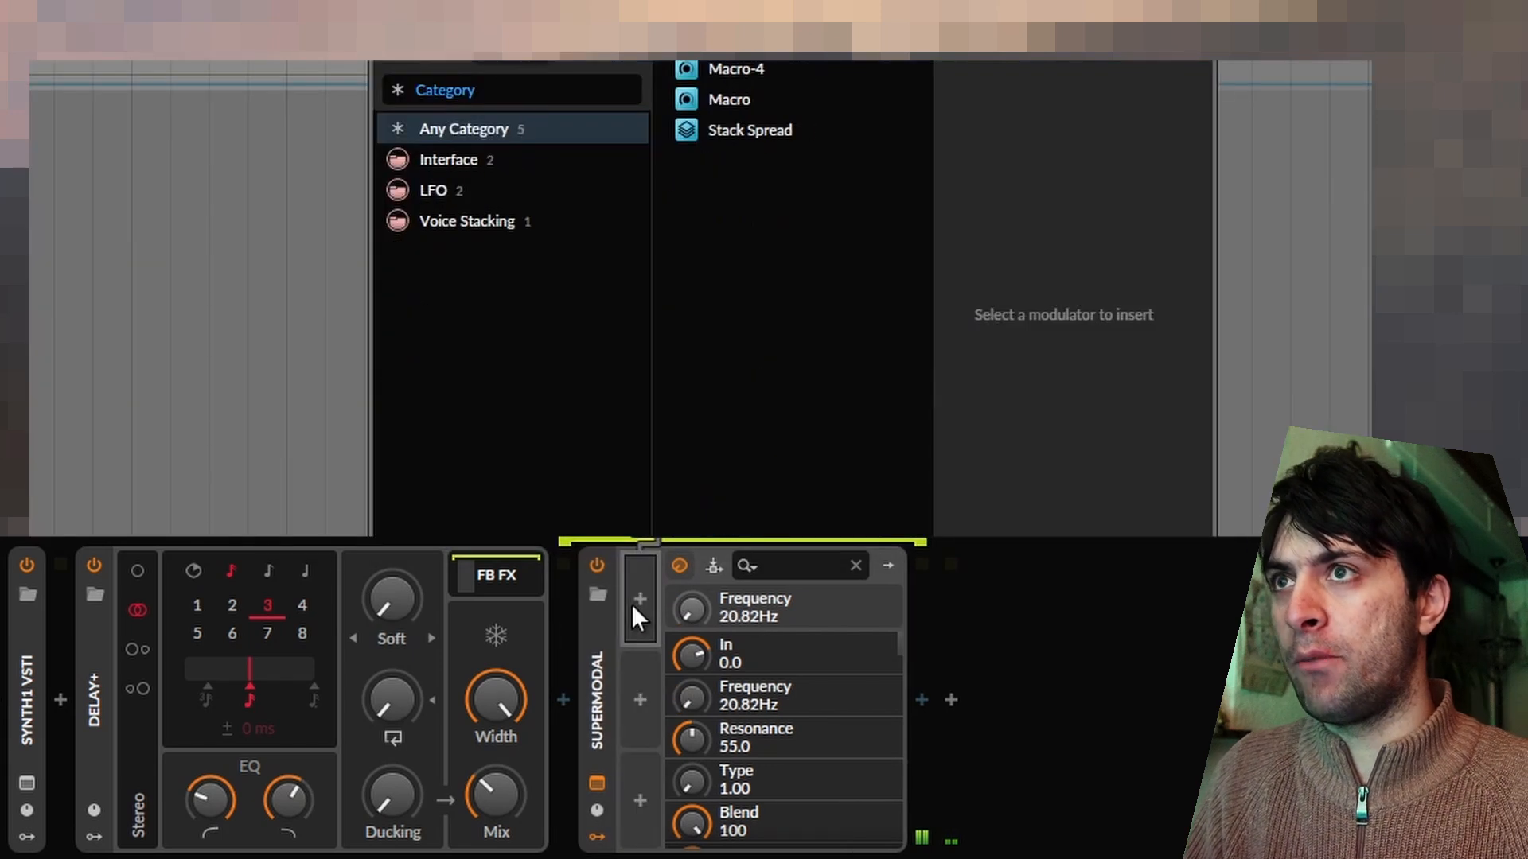
key("Down")
key("Return")
Map the Random modulator to Supermodal's frequency over a wide range and raise its smoothing to maximum.
left_click(637, 630)
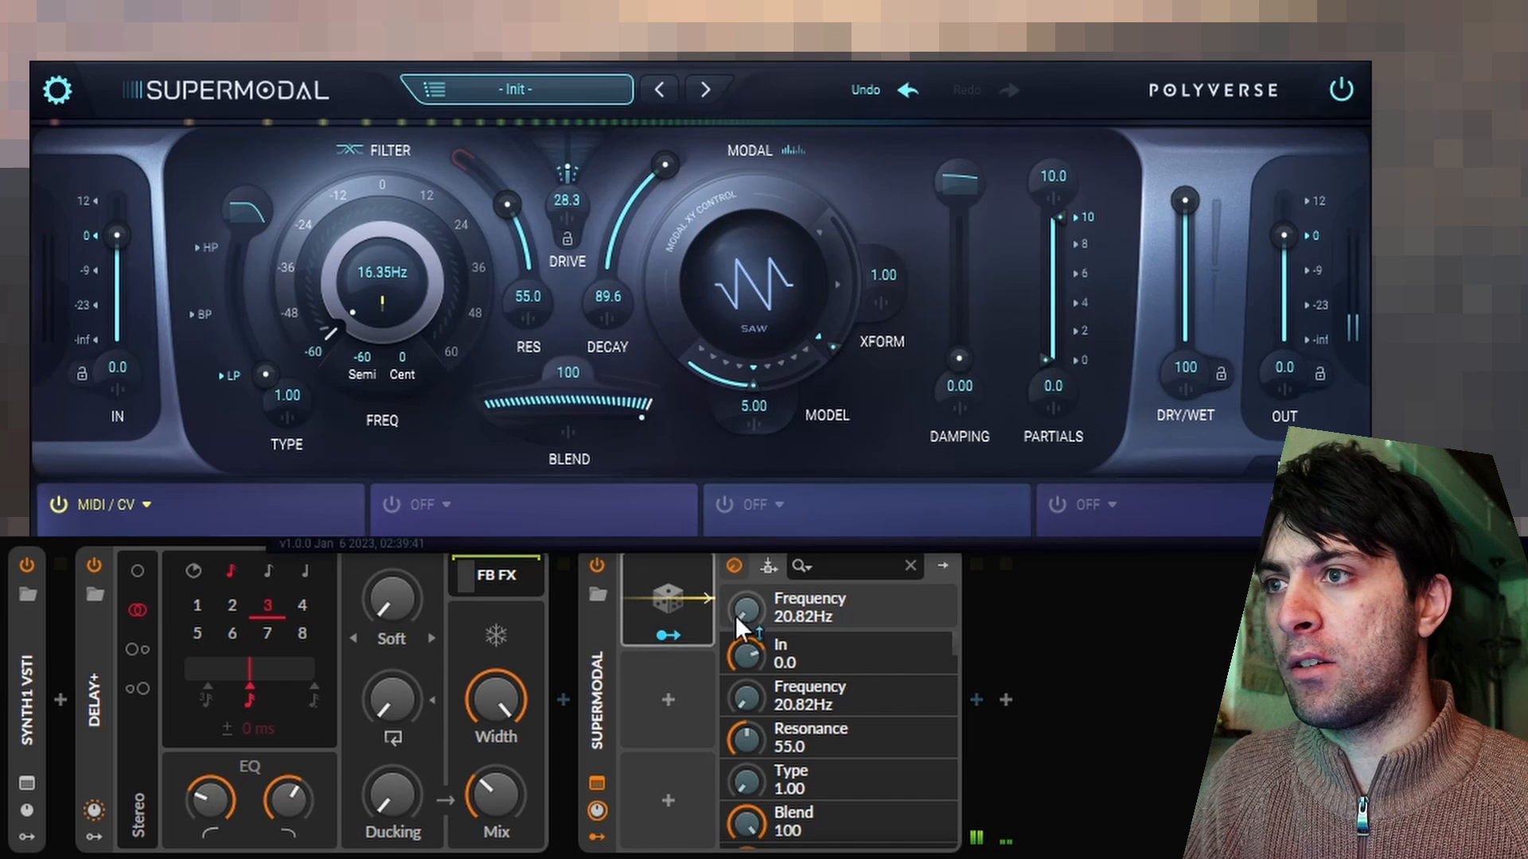
left_click_drag(737, 615, 737, 509)
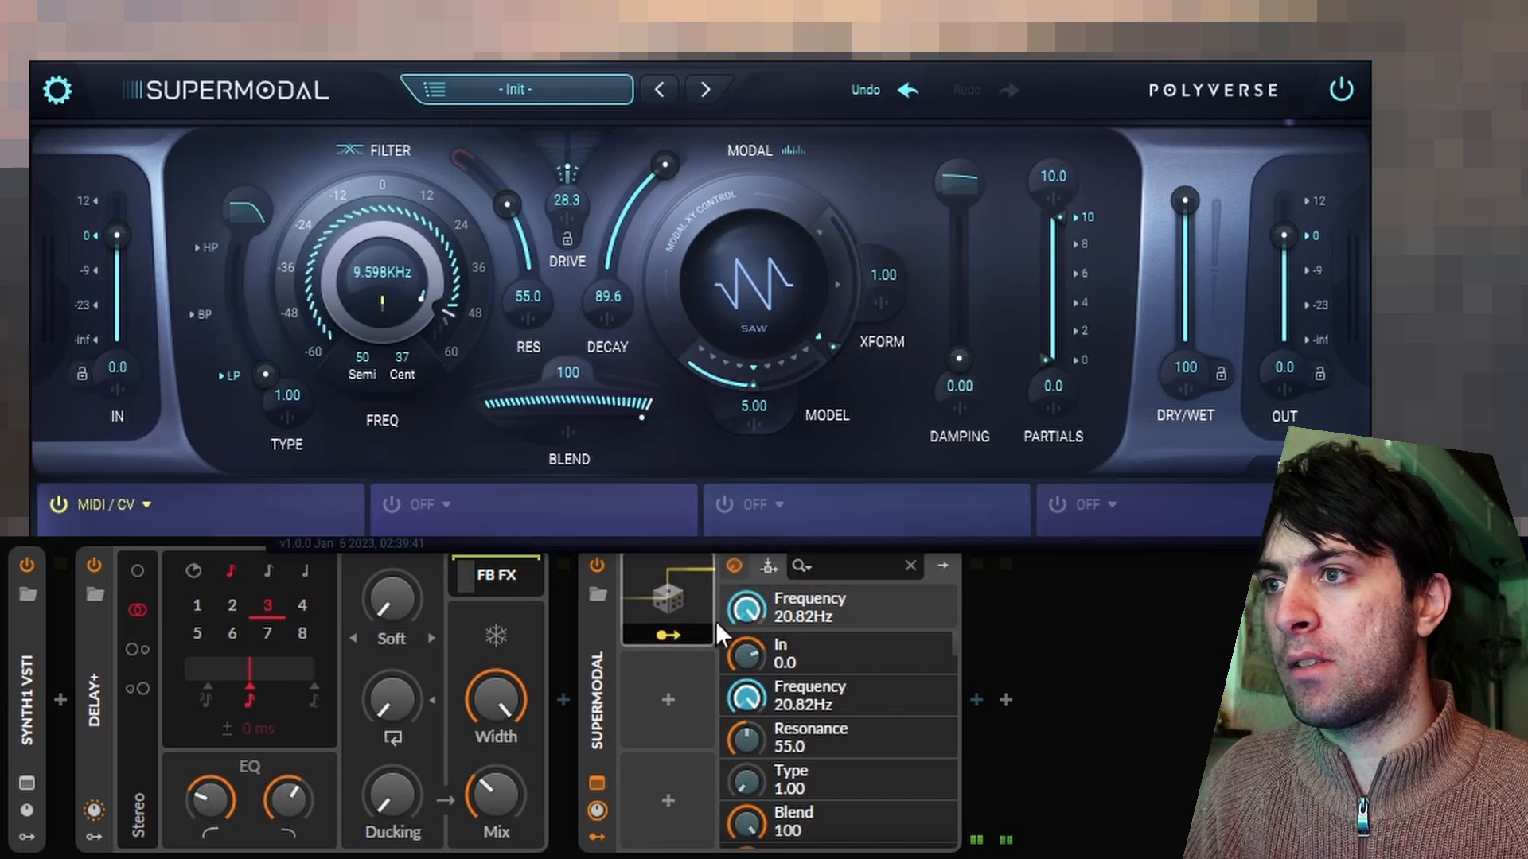
left_click(661, 569)
left_click_drag(815, 664, 815, 557)
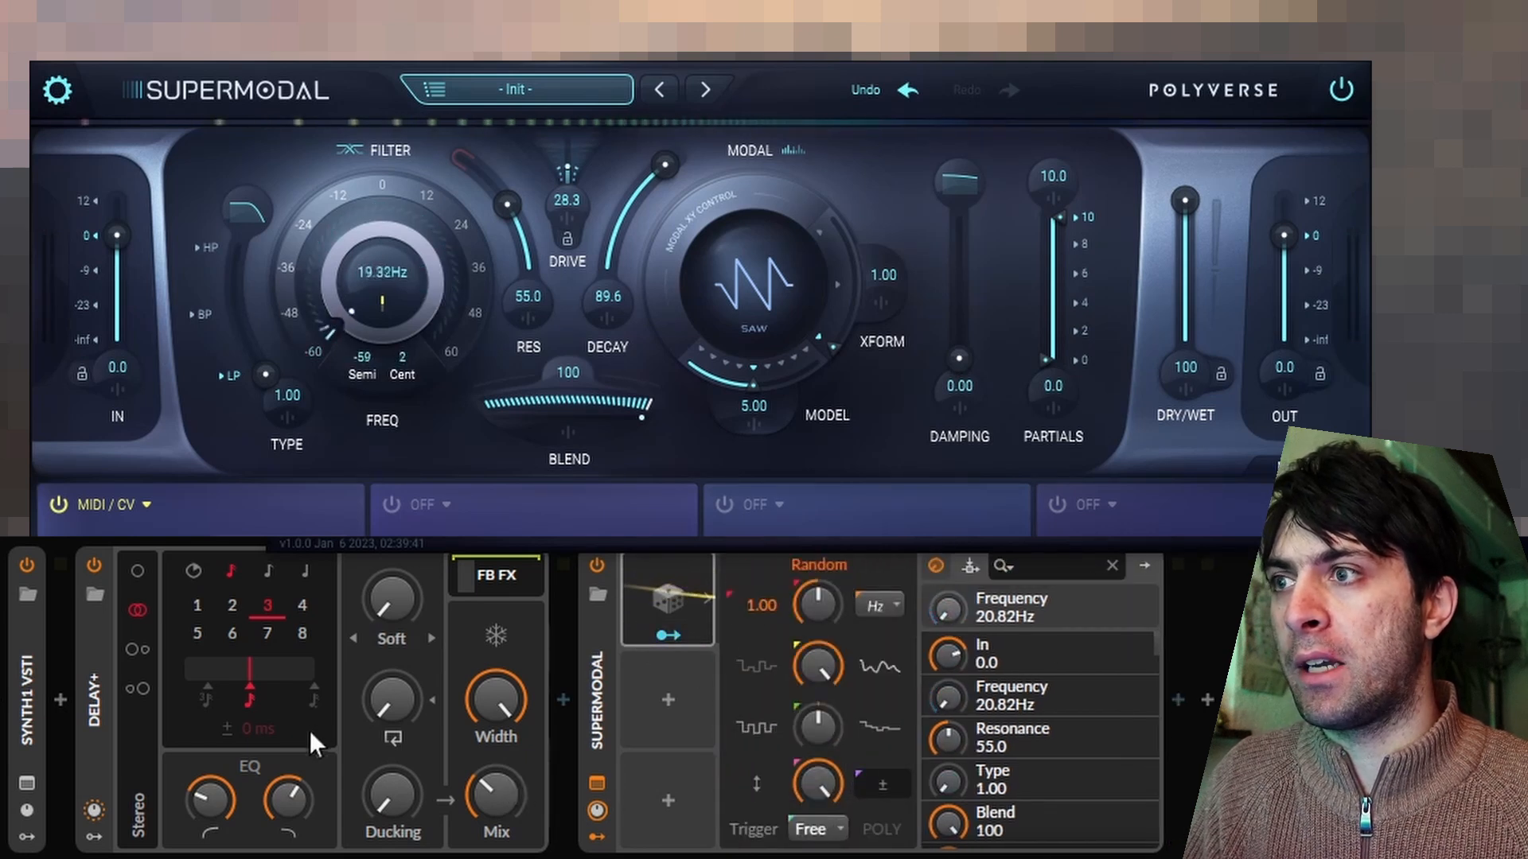
Raise the Delay+ feedback to roughly three quarters and set its mix fully wet.
left_click_drag(405, 701, 405, 581)
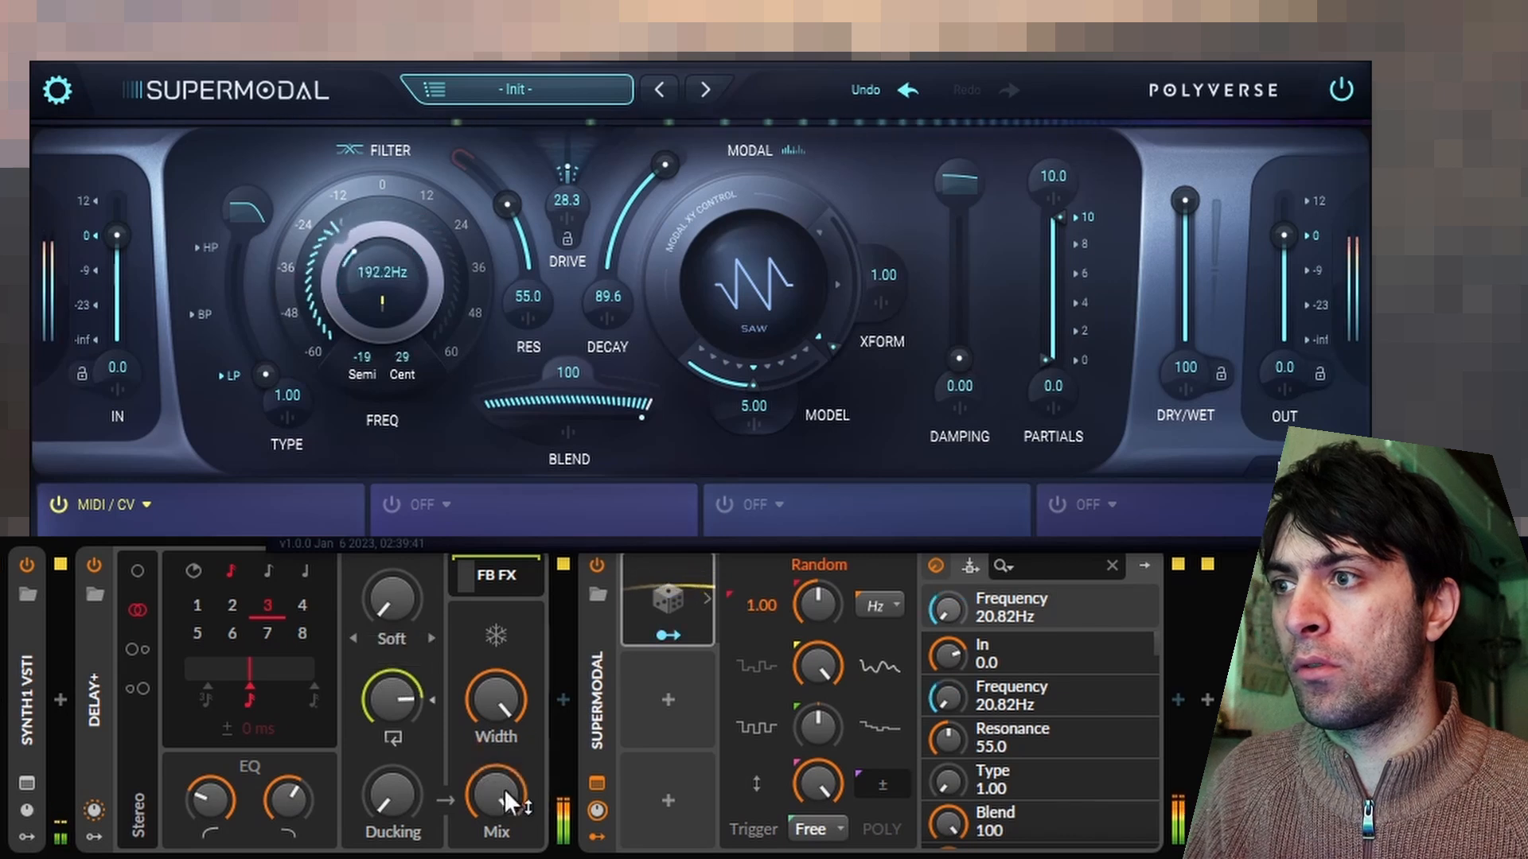
left_click_drag(403, 694, 403, 701)
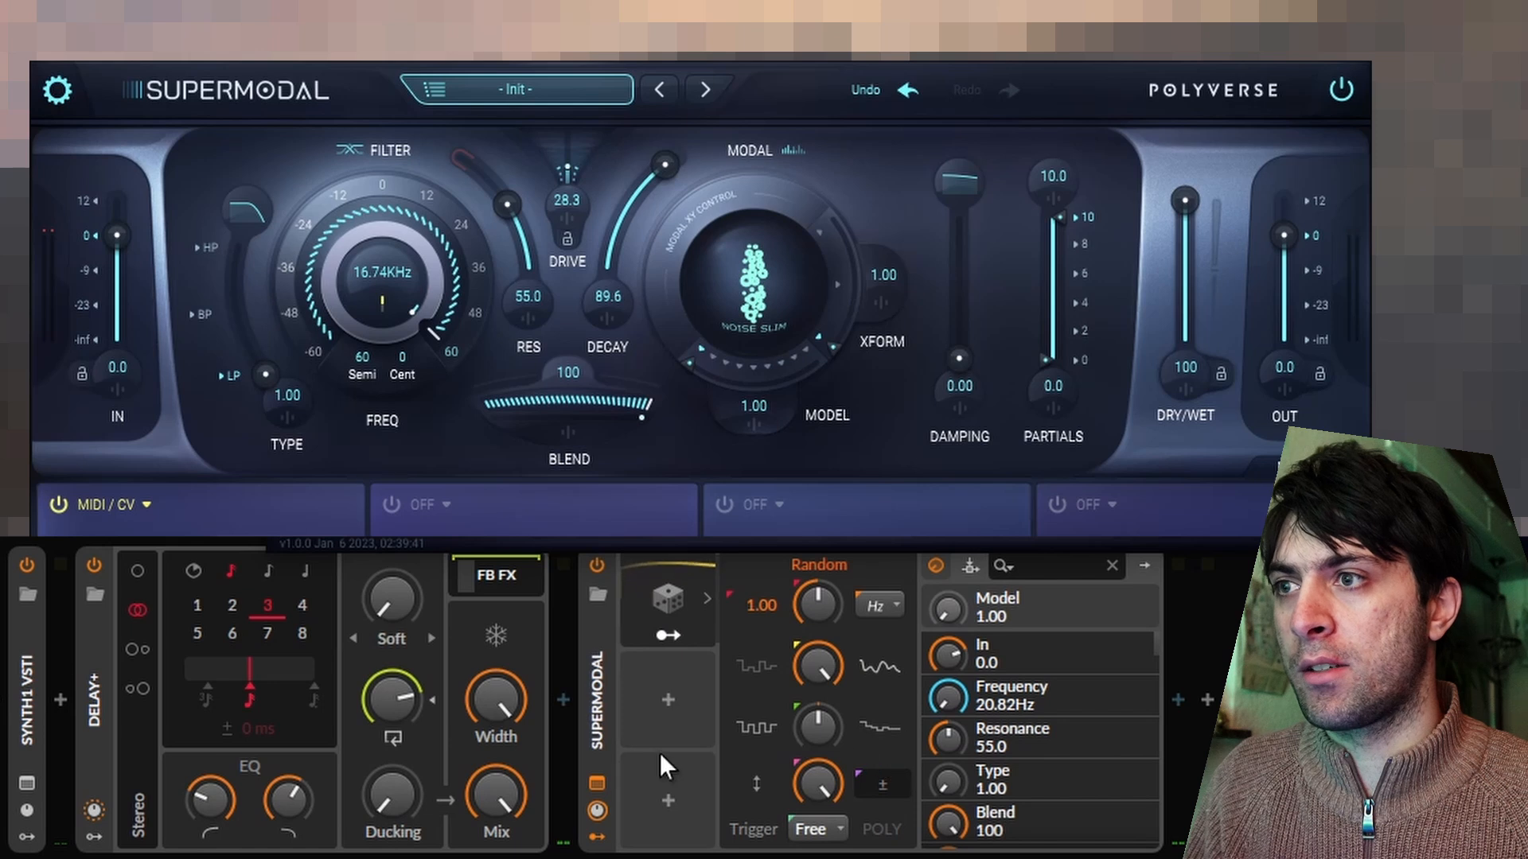
Duplicate Supermodal's Random modulator twice, mapping one copy to Model and the other to Transform.
left_click_drag(672, 597, 667, 665)
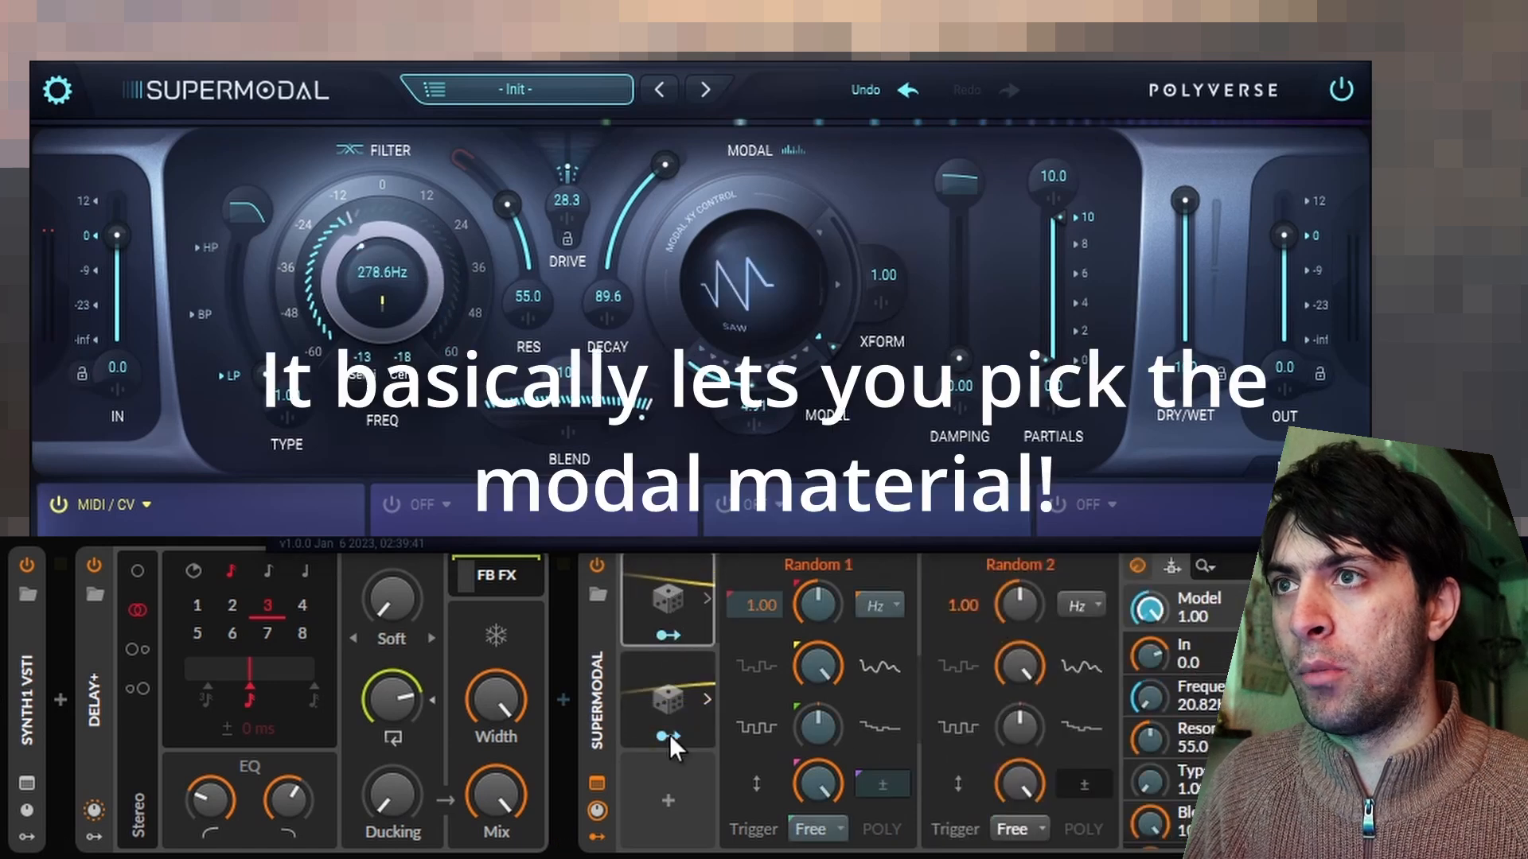
left_click(670, 735)
left_click_drag(845, 334, 843, 338)
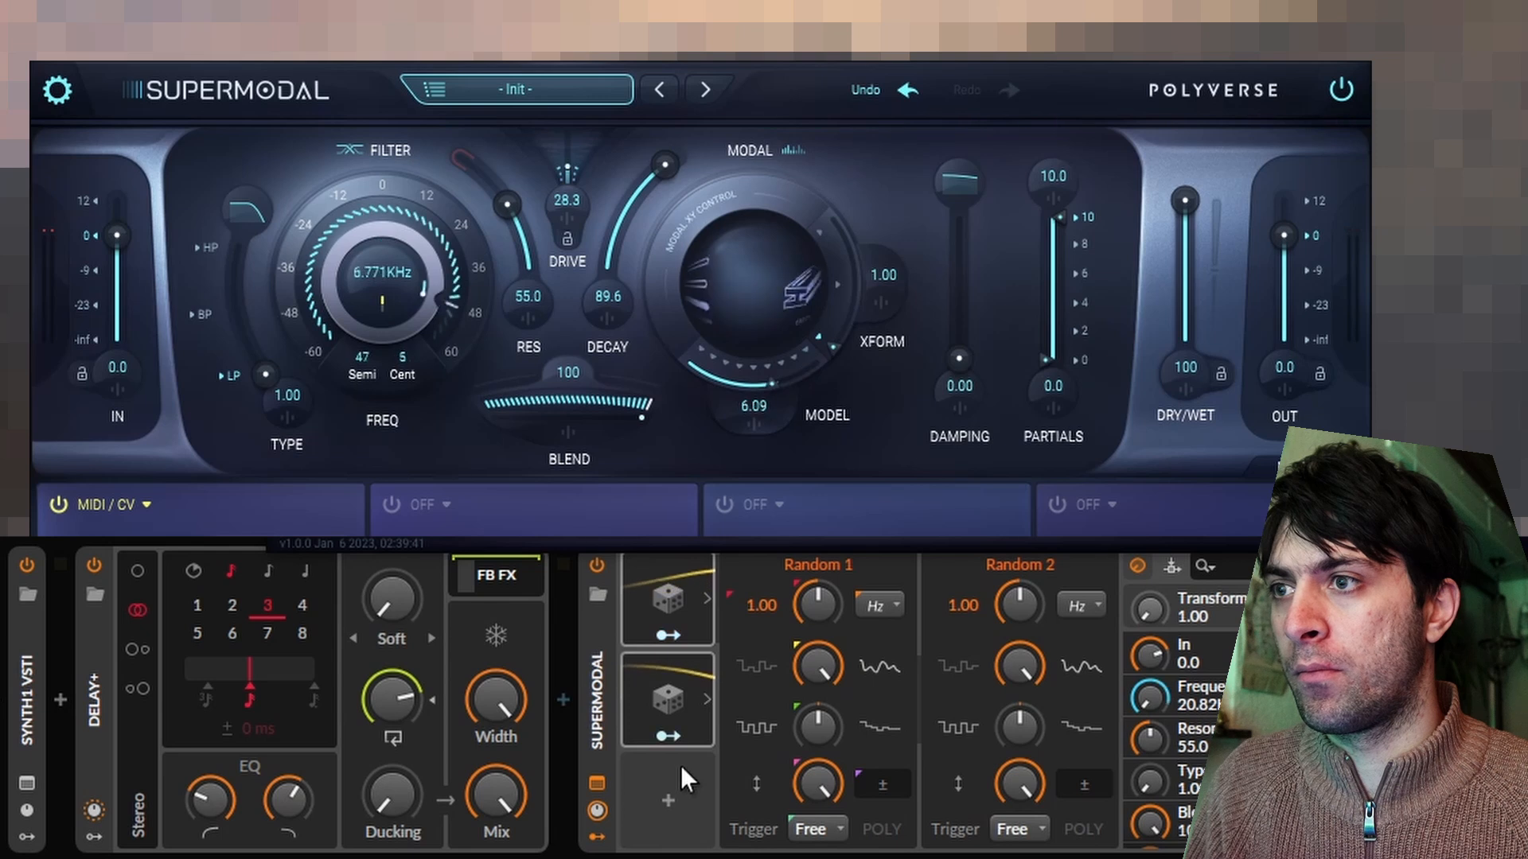
left_click(689, 699)
left_click_drag(687, 697, 671, 784)
left_click(678, 837)
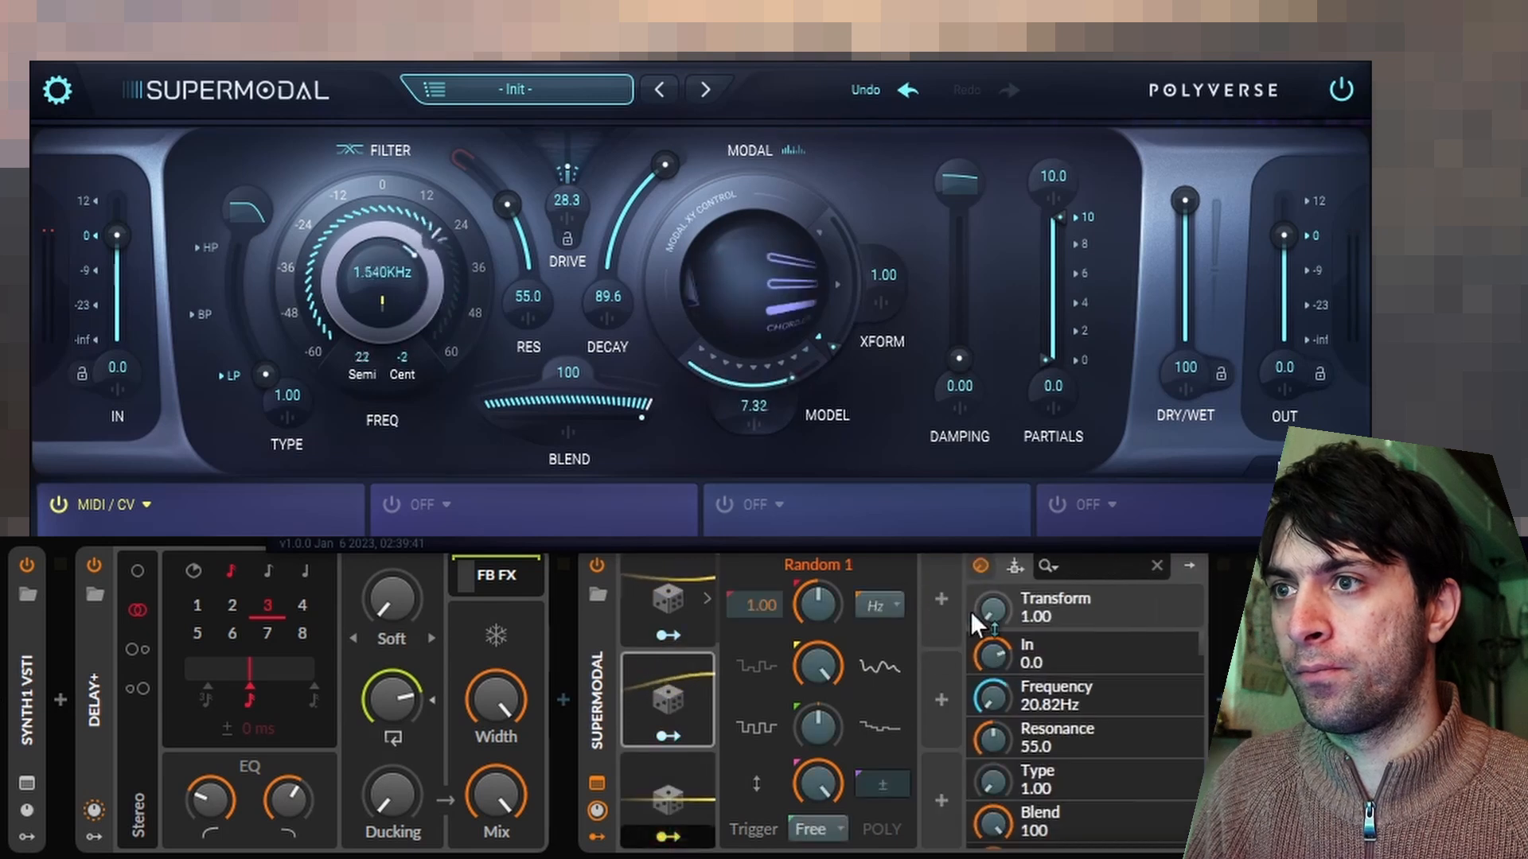
left_click_drag(991, 610, 991, 557)
key("Escape")
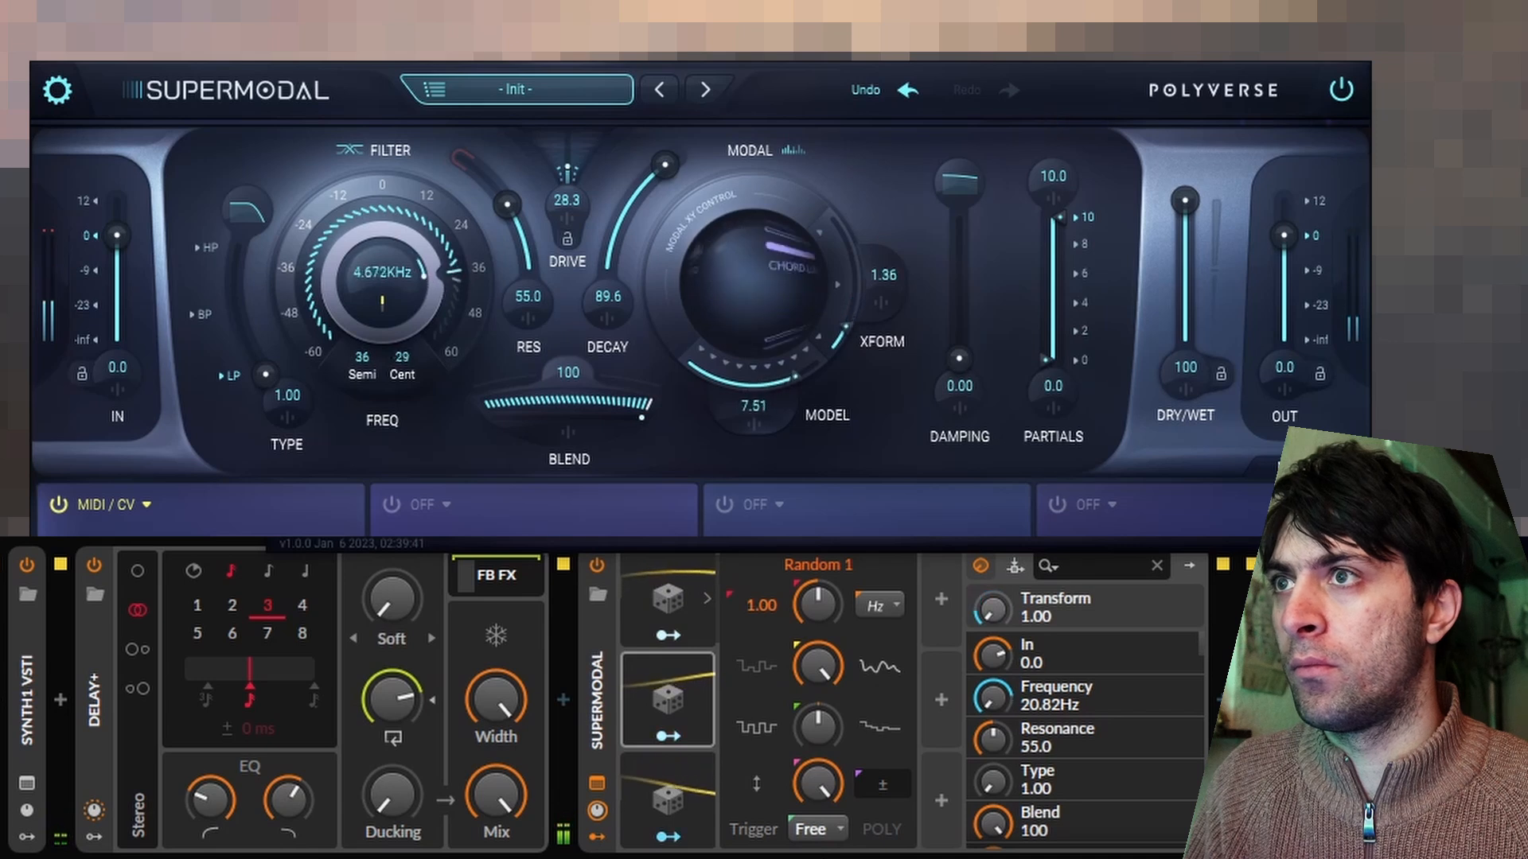
Lower Supermodal's decay to 0.00, checking the Synth1 interface briefly along the way.
left_click_drag(675, 175, 623, 275)
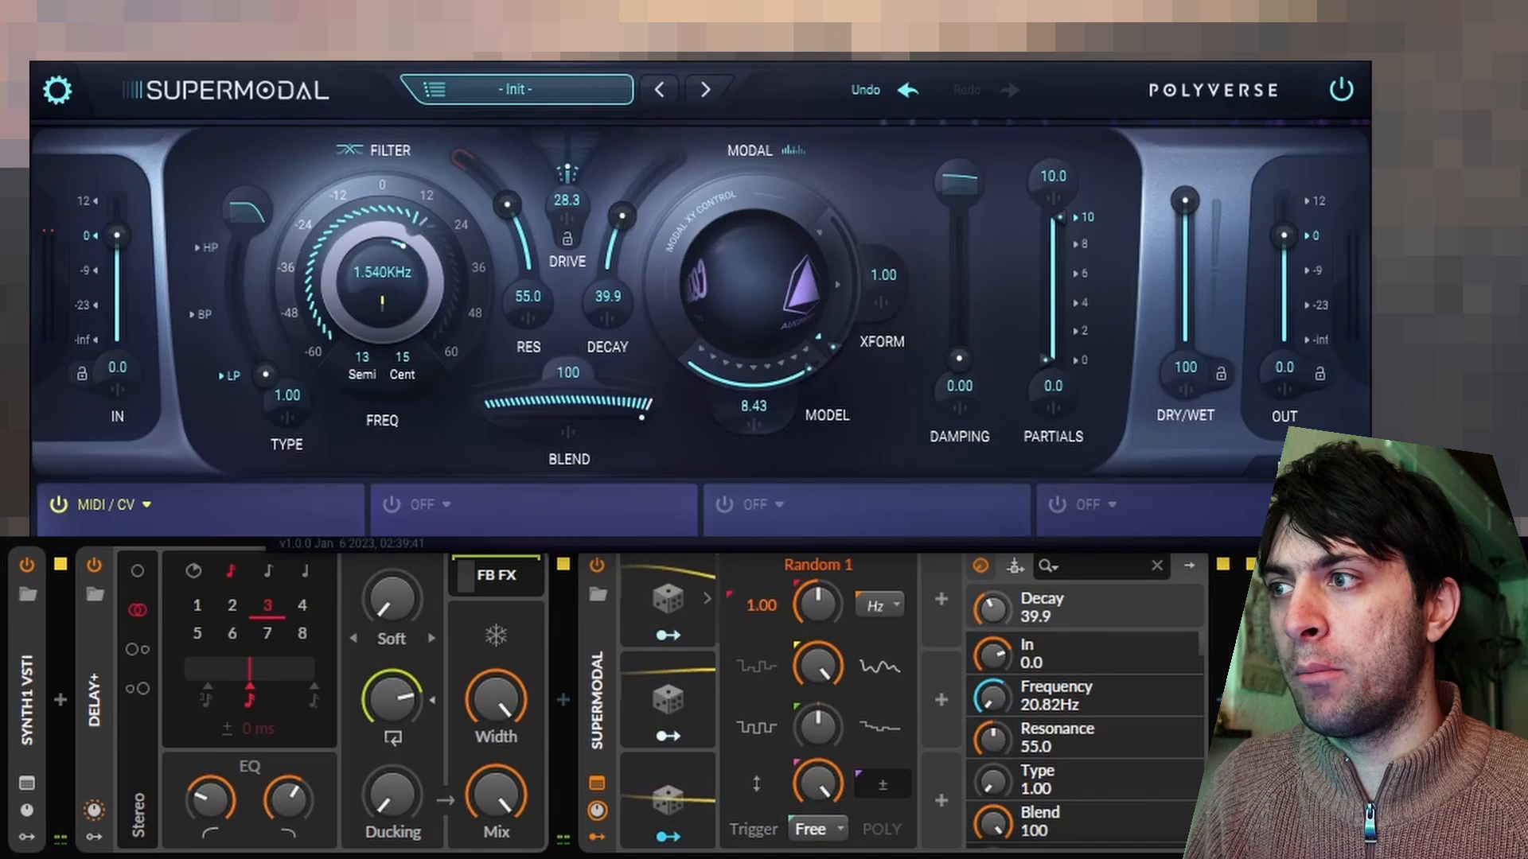
left_click(27, 784)
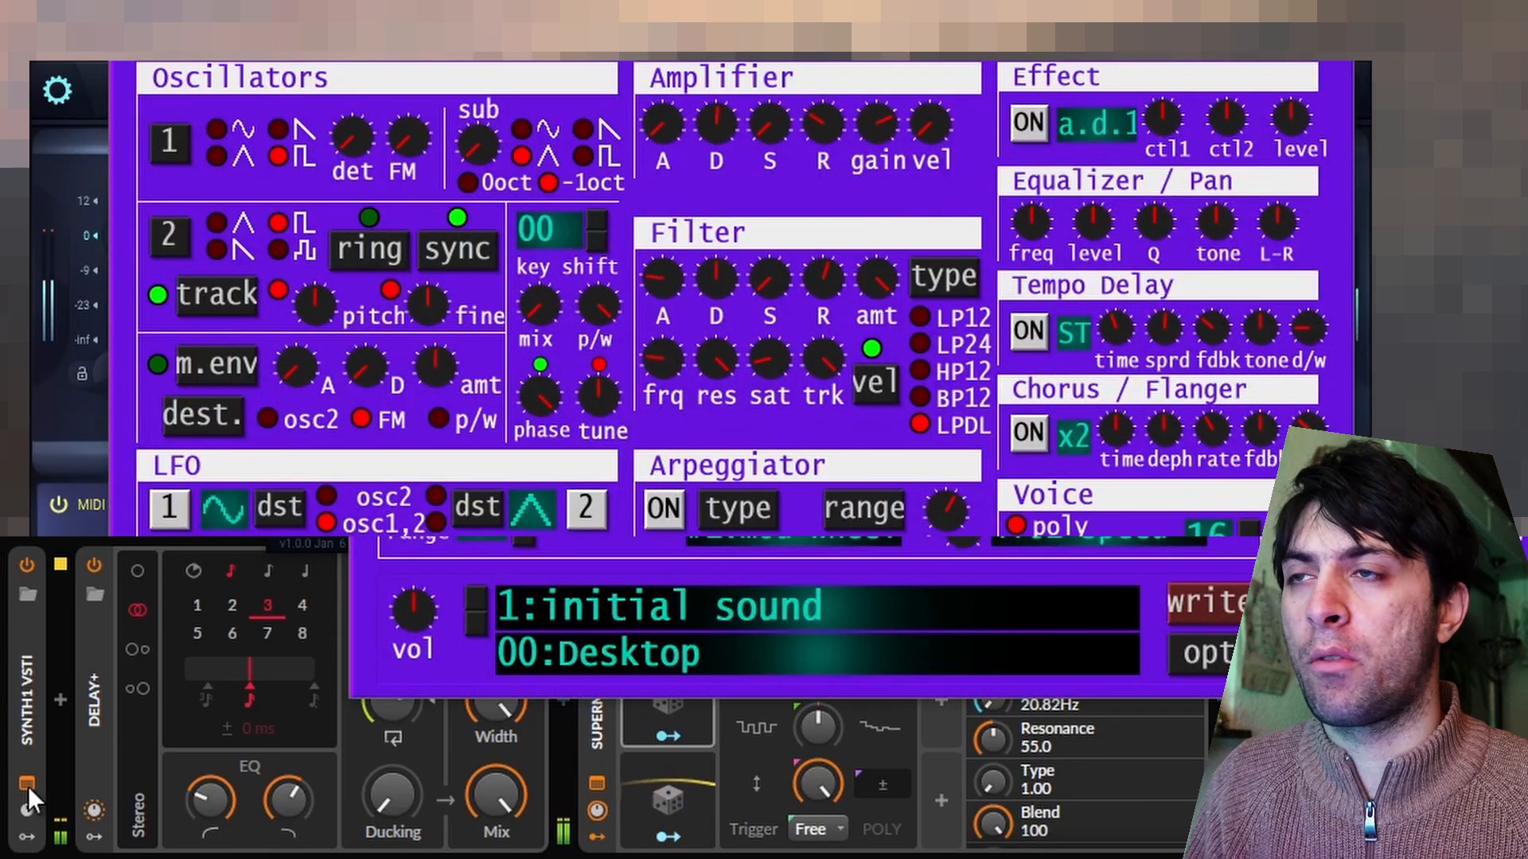
left_click(27, 784)
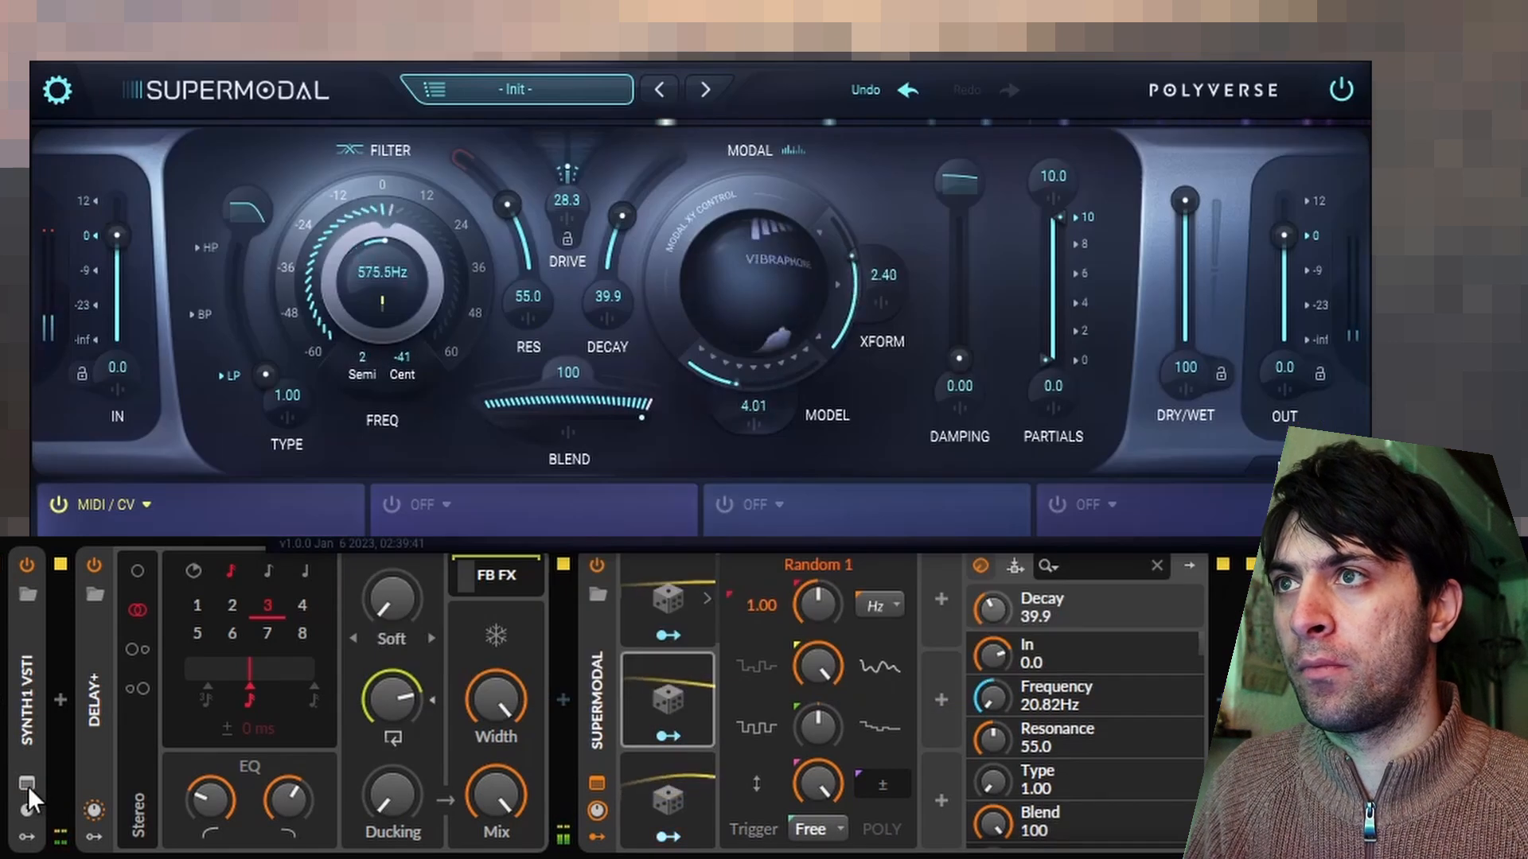
left_click_drag(596, 211, 625, 382)
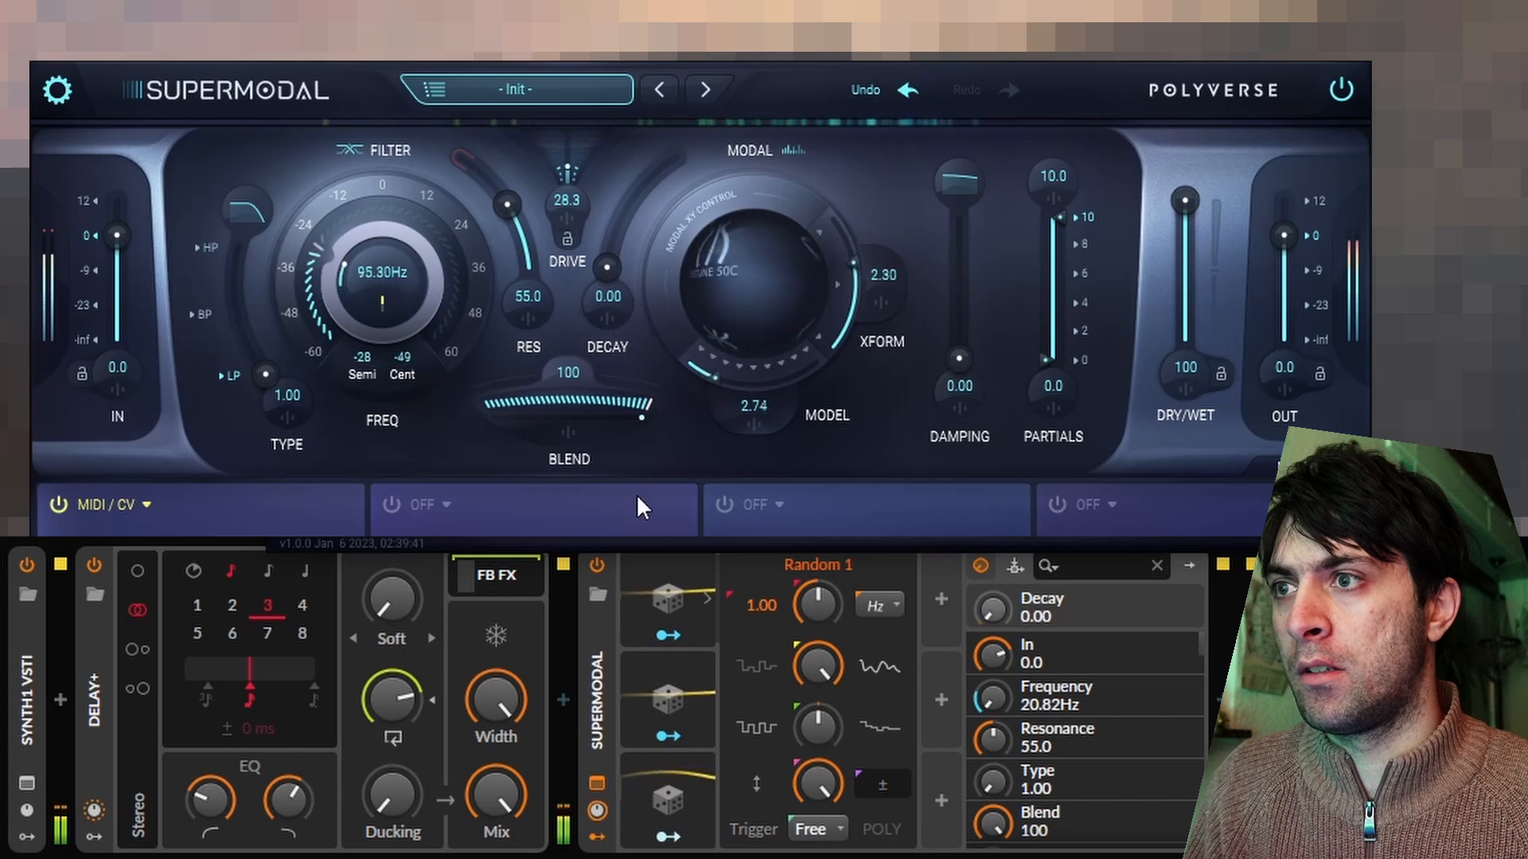
Duplicate the third Random modulator into a fourth slot and map the copy to Supermodal's decay.
left_click(660, 785)
left_click_drag(660, 779, 934, 583)
left_click(966, 634)
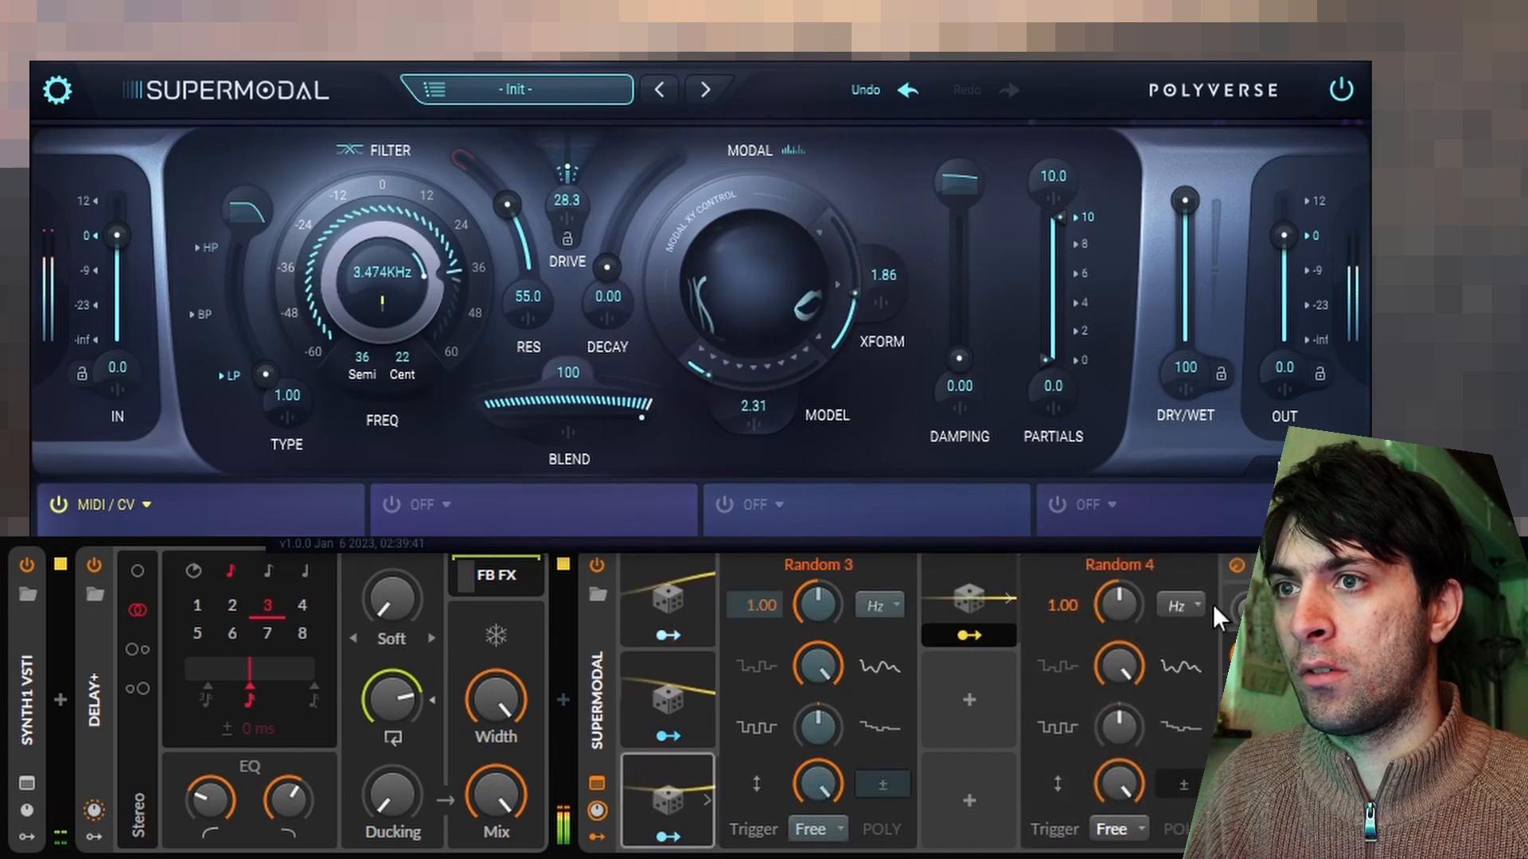
left_click(971, 637)
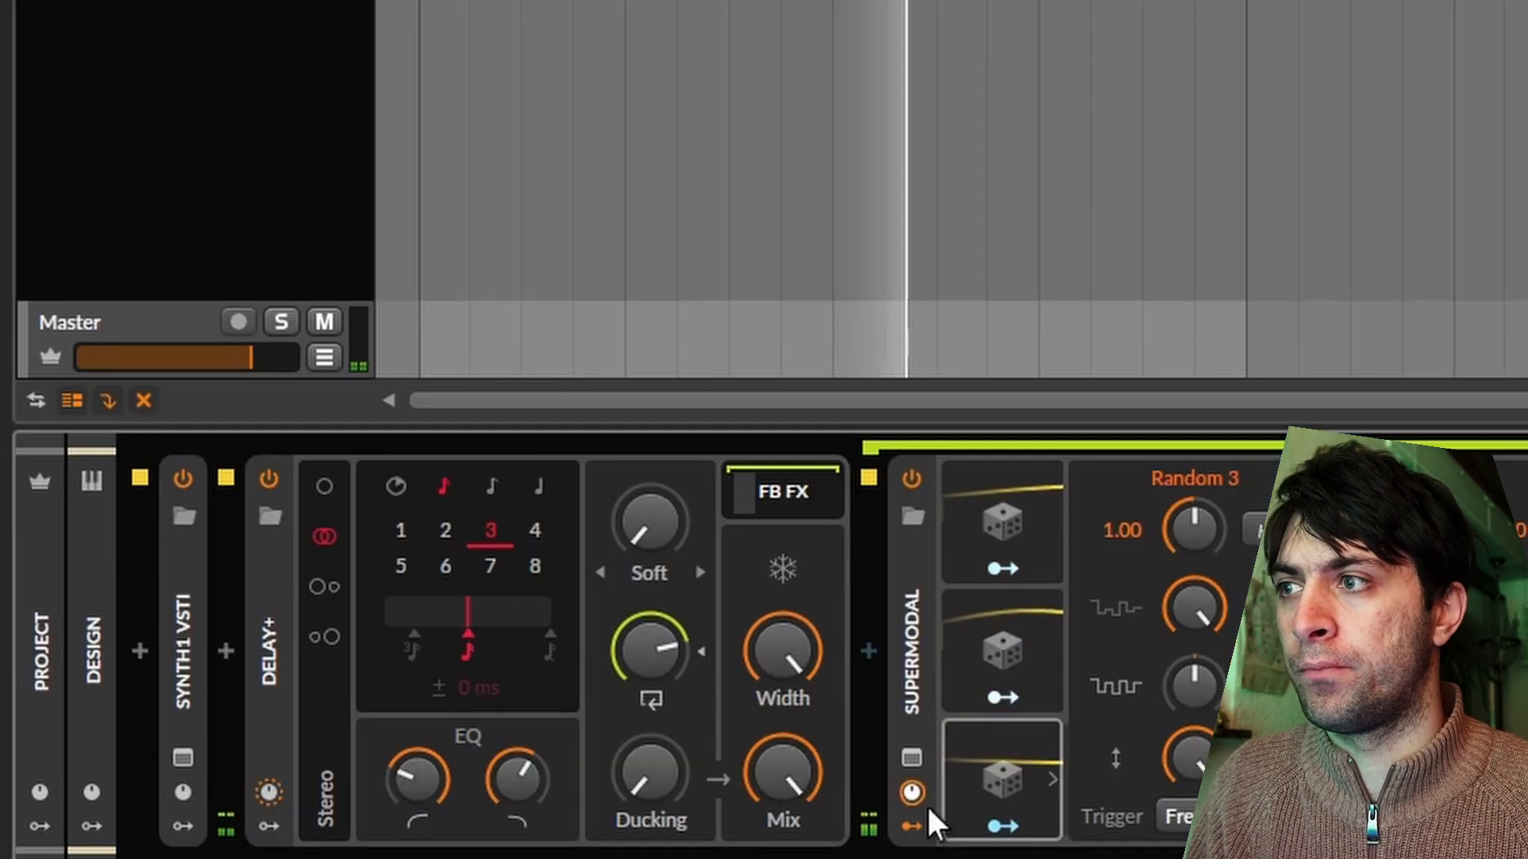
Switch the Delay+ time to milliseconds at 0.00 ms and add a Random modulator to Delay+.
left_click(390, 484)
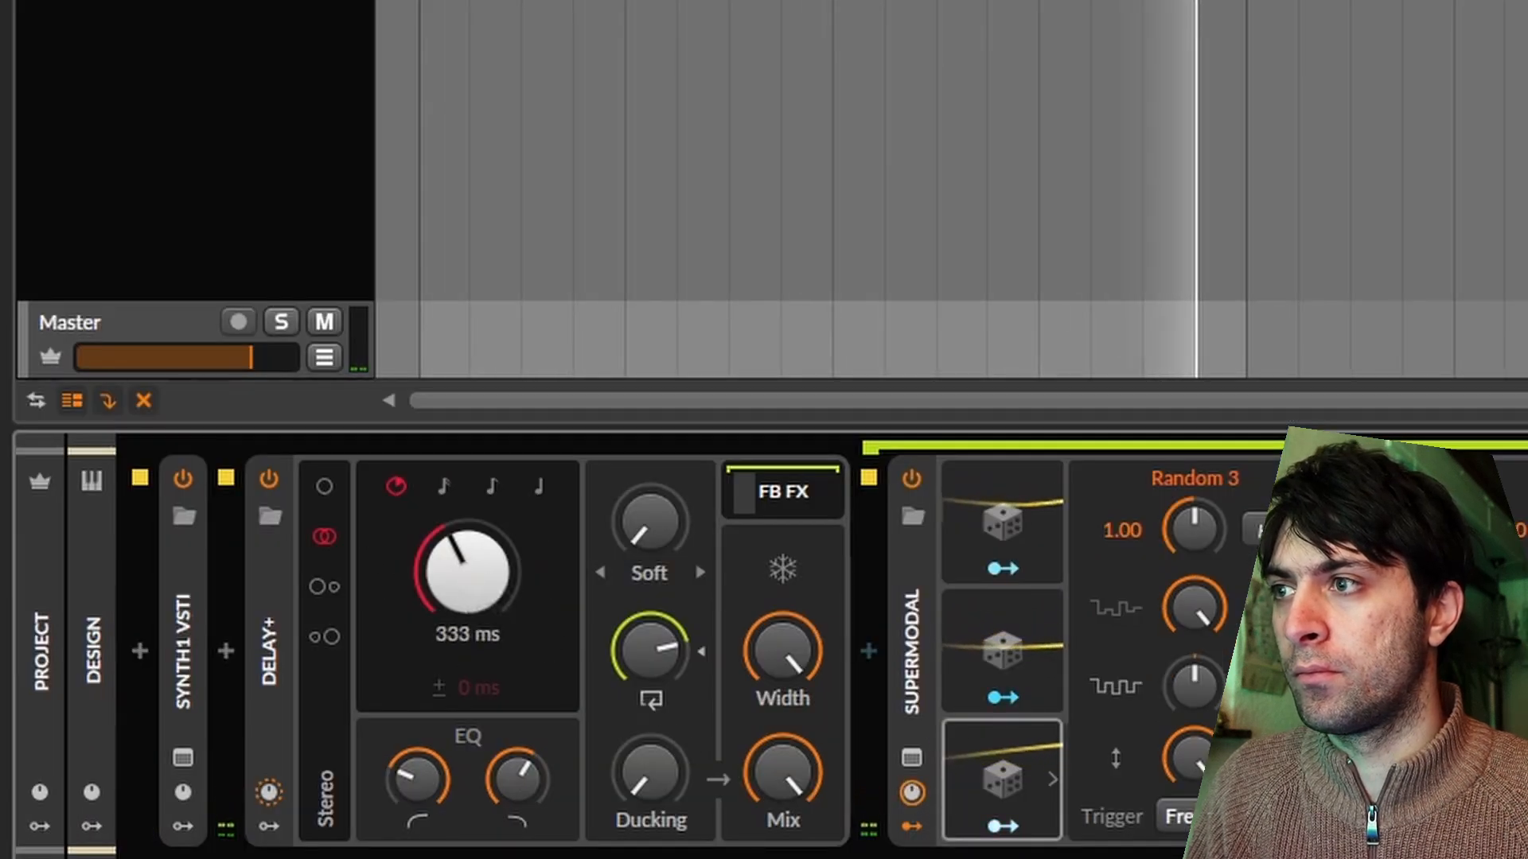
left_click(269, 825)
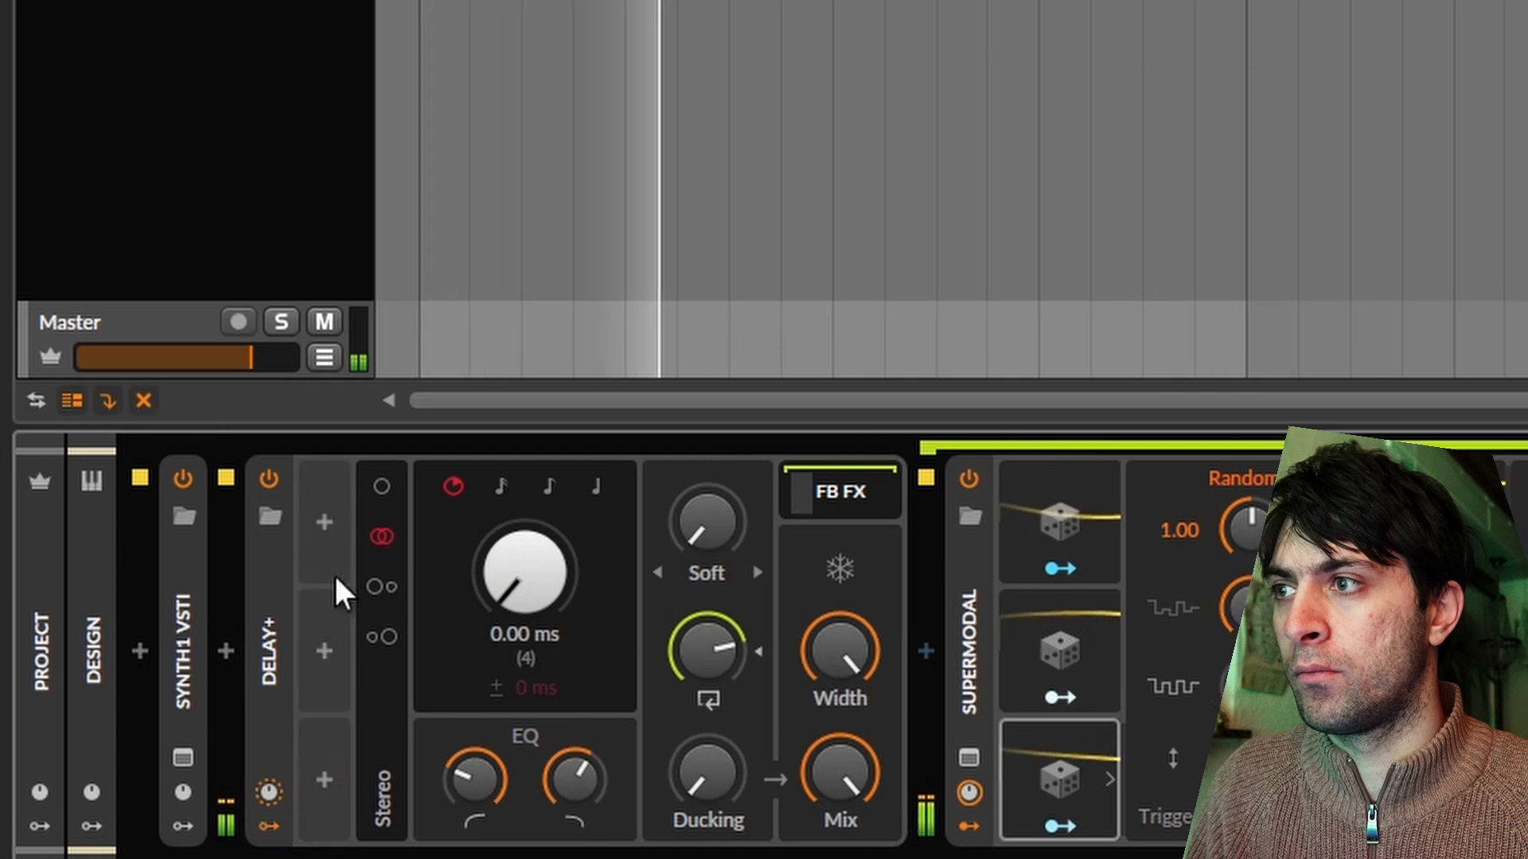
left_click(322, 522)
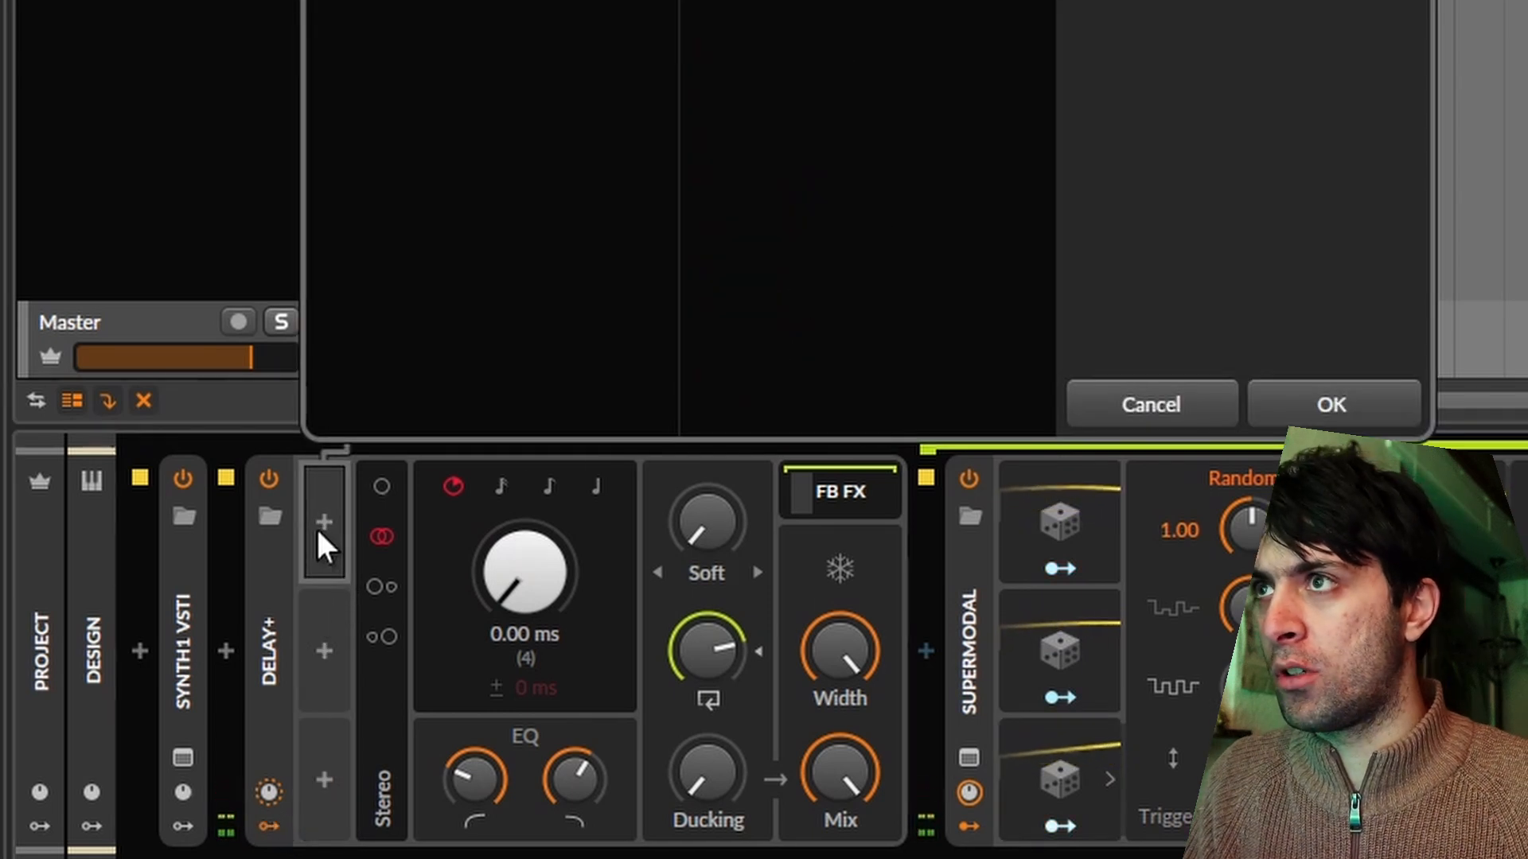
key("Return")
Map the Random modulator to the Delay+ time with an amount of 1.710 and raise its smoothing to maximum.
left_click(360, 568)
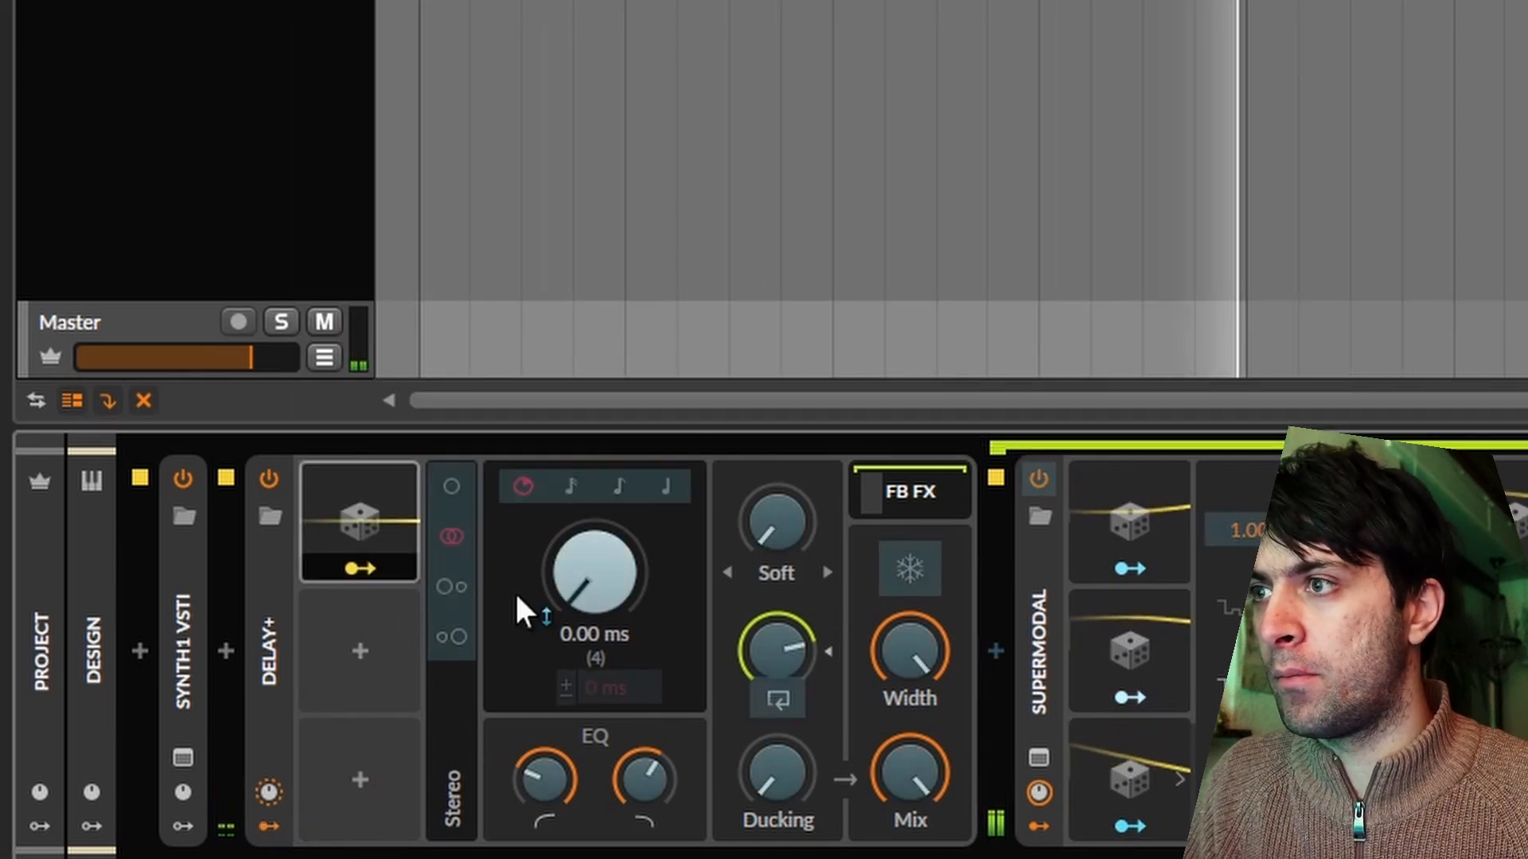
left_click_drag(588, 576, 589, 549)
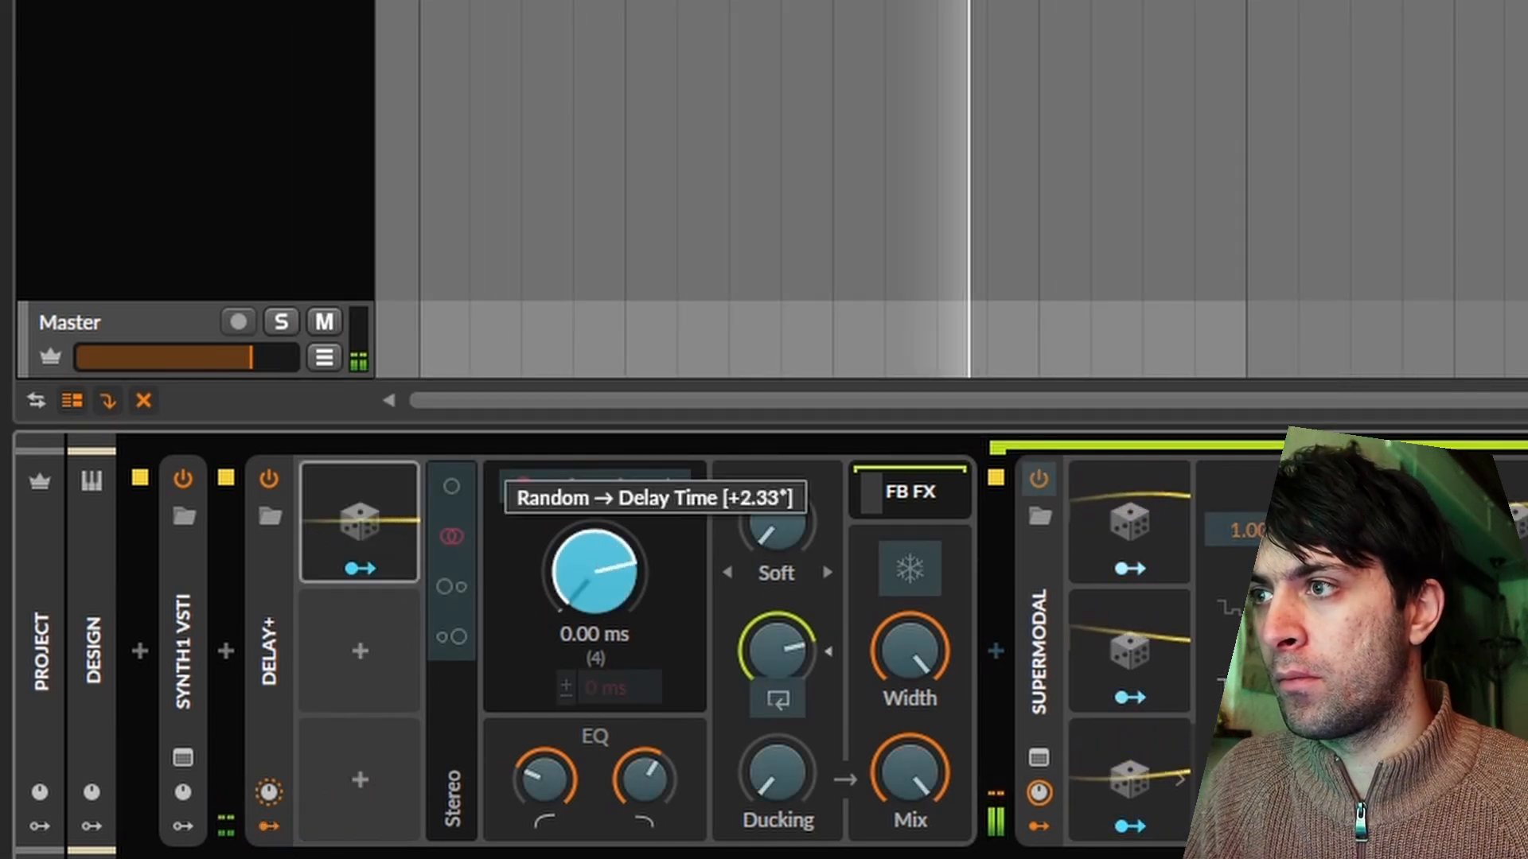
left_click(362, 517)
left_click_drag(473, 609, 473, 557)
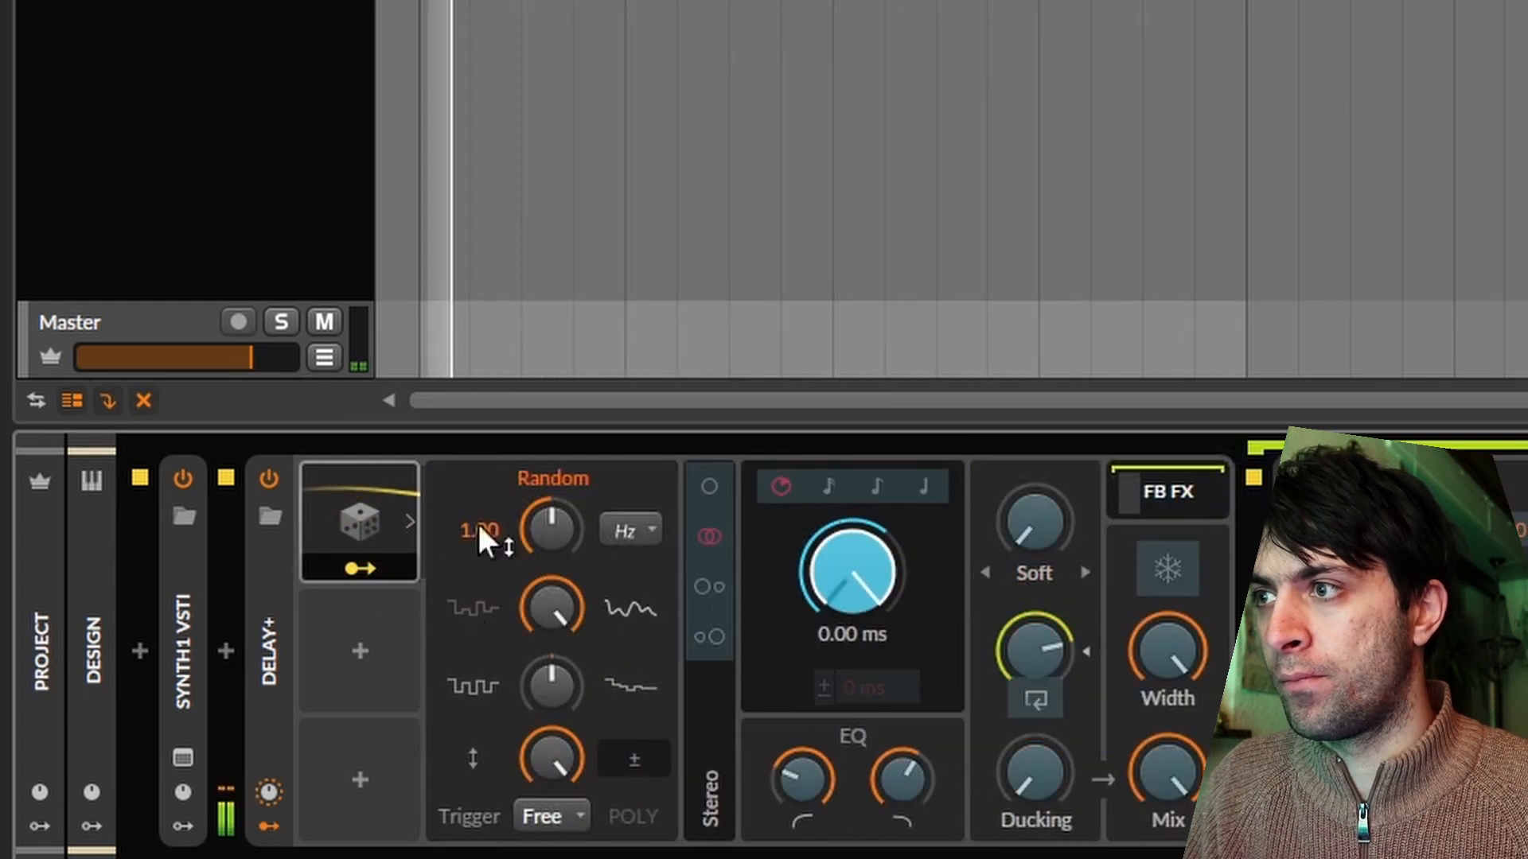
left_click(357, 567)
left_click(356, 563)
Configure Delay+ to repitch on changes at a lower update rate, with Width affects feedback and Crossfeed Stereo enabled.
left_click(289, 580)
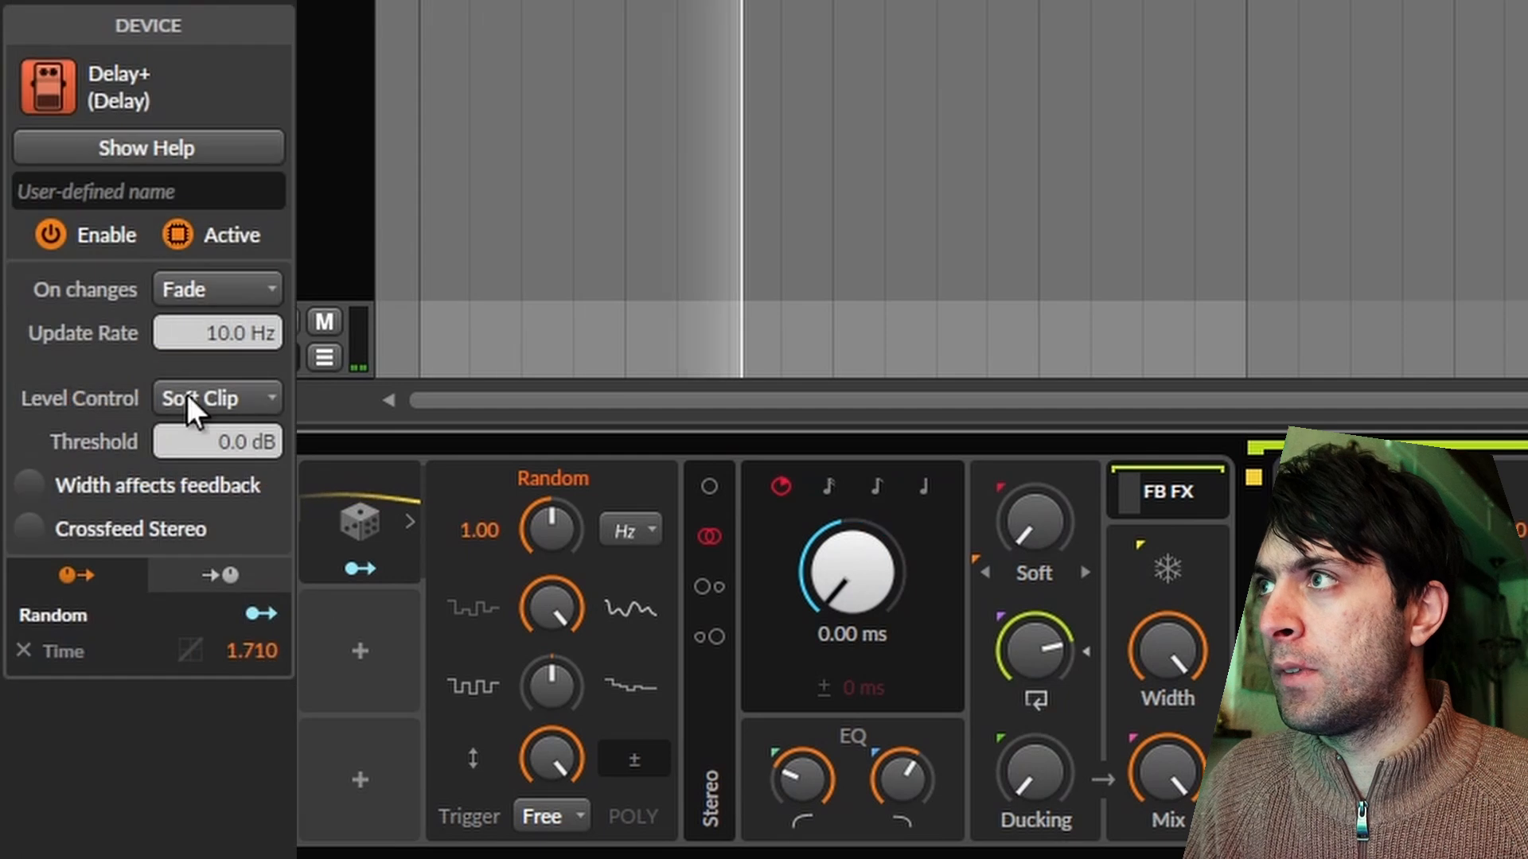
left_click(243, 281)
left_click(209, 321)
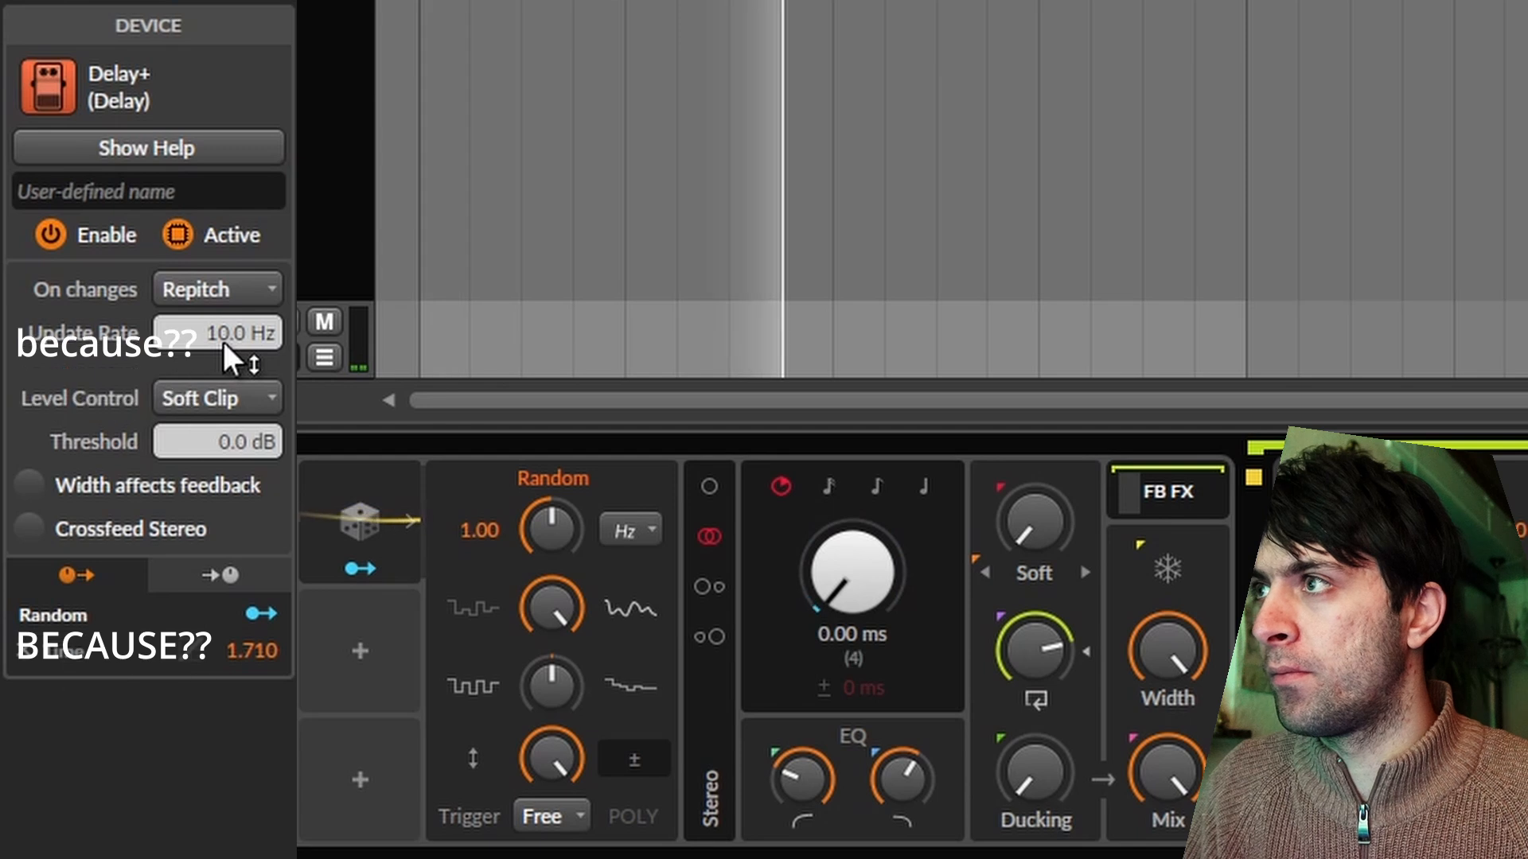
left_click(96, 481)
left_click(85, 527)
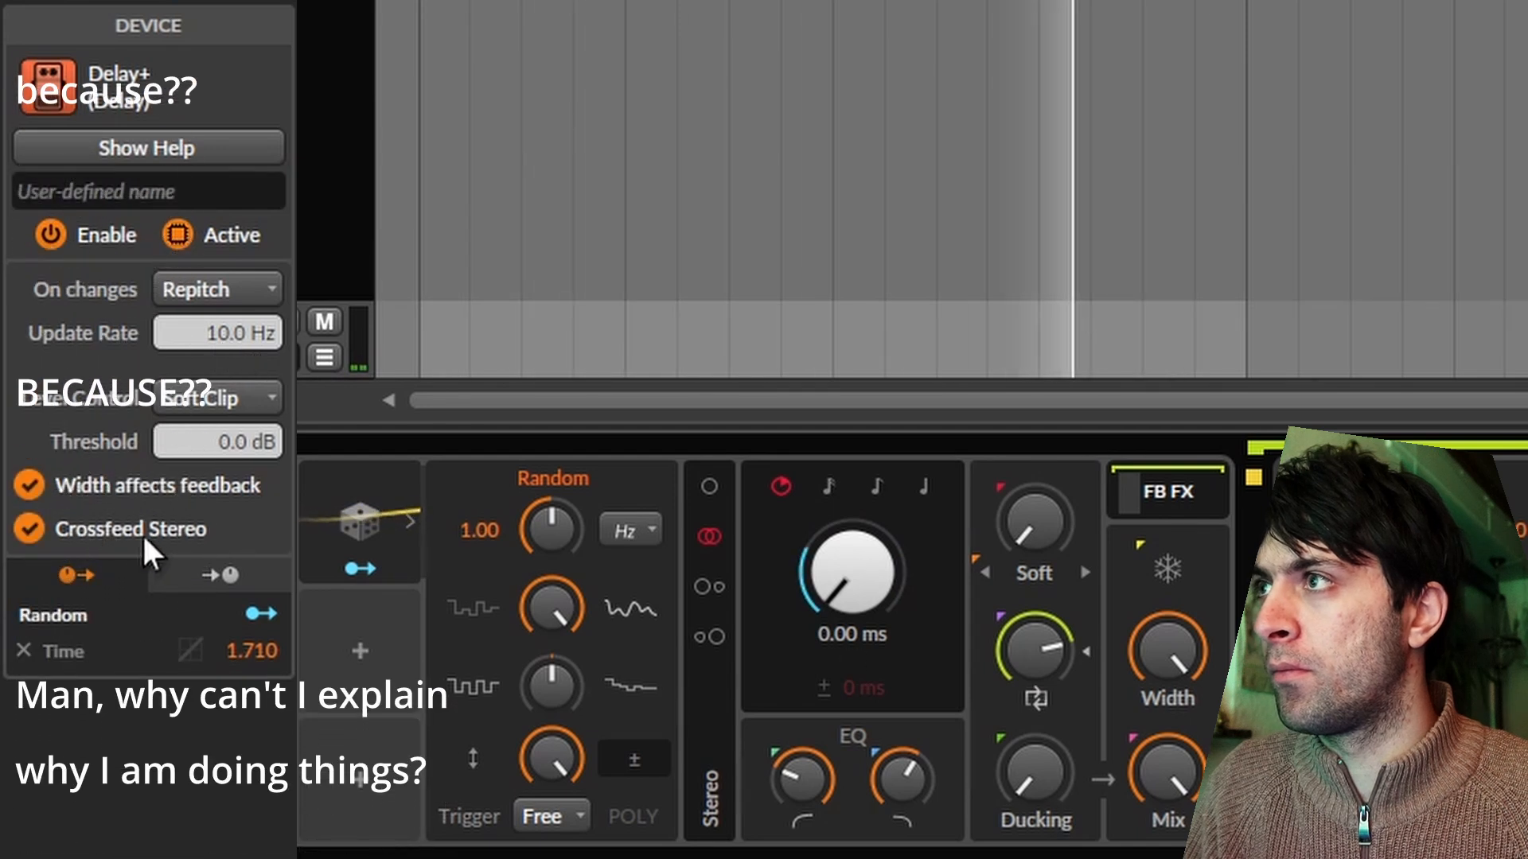
left_click_drag(252, 340, 252, 385)
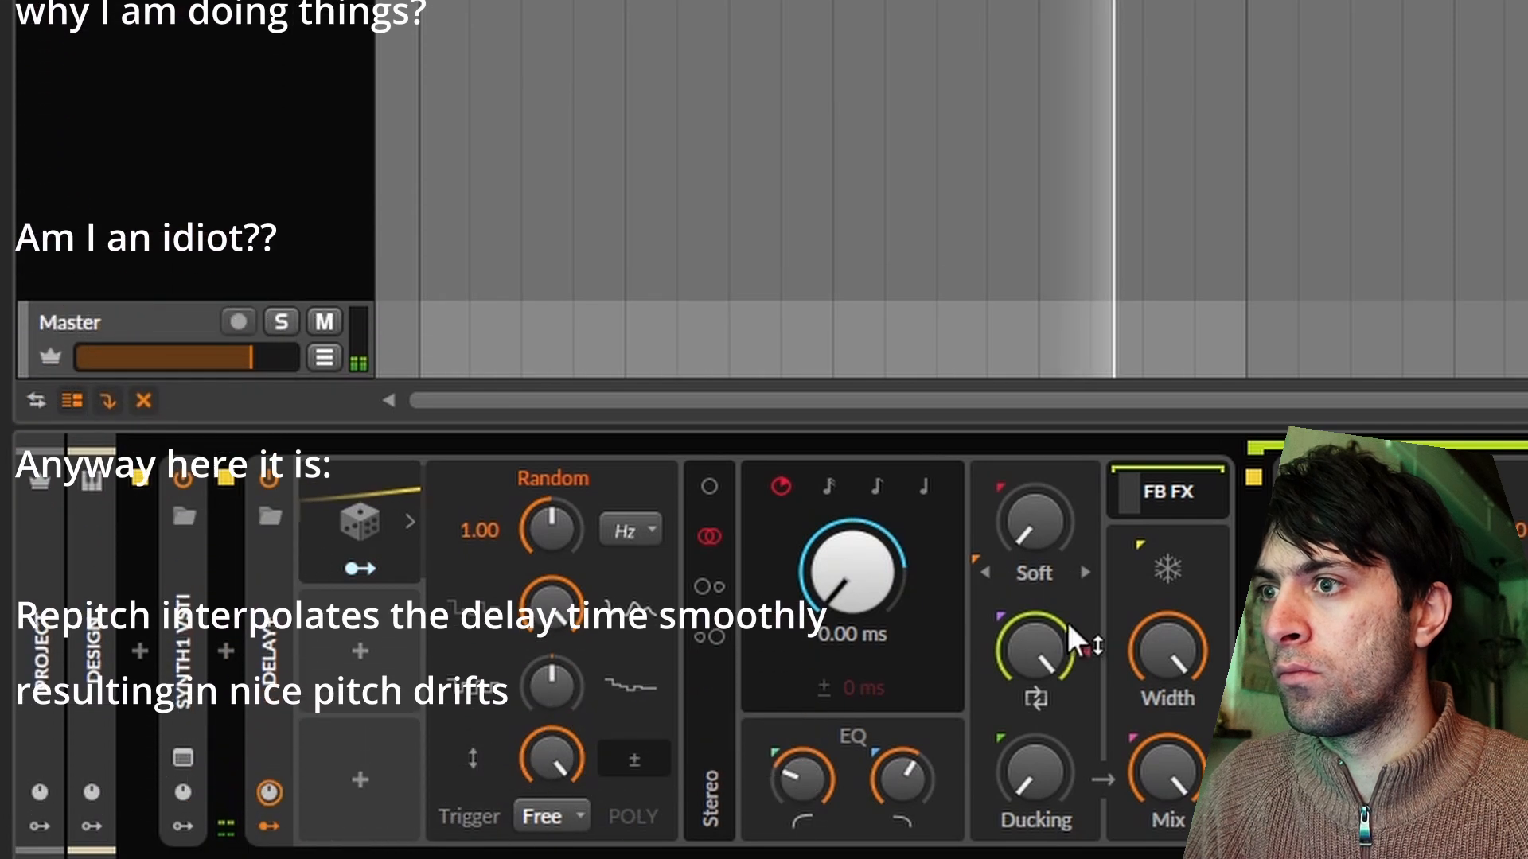
Collapse Delay+ including its modulators and insert the Pro-C 2 compressor after it.
left_click(273, 824)
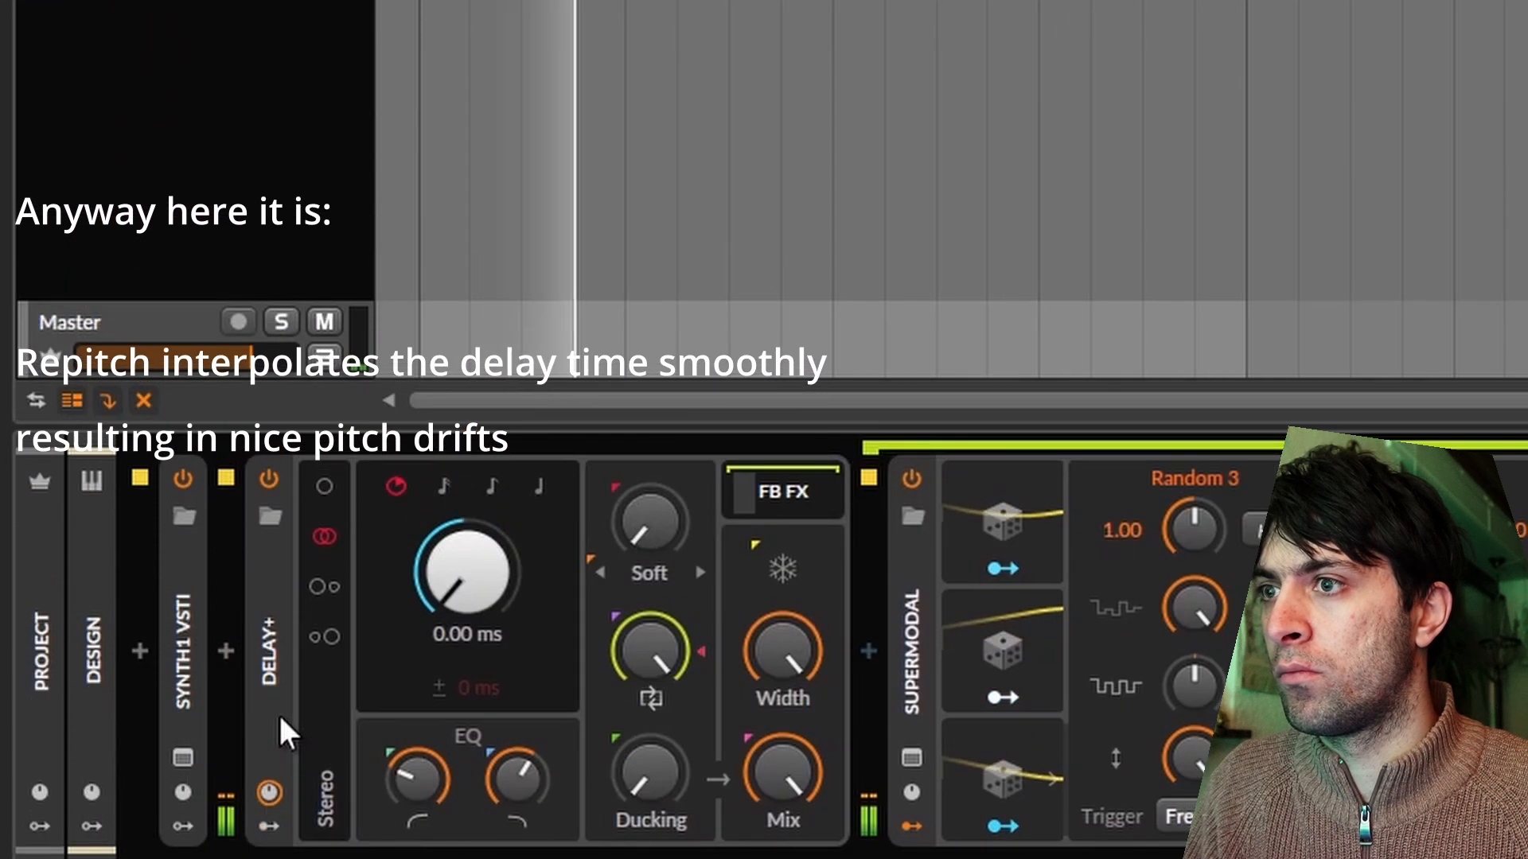
left_click(264, 725)
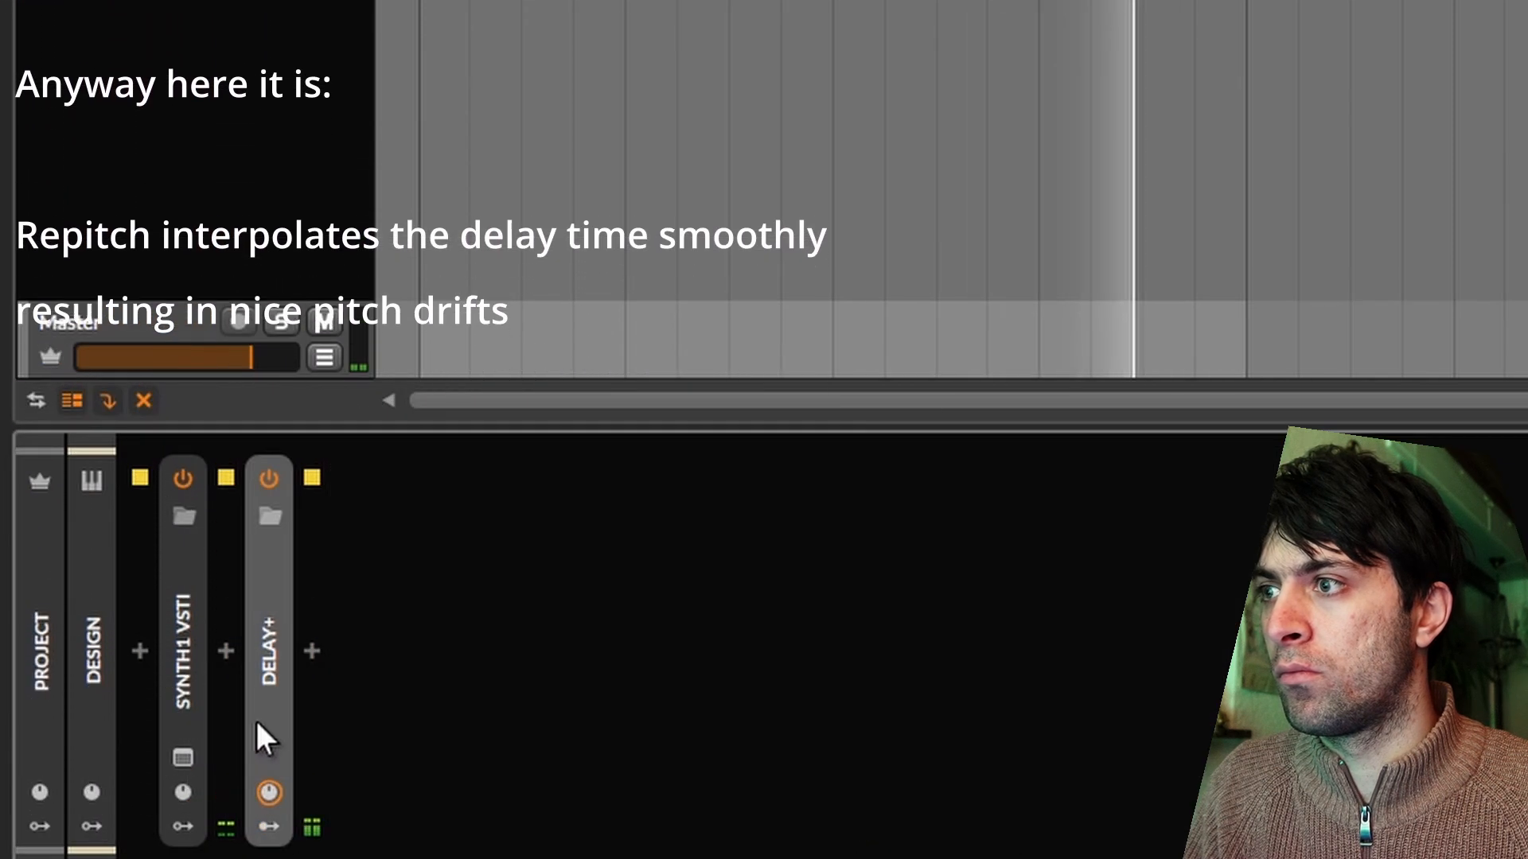
left_click(311, 651)
type("ro-c")
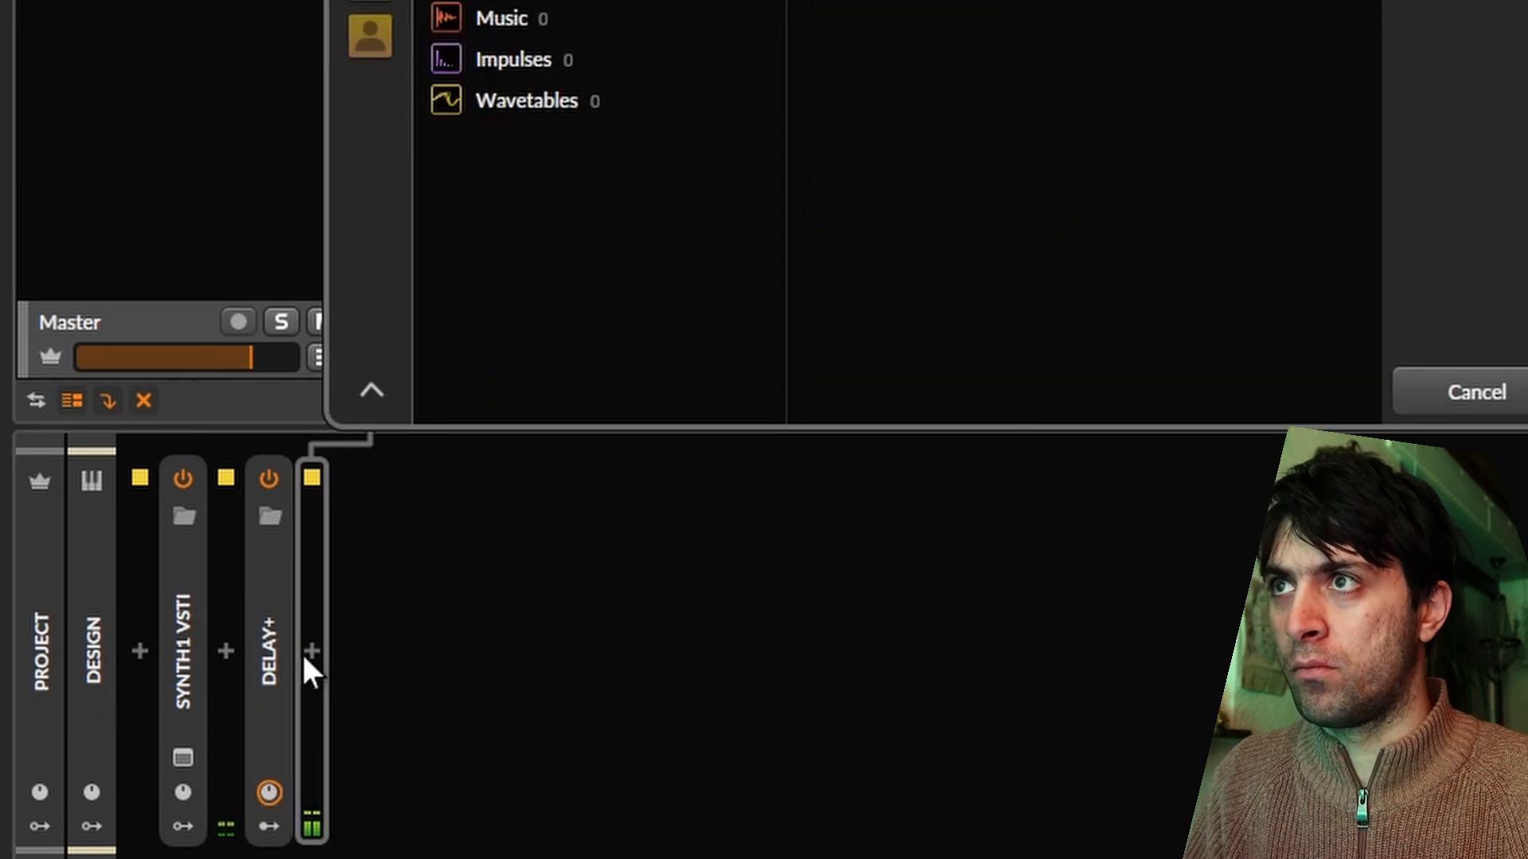
key("Return")
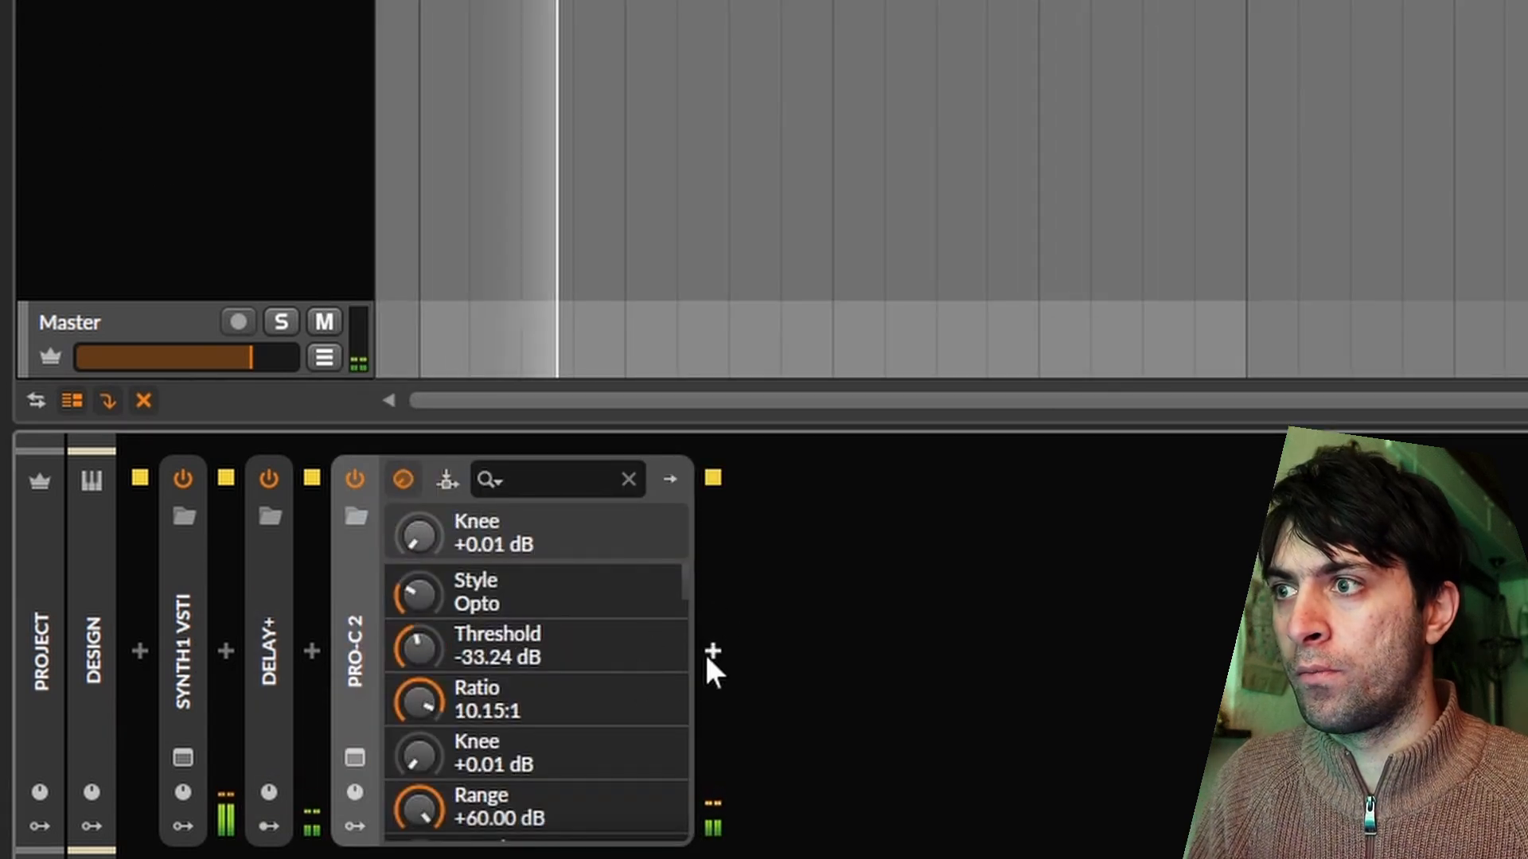
Insert kHs Dynamics after Pro-C 2 with 5.0:1 upwards compression, the low threshold raised to -18.9 dB, and a shorter release.
left_click(712, 651)
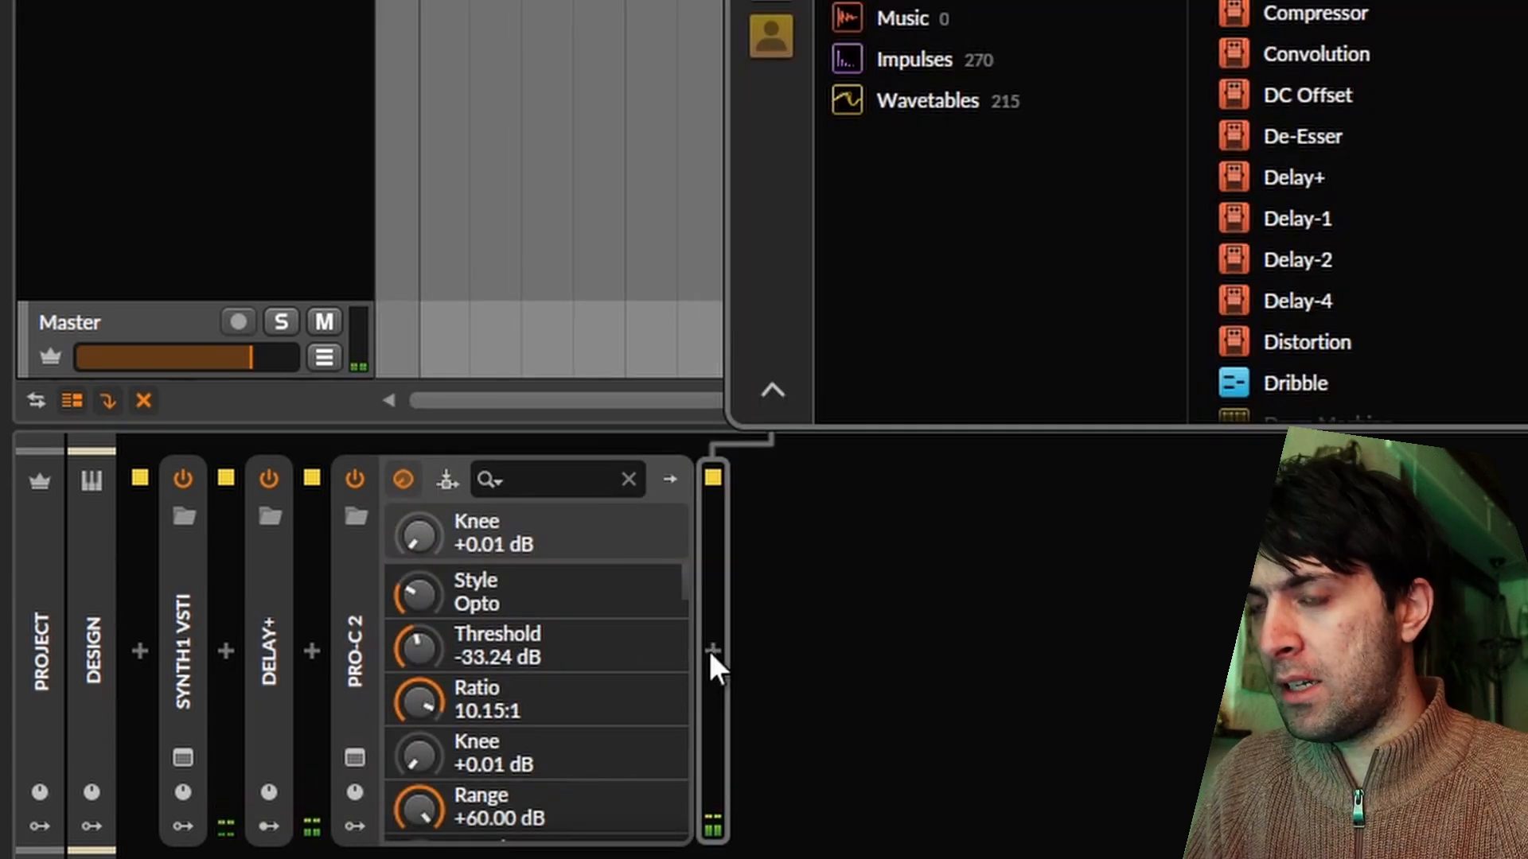
key("Return")
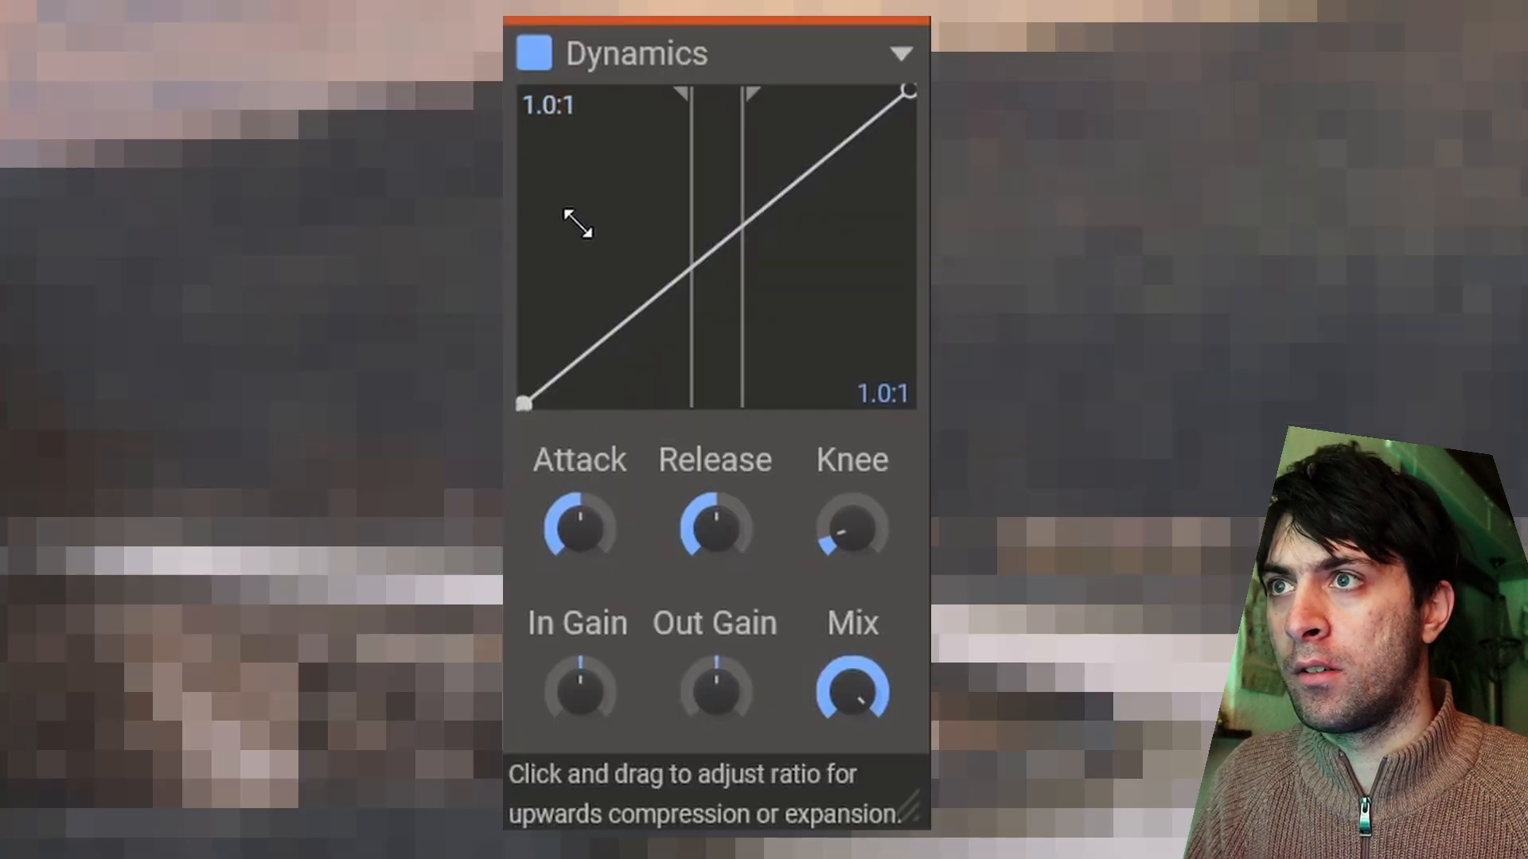
left_click_drag(580, 222, 592, 112)
left_click_drag(688, 211, 680, 177)
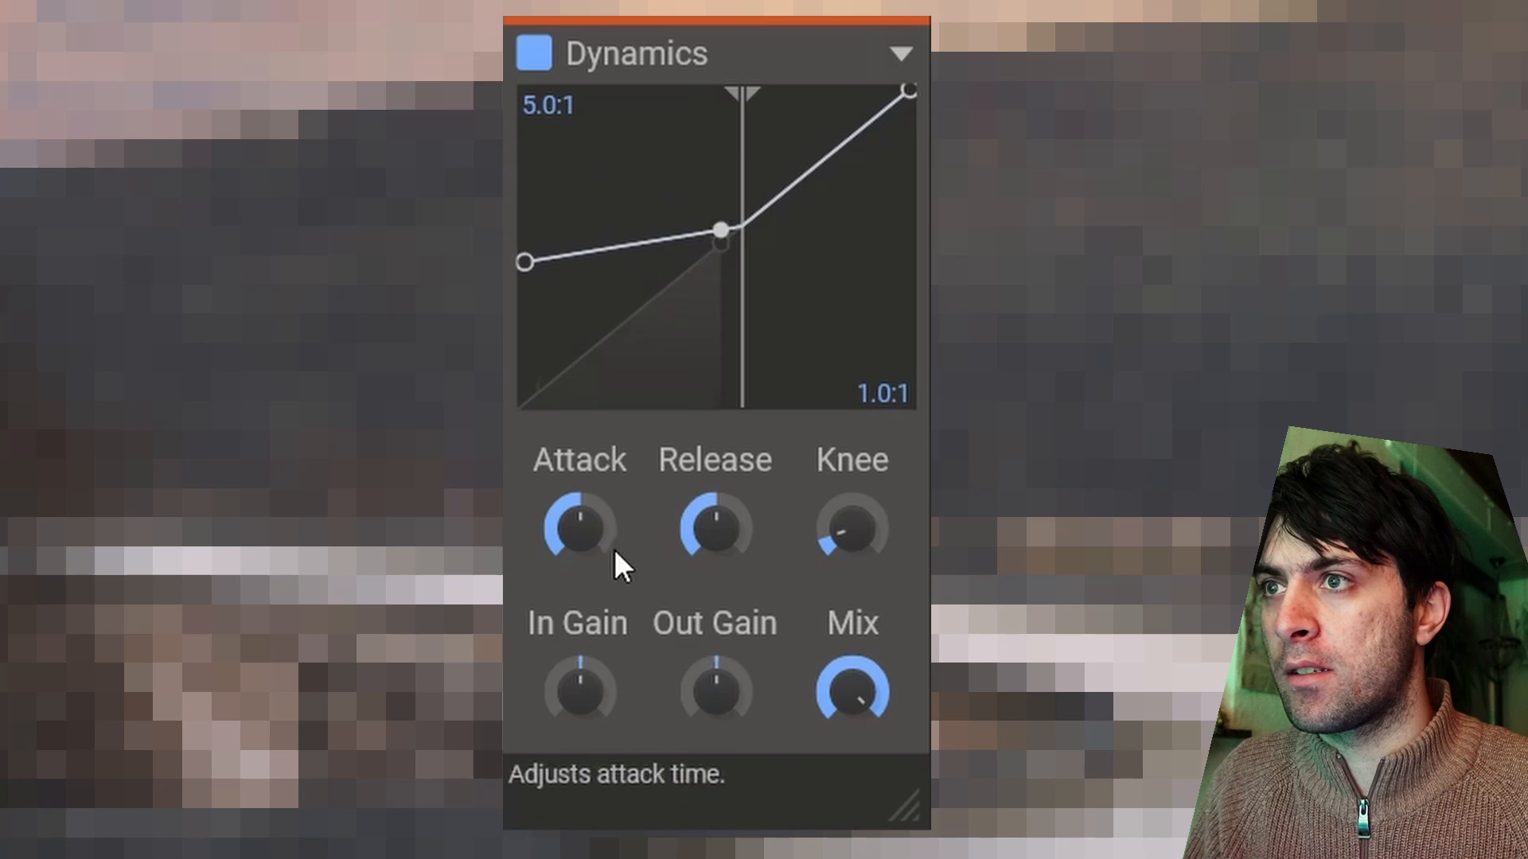
left_click_drag(727, 527, 727, 569)
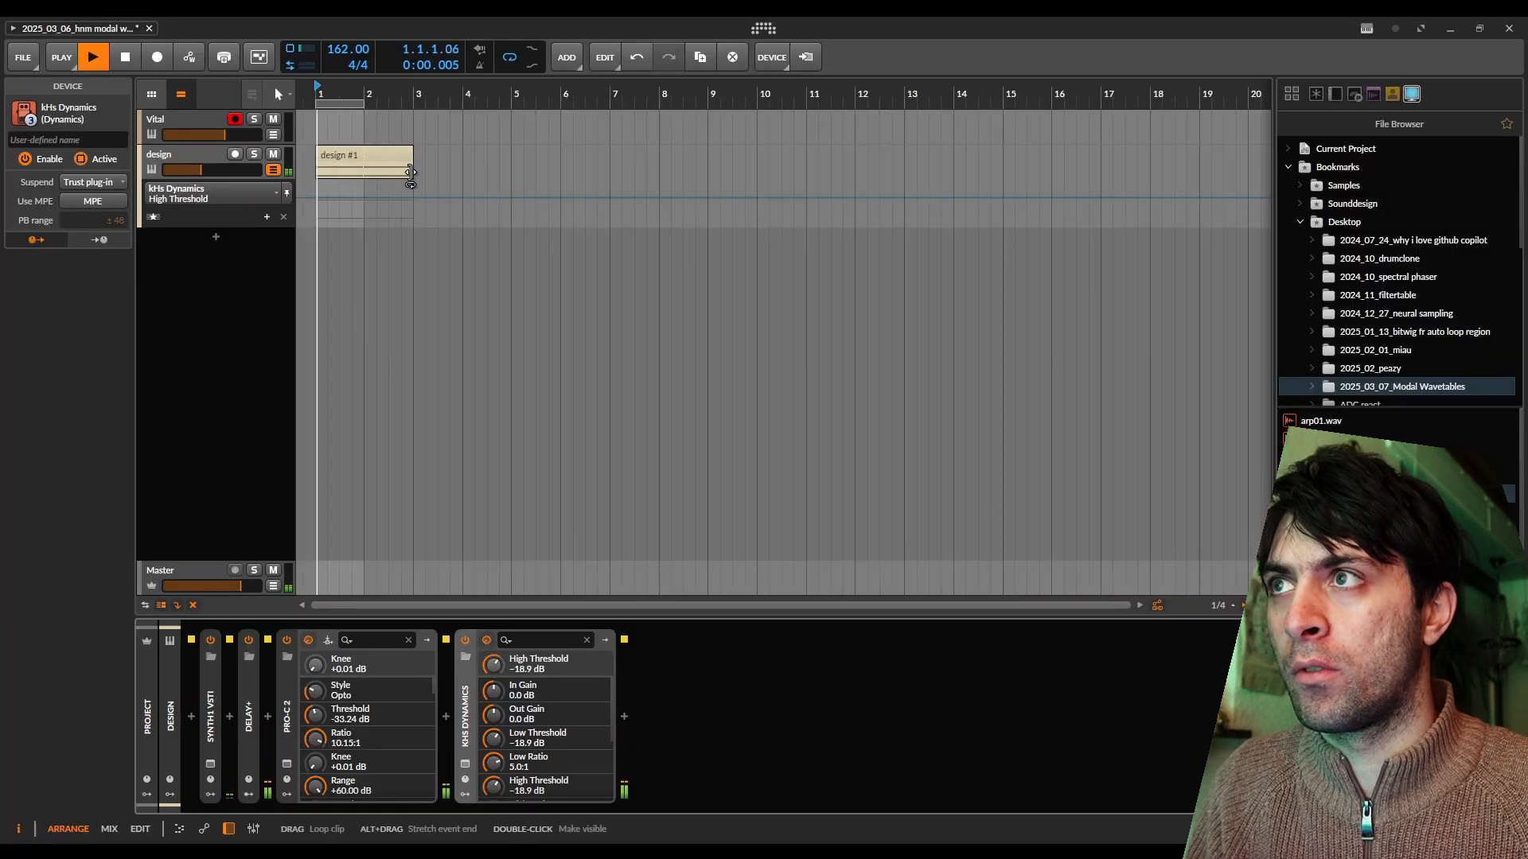
Extend the looping design clip to 32 bars and bounce it post-fader to a new 32-bit floating-point audio track.
left_click_drag(411, 173, 1377, 174)
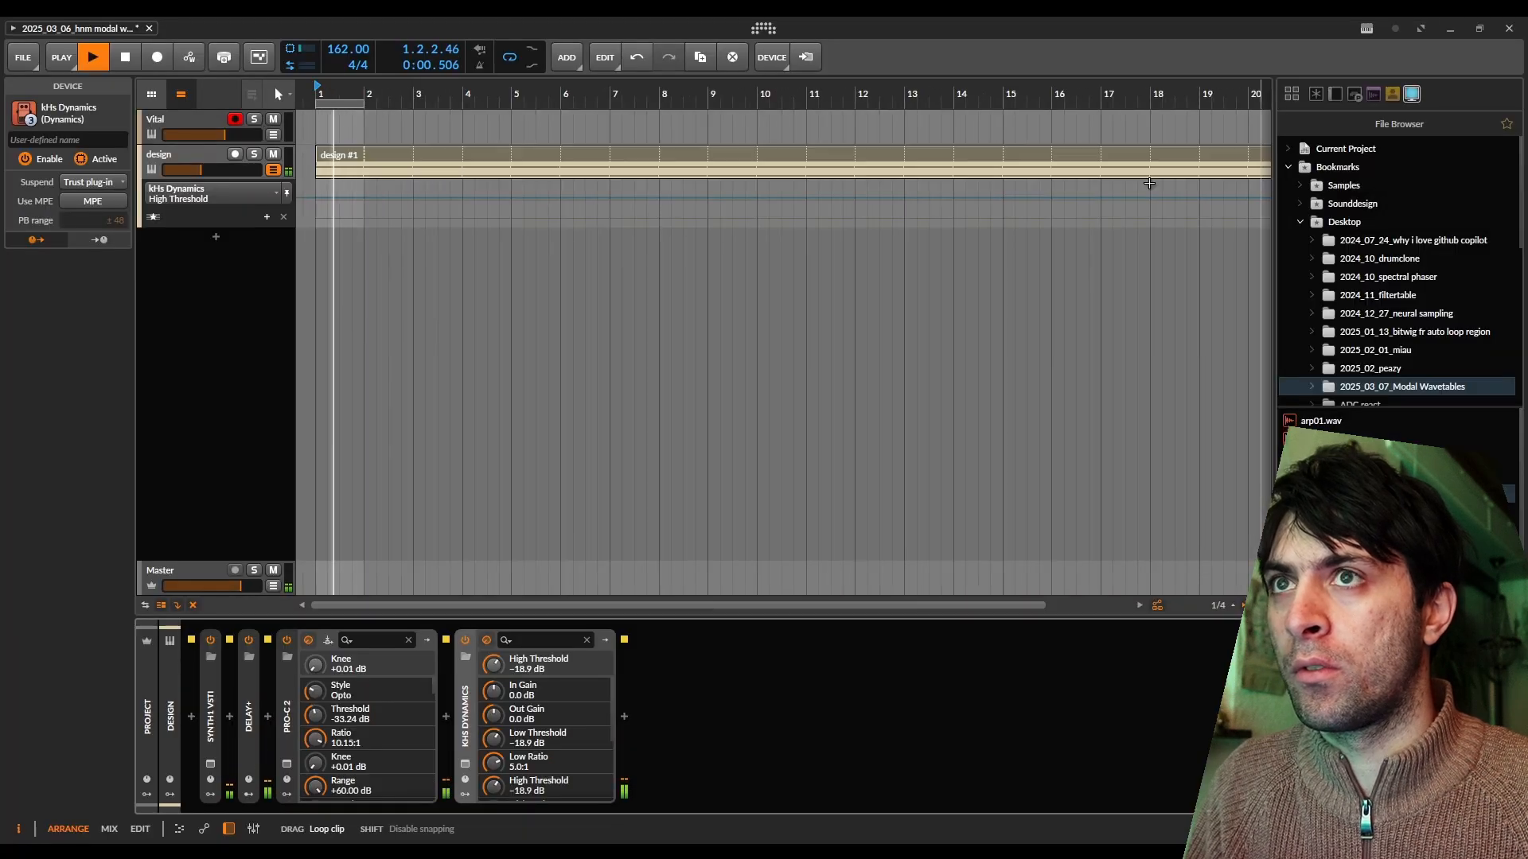
scroll(1149, 179, "down", 5)
left_click_drag(457, 177, 523, 174)
right_click(516, 163)
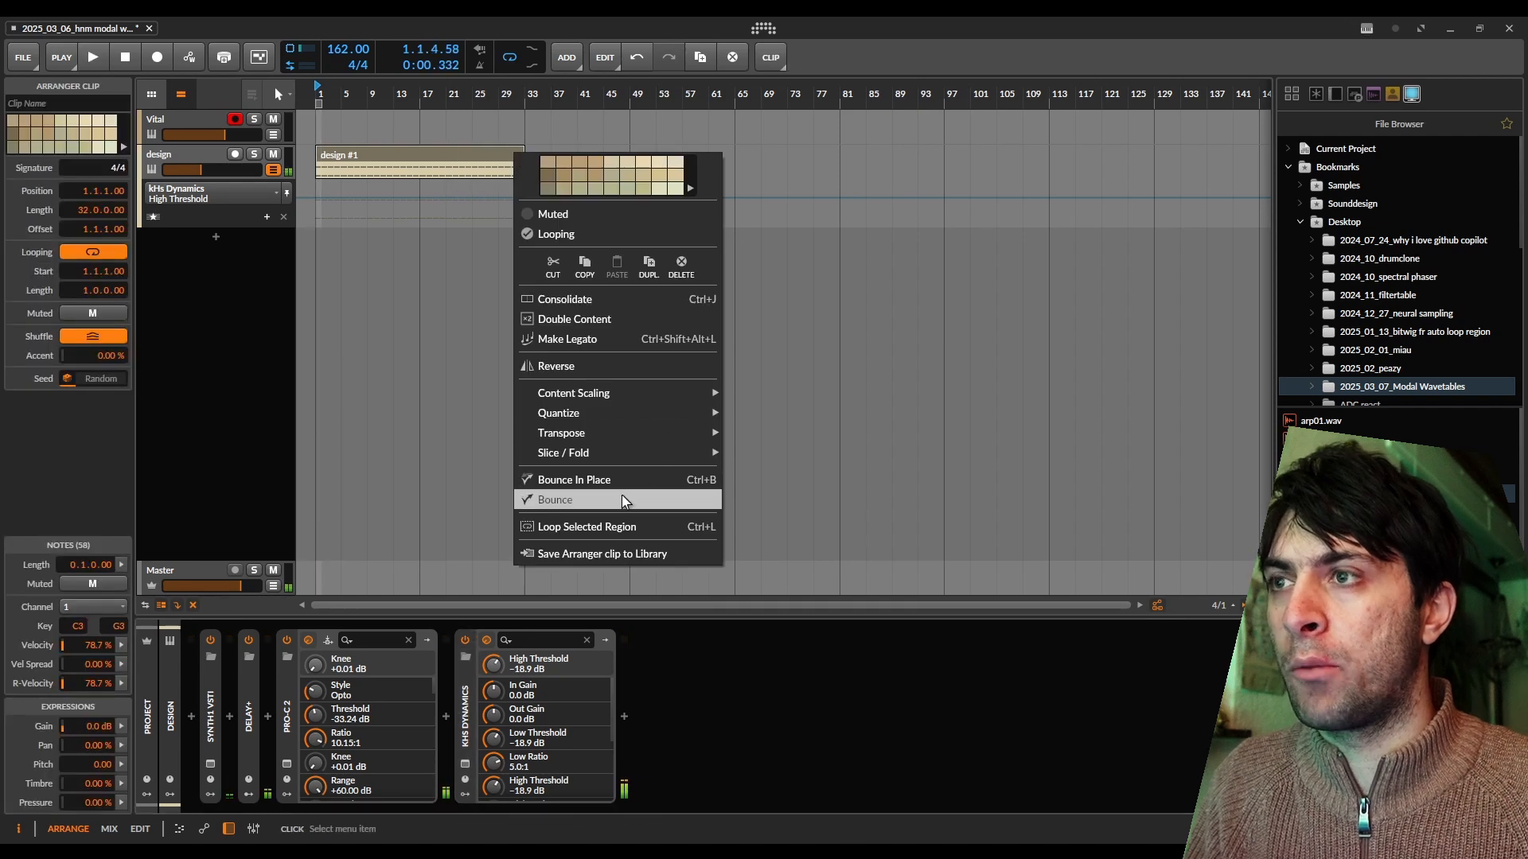
left_click(621, 501)
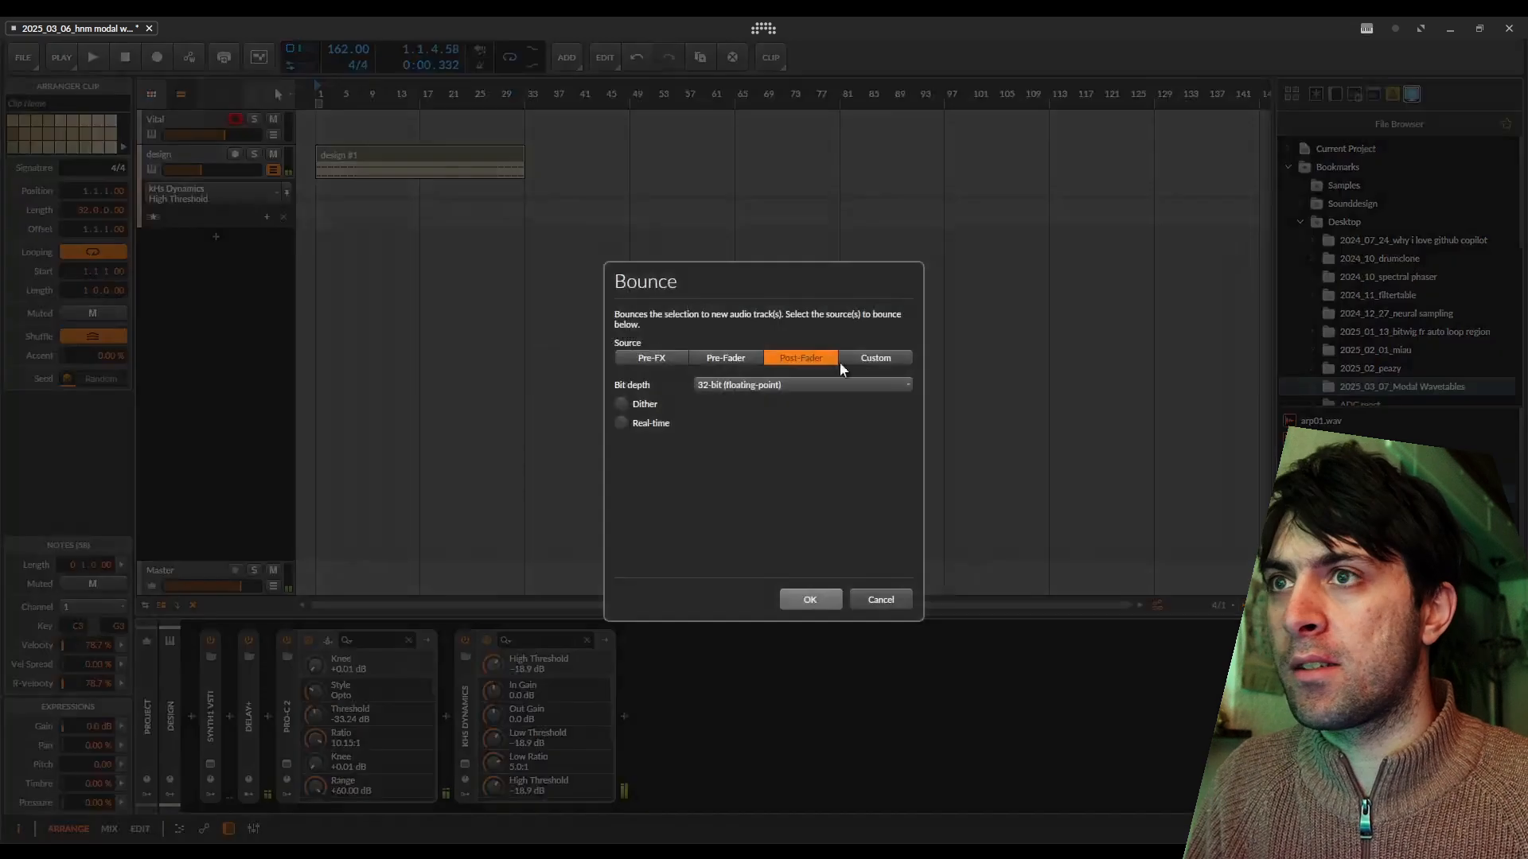
left_click(805, 599)
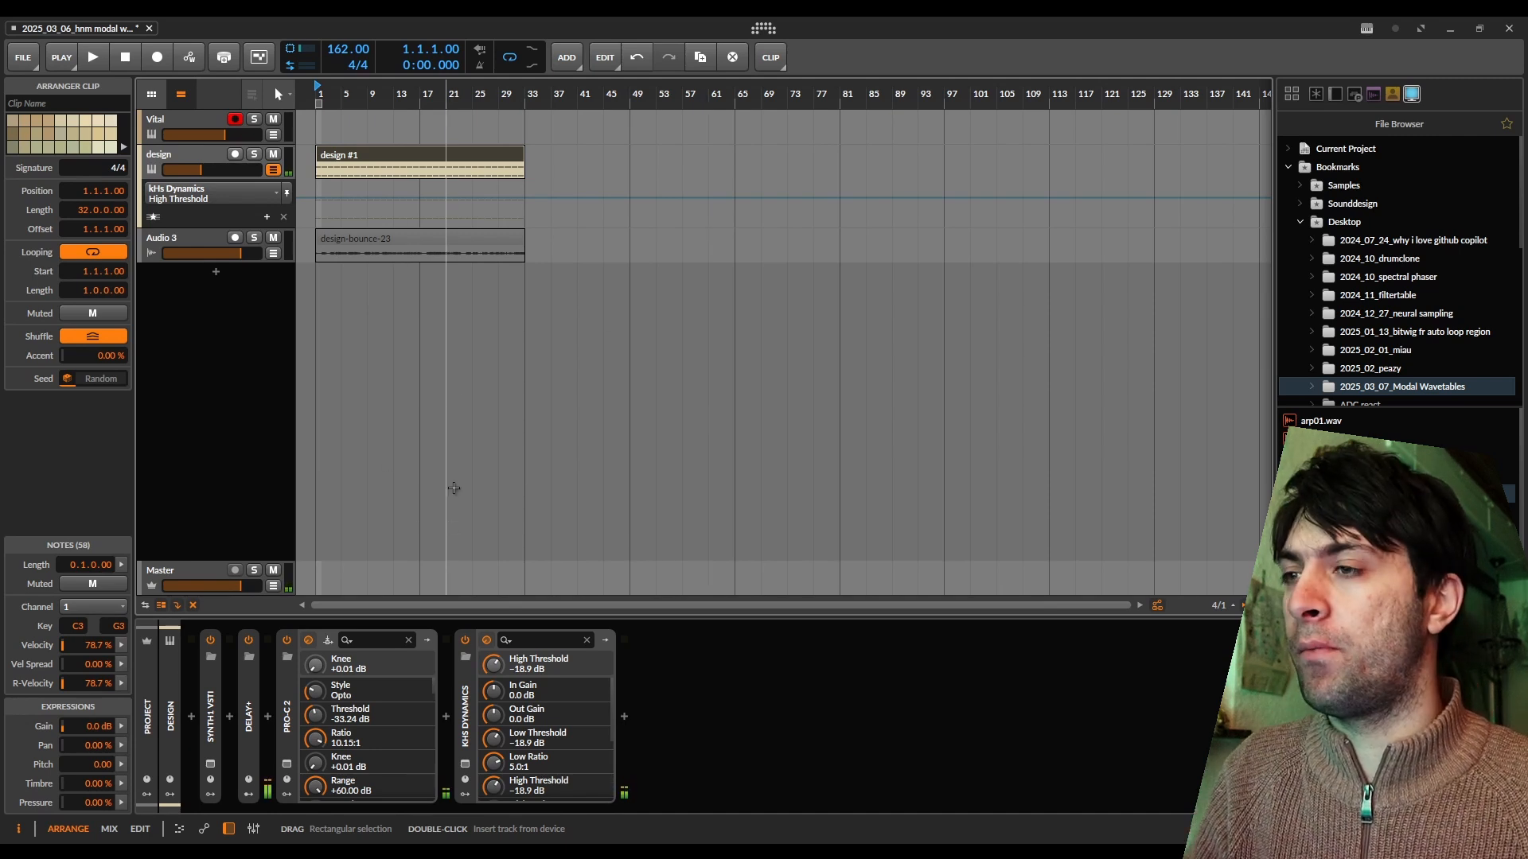
Deactivate the design track, then enlarge the bounced audio track and play it back.
left_click(185, 153)
key("alt+a")
left_click(194, 240)
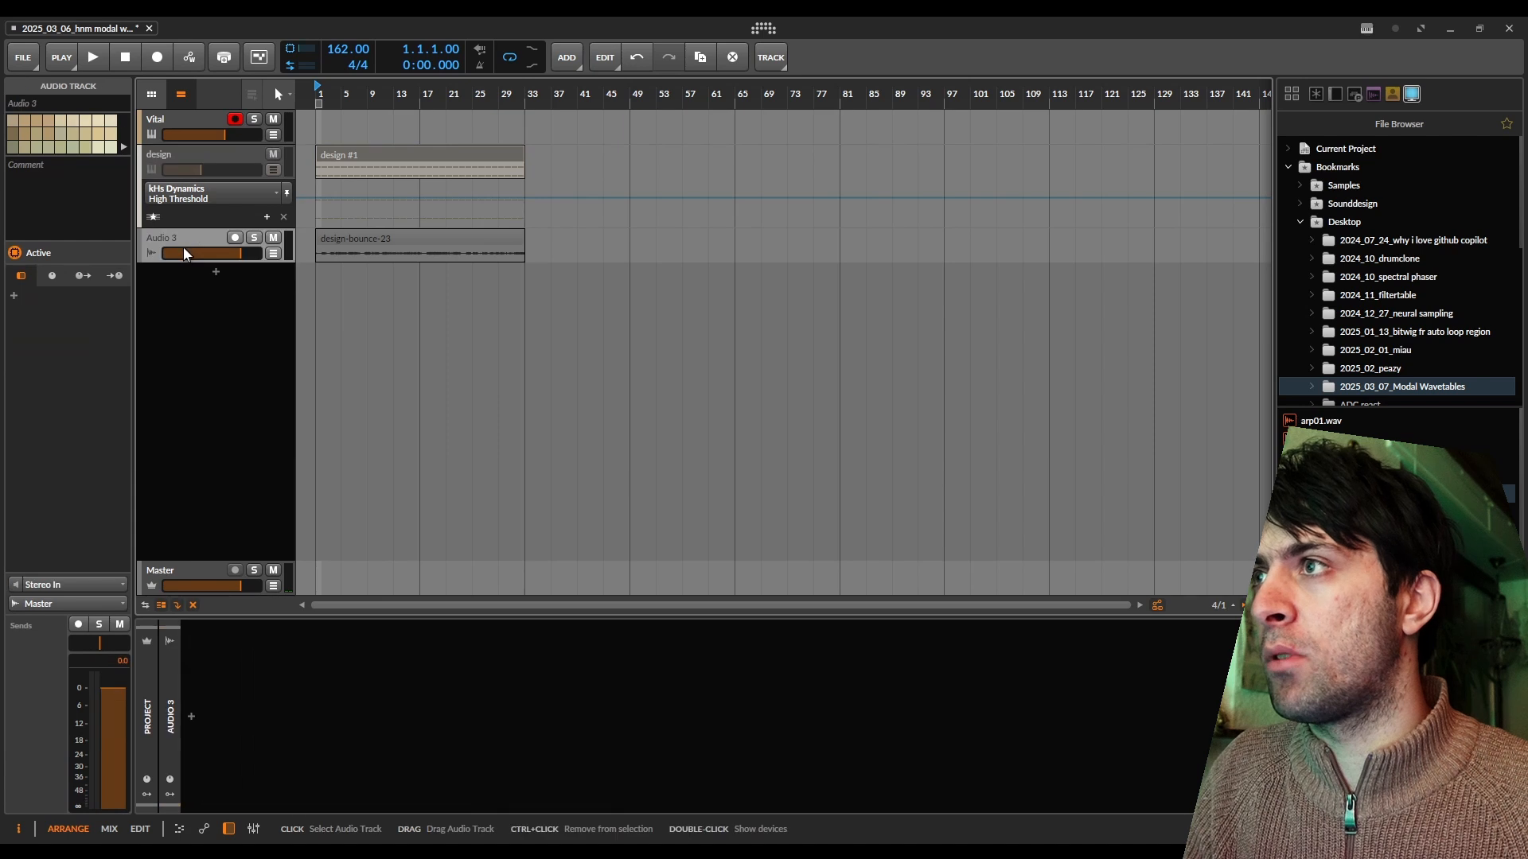
left_click_drag(192, 262, 219, 420)
left_click_drag(432, 250, 430, 209)
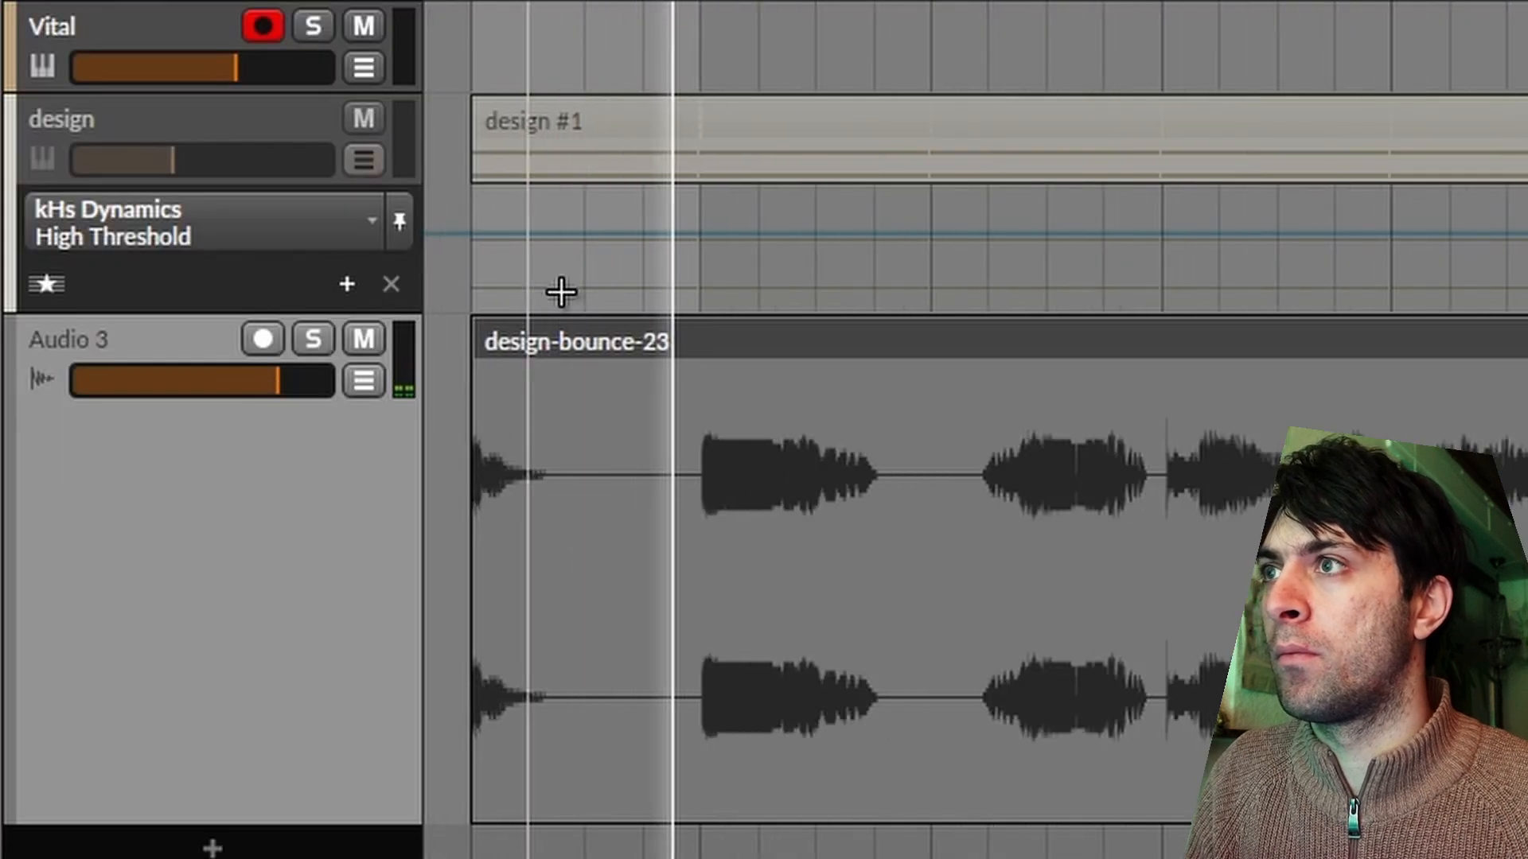
key("space")
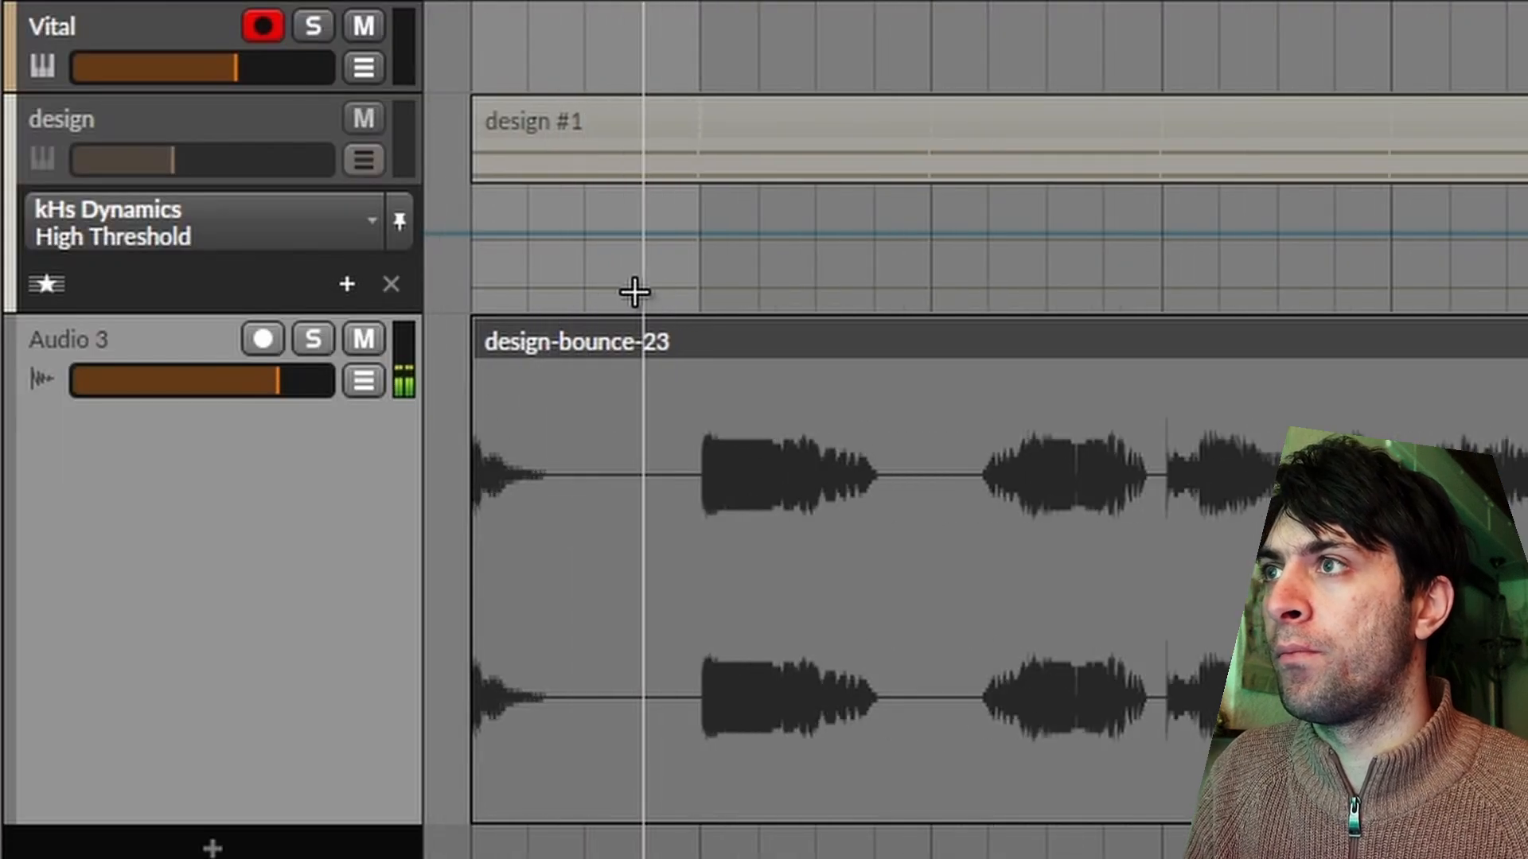
Cut the first bar off the bounced clip, moving the remainder to bar 1, and lengthen the arranger loop region.
left_click(703, 334)
left_click_drag(784, 341, 555, 331)
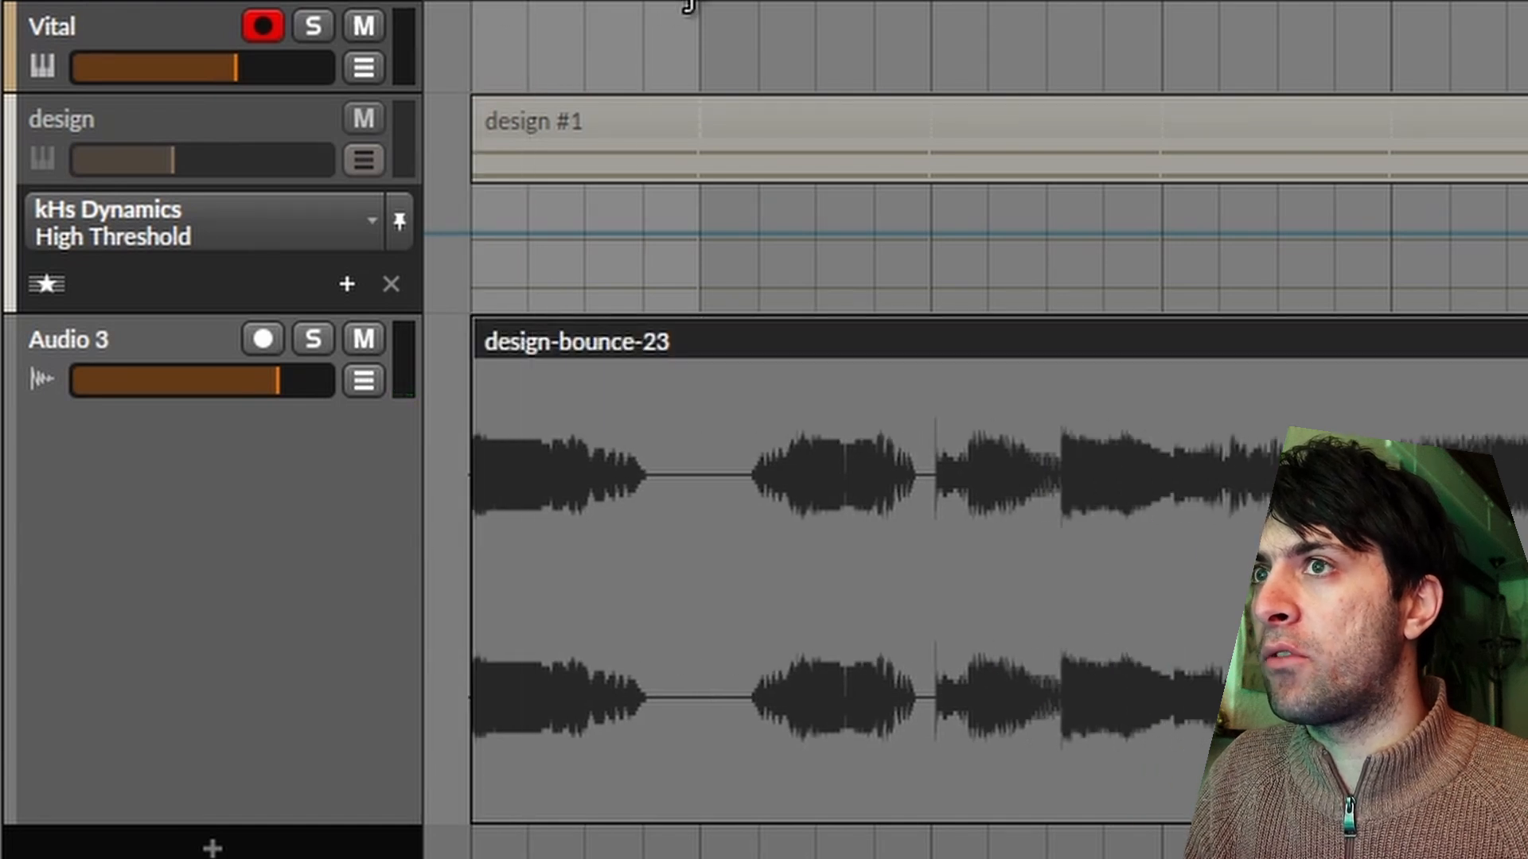
left_click_drag(692, 3, 1524, 2)
key("space")
key("space")
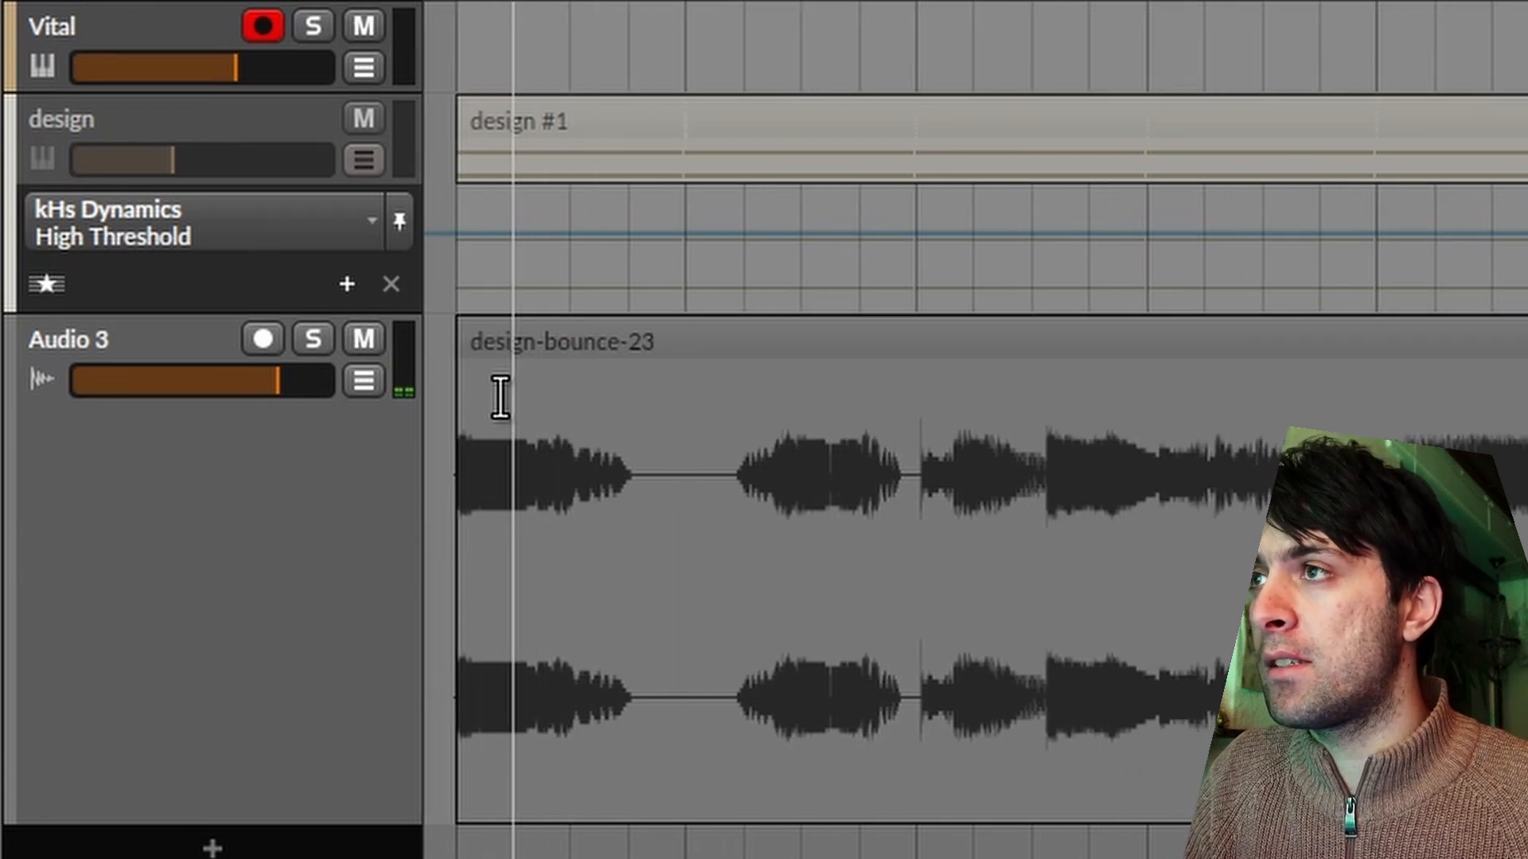
Split the bounced clip after its first sound and trim the silence and fade-in from the remainder's start.
key("5")
left_click(630, 358)
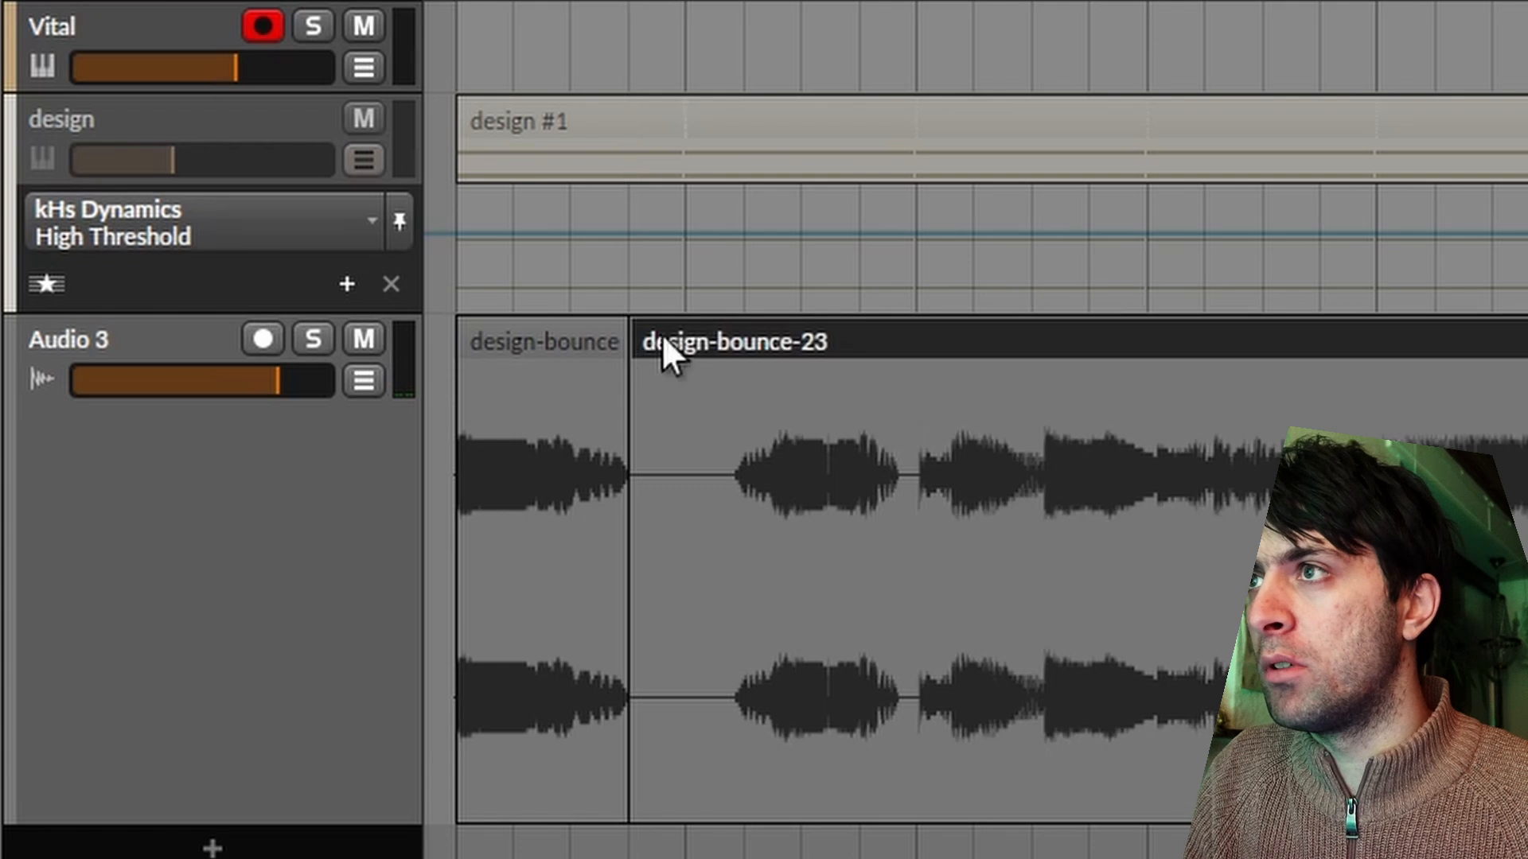
key("space")
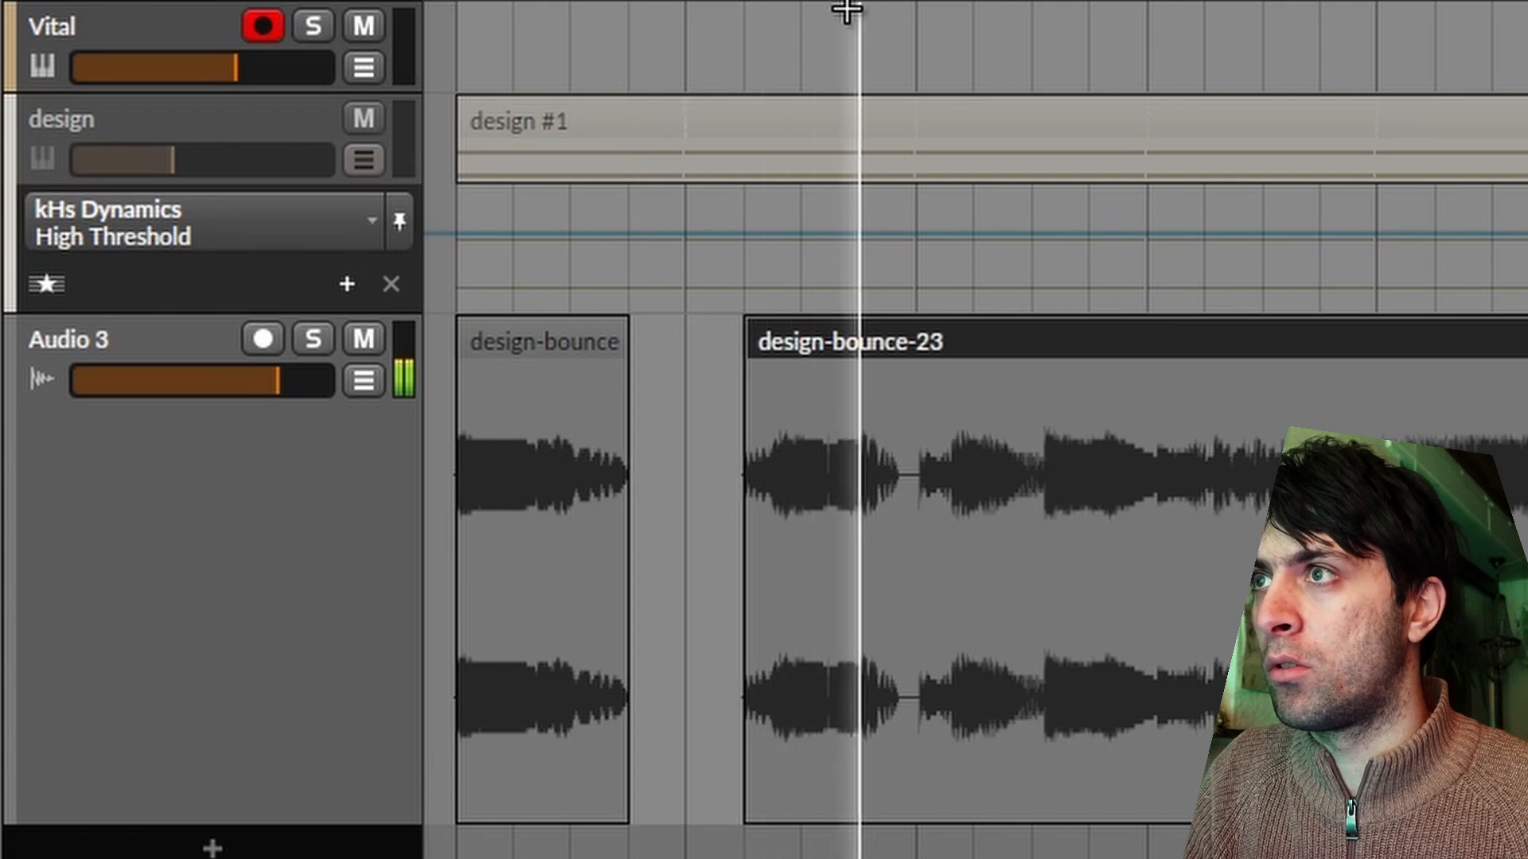
Split the next two loud sounds from the clip and move them earlier as separate slices, the first at bar 2.
key("space")
scroll(757, 355, "up", 4)
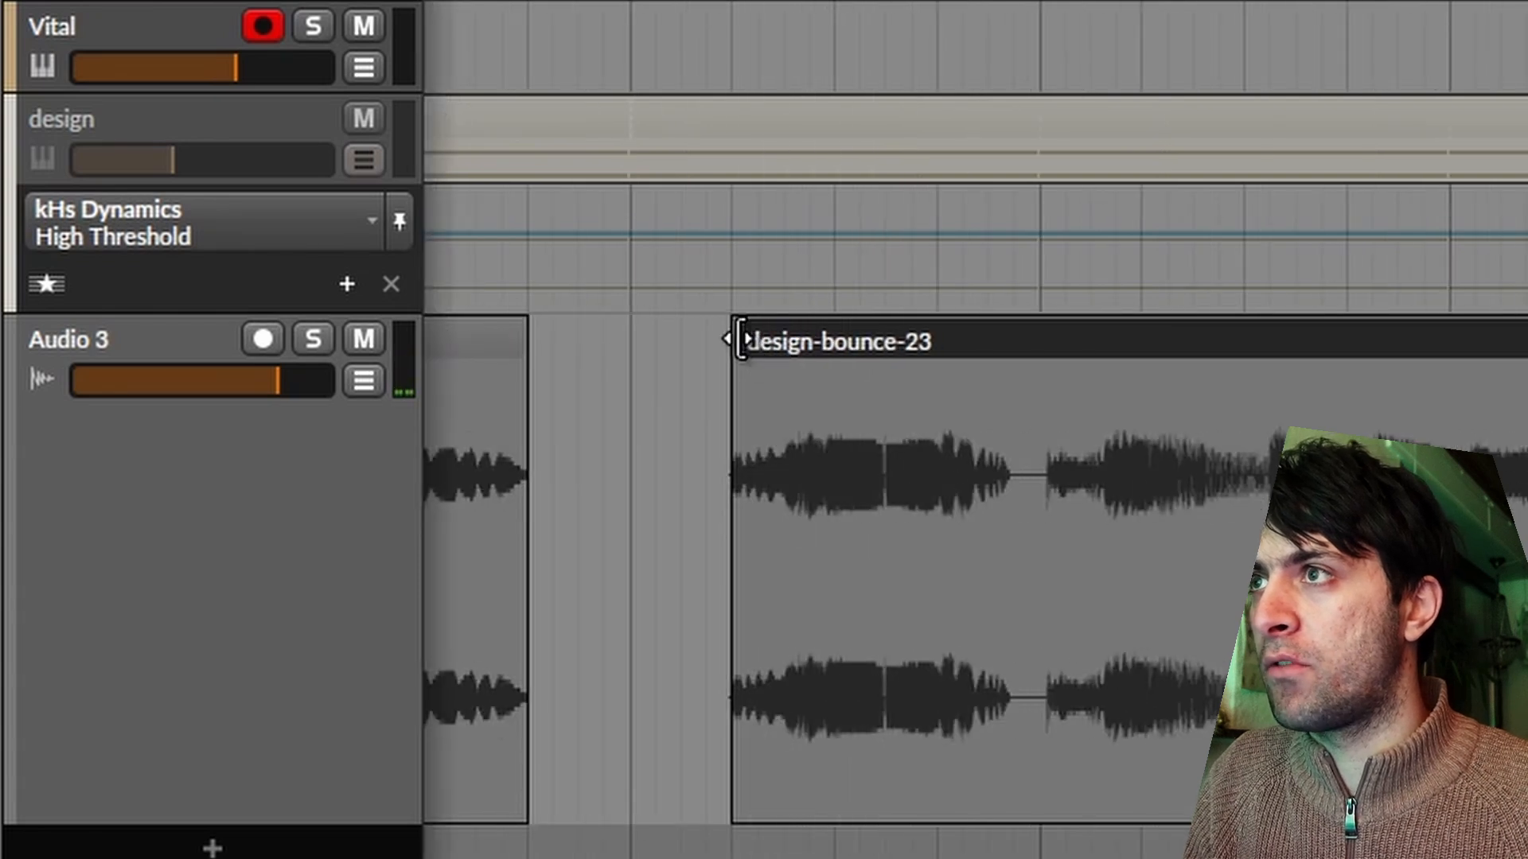
left_click_drag(732, 341, 786, 341)
key("space")
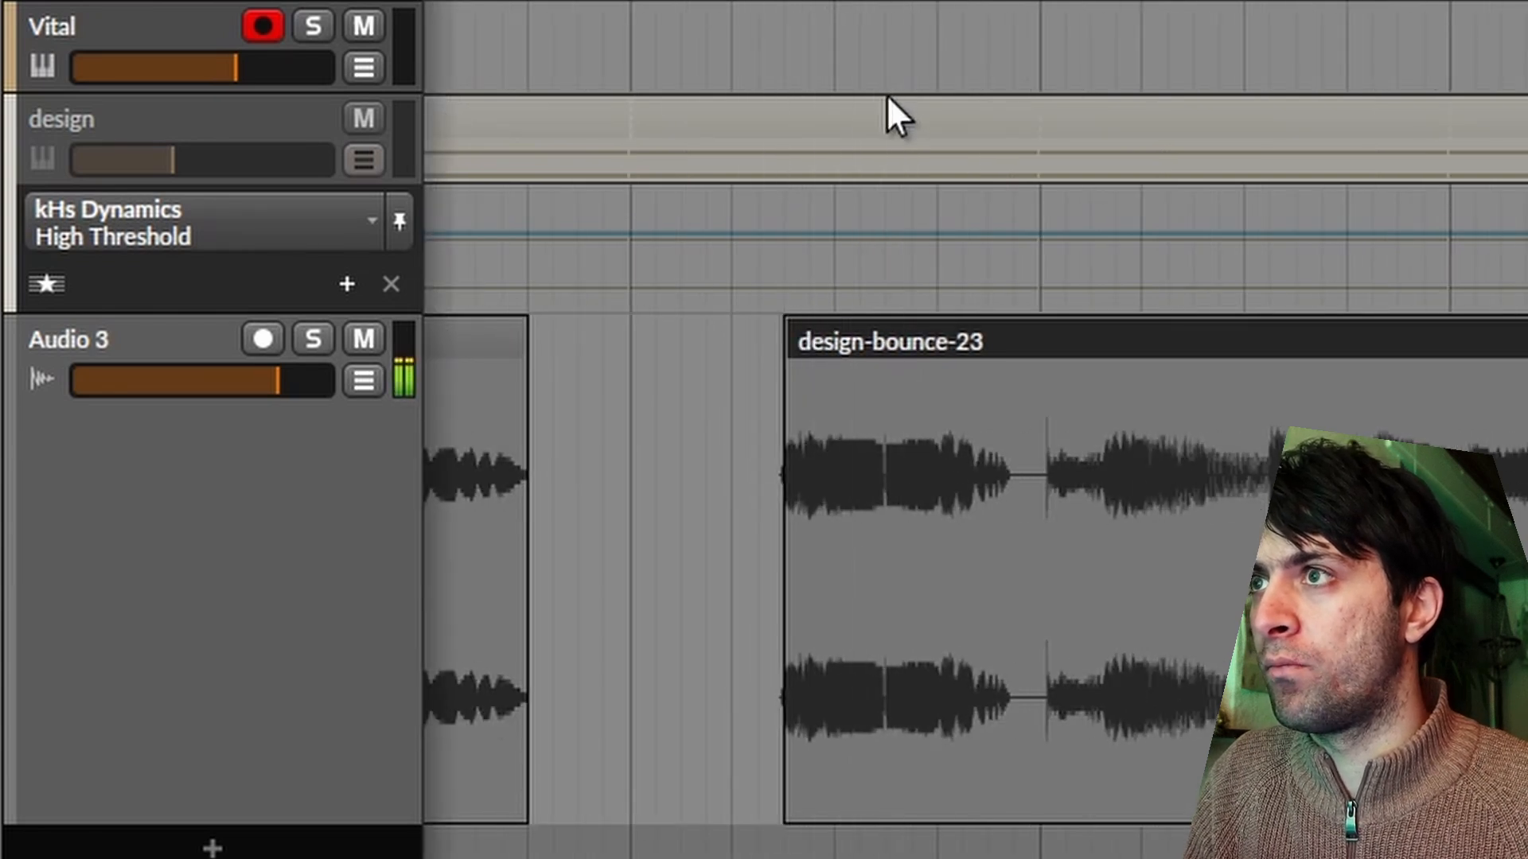
left_click(944, 343)
left_click_drag(887, 329, 801, 340)
key("space")
key("space")
left_click(730, 337)
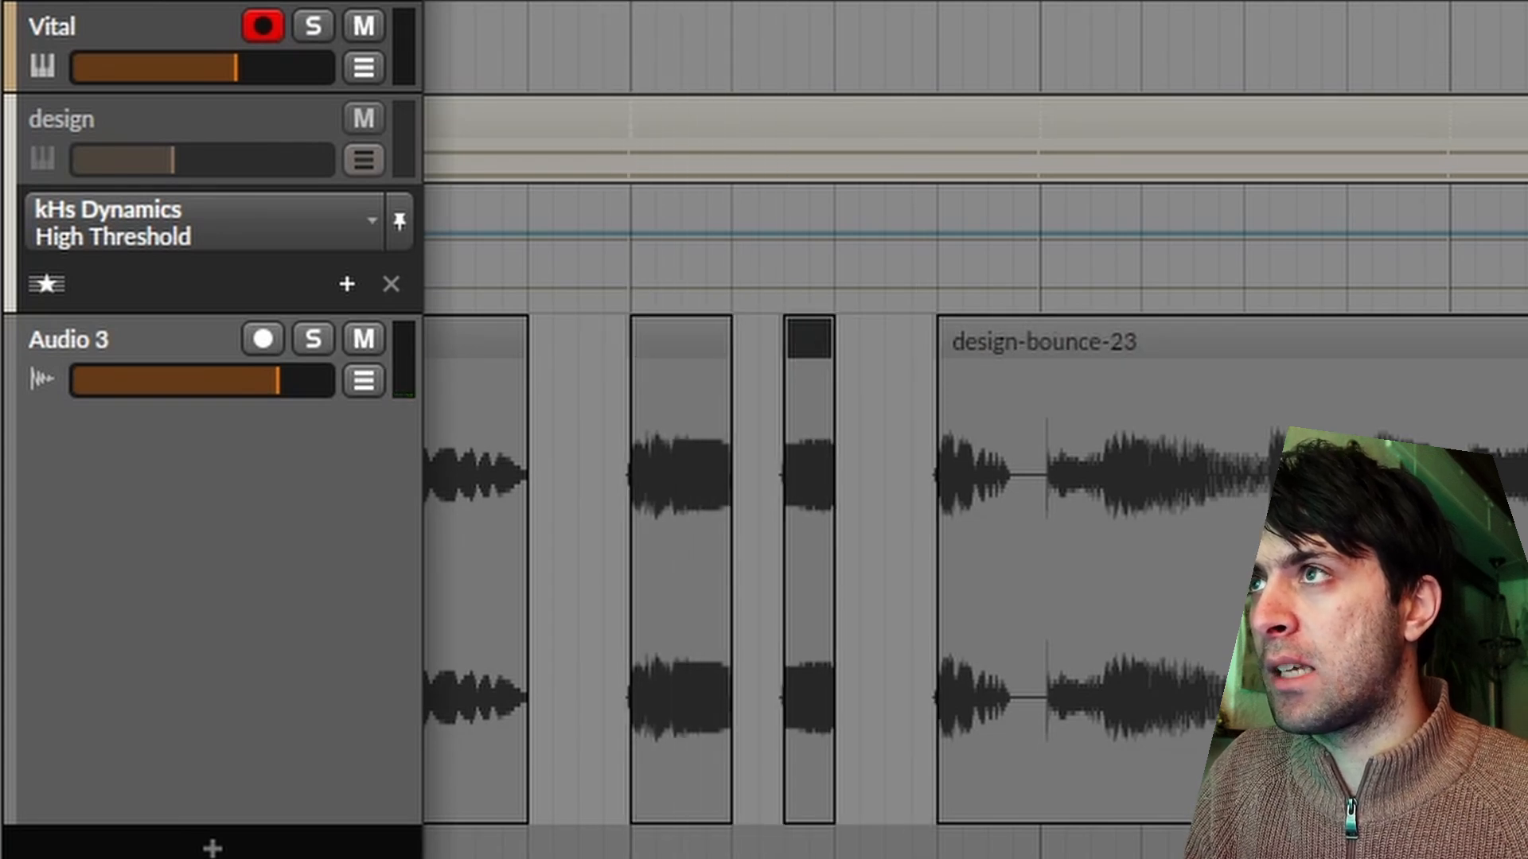
Split the remaining clip at bar 3 and delete the short decaying piece before it.
scroll(650, 337, "down", 2)
scroll(651, 335, "left", 2)
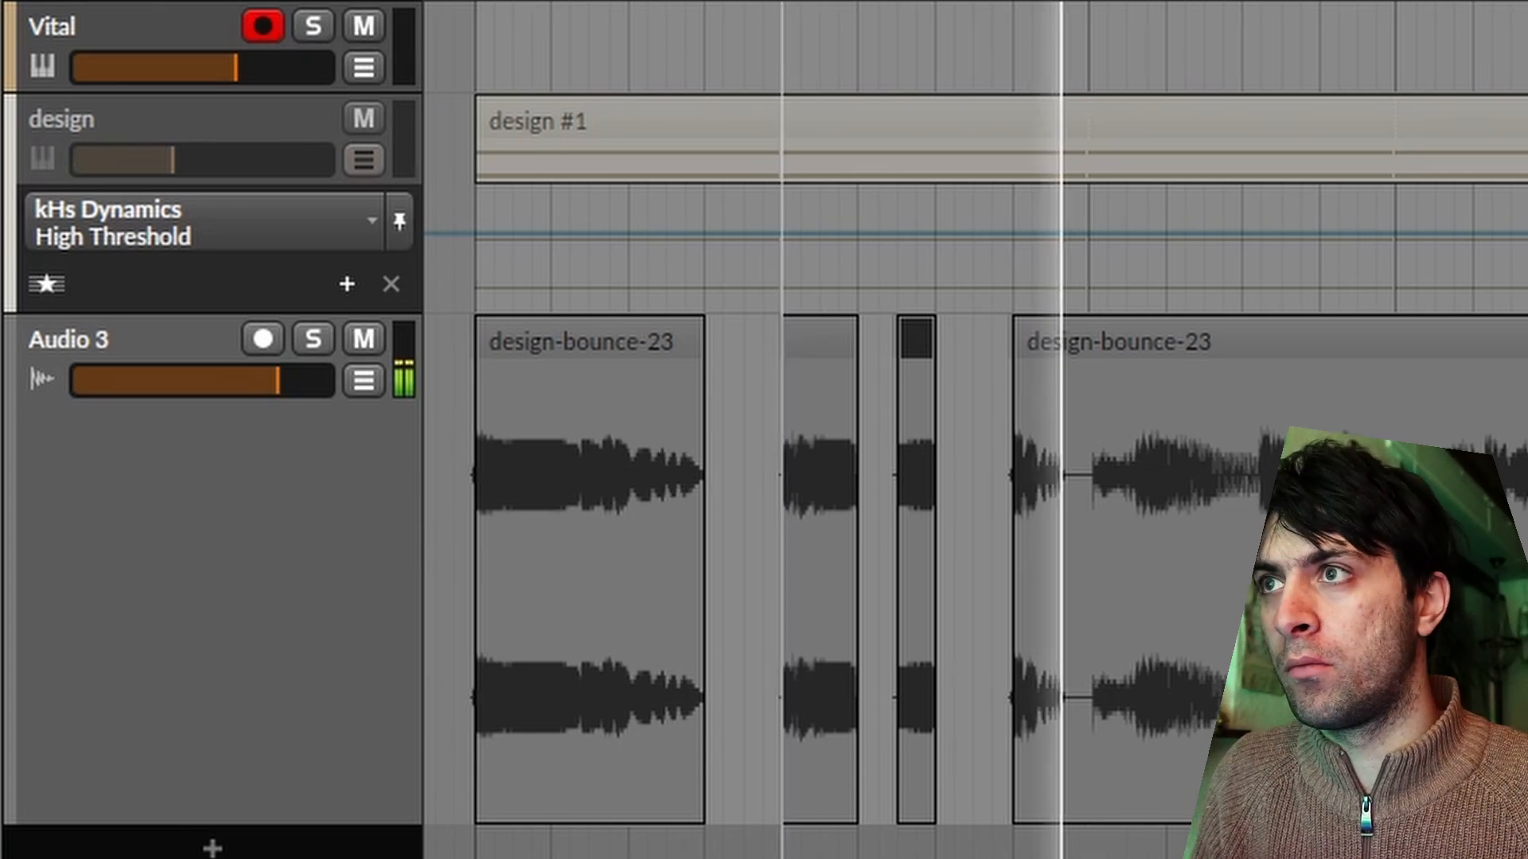
left_click(1089, 3)
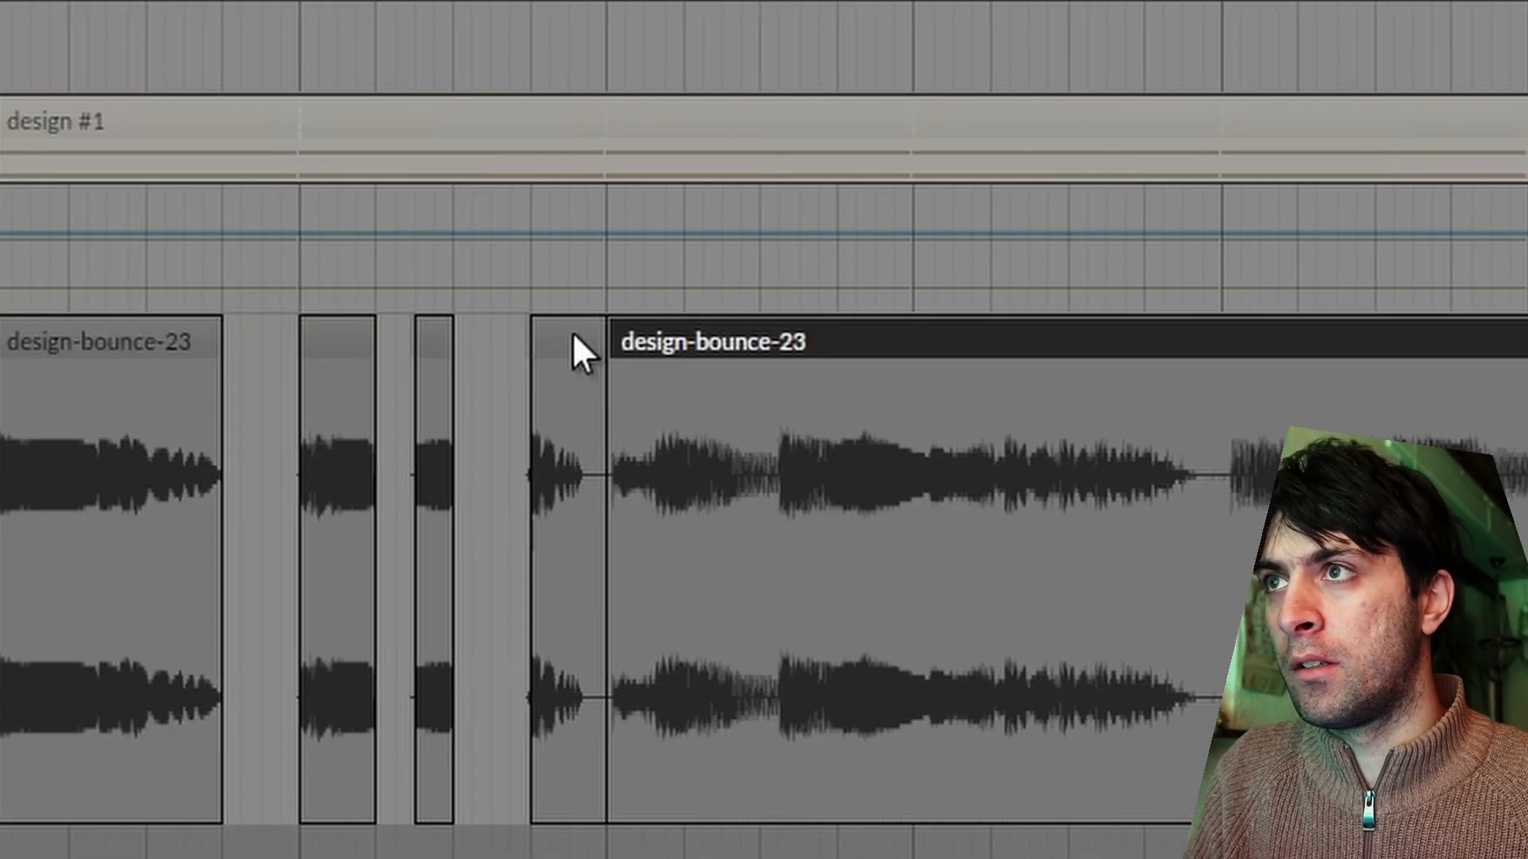
left_click(1052, 334)
left_click(1051, 2)
key("Delete")
Split the remaining clip just before the next sound's onset and again further along that sound.
scroll(627, 175, "up", 10)
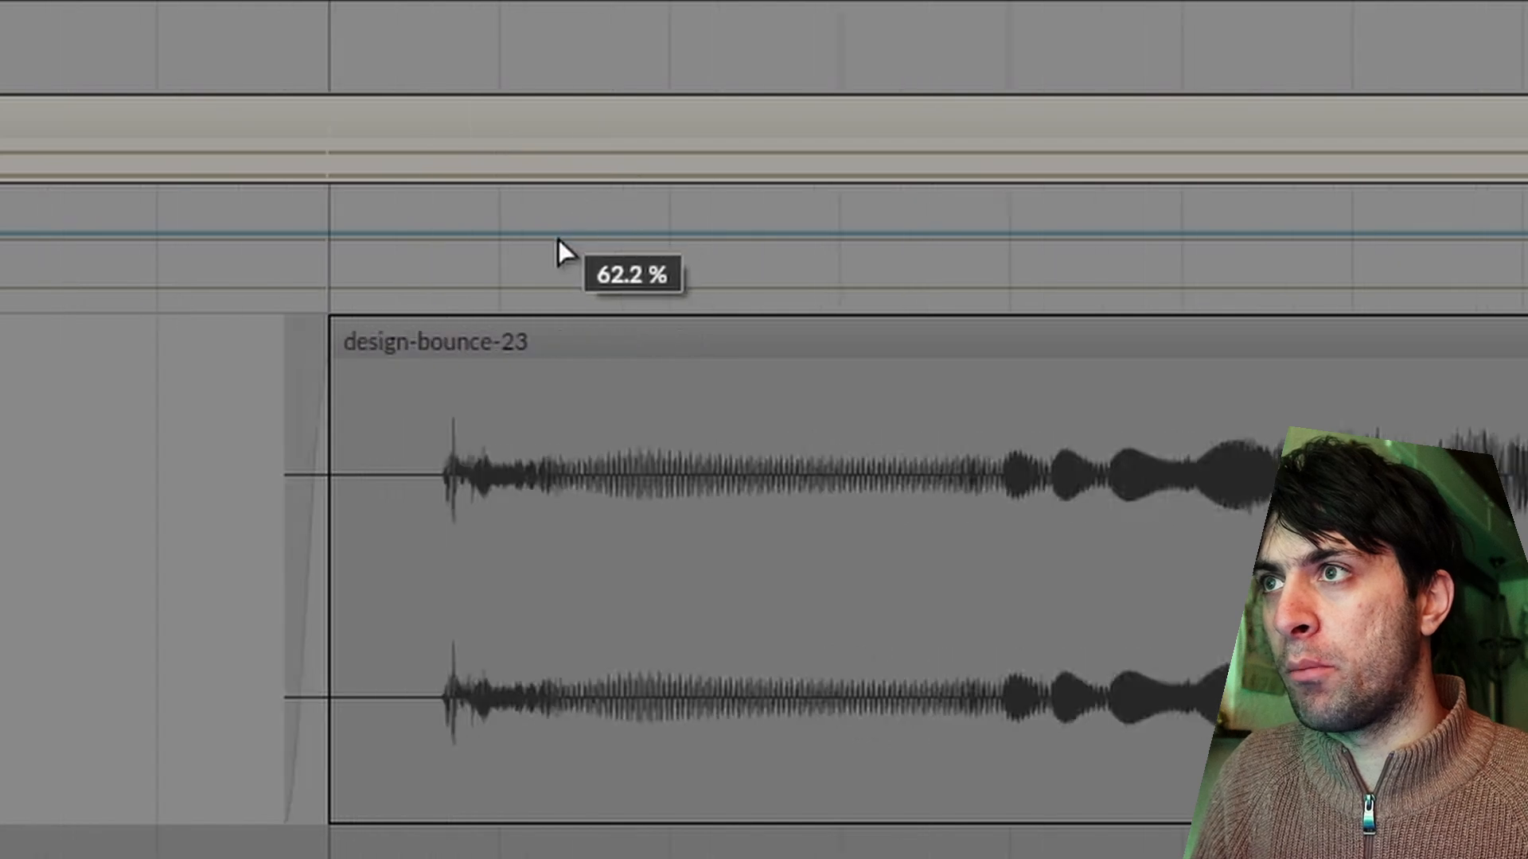
left_click(345, 334)
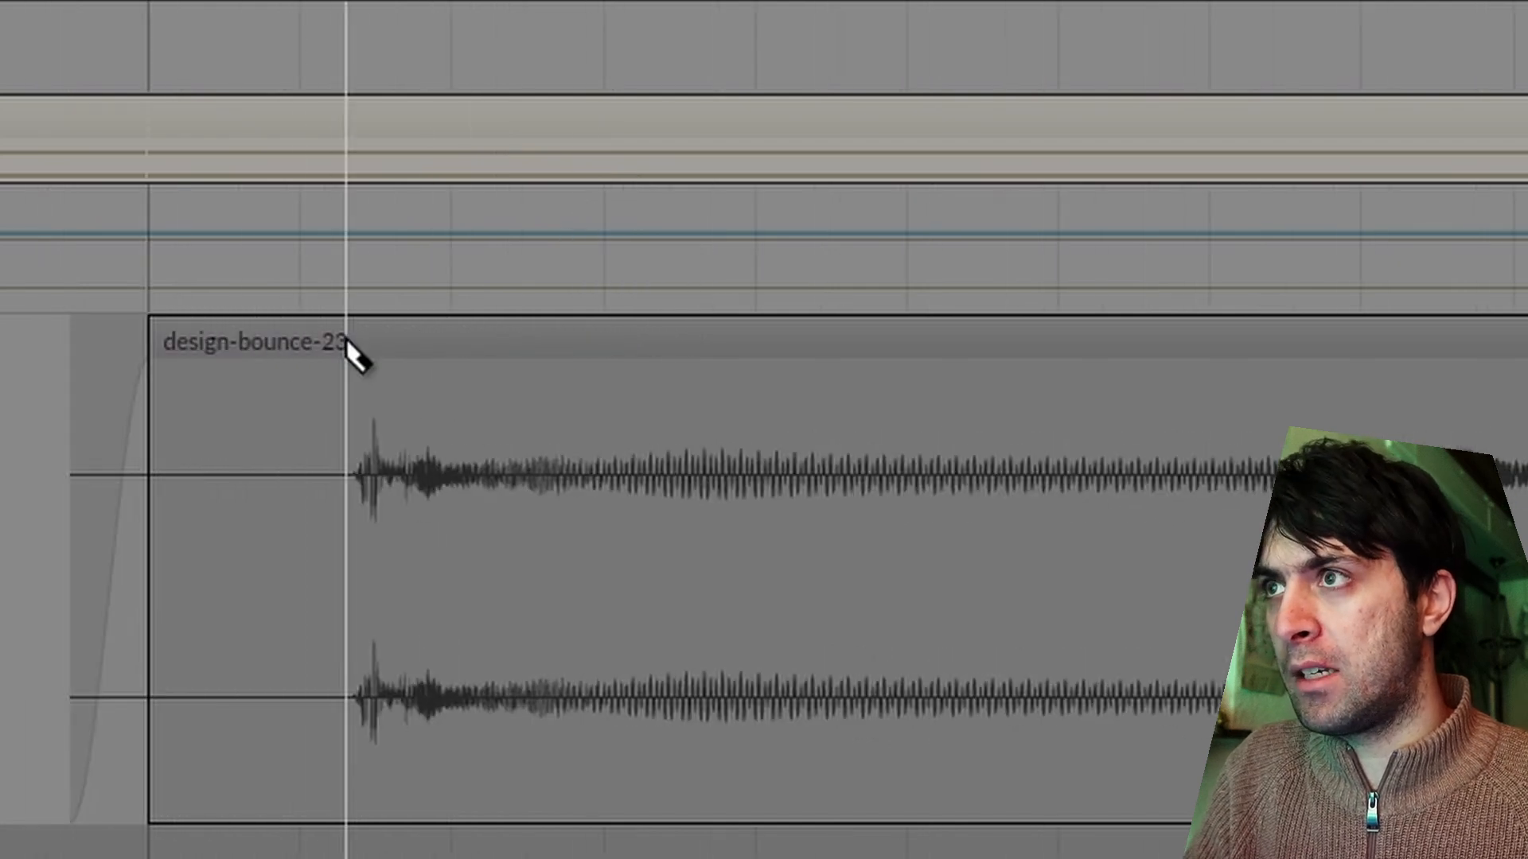
key("ctrl+e")
left_click(1336, 351)
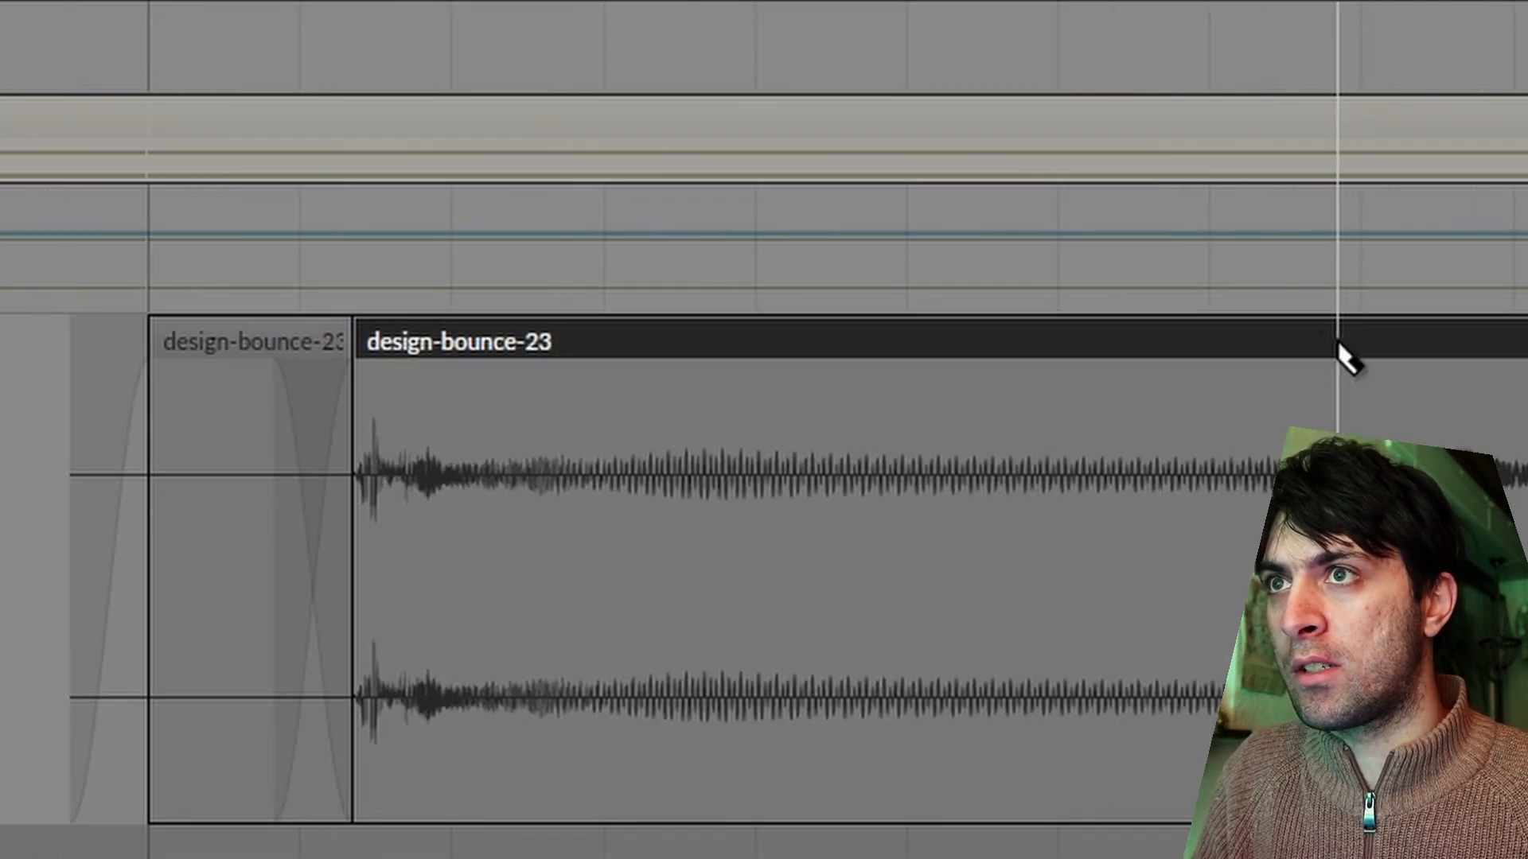
key("ctrl+e")
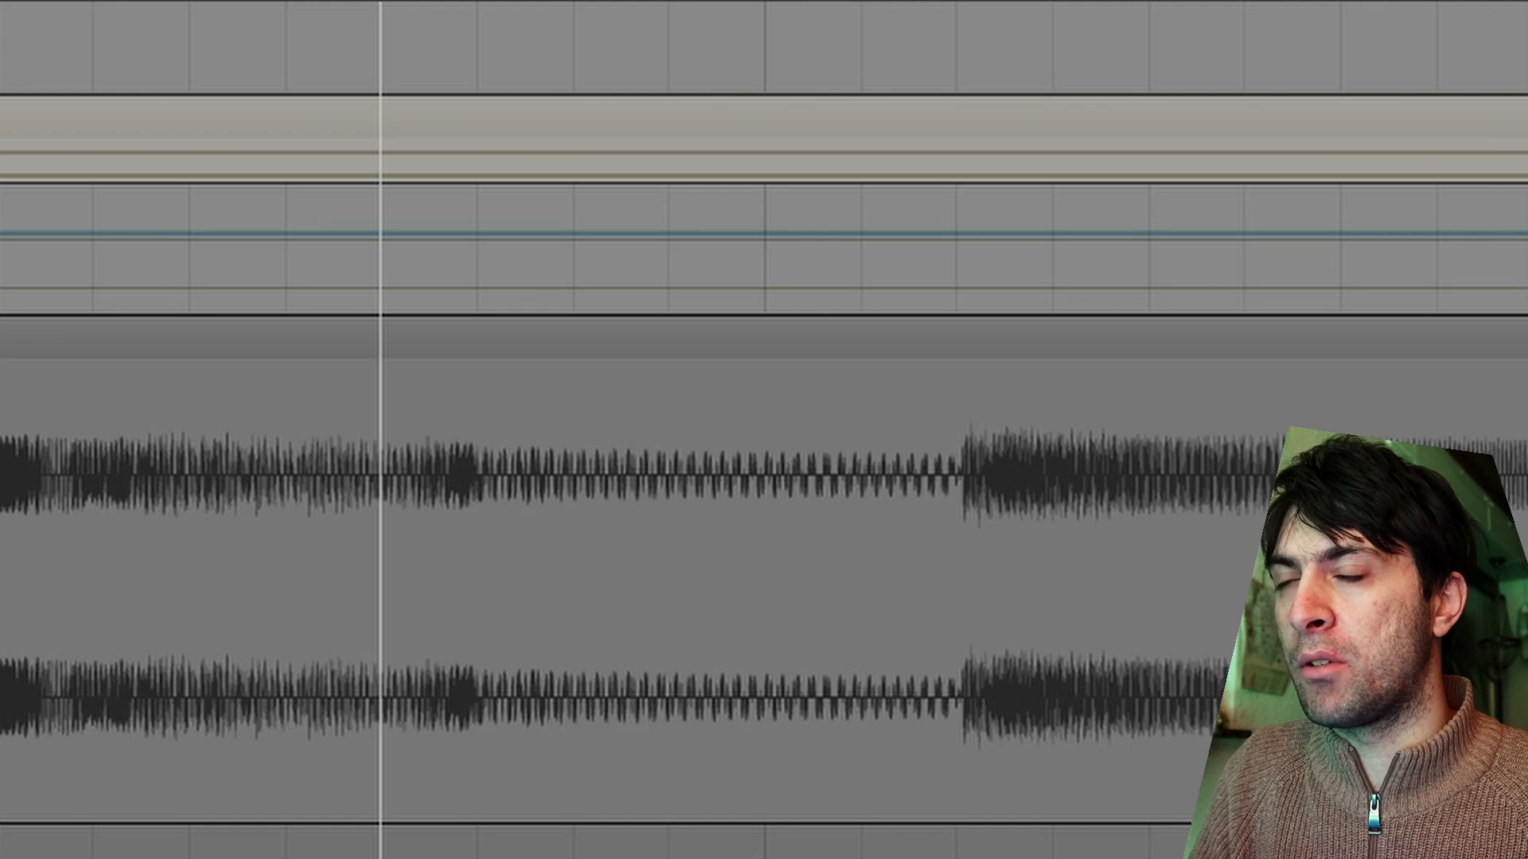
Audition the bounce and split out the sustained section that ends just before the sudden jump in level.
key("space")
key("space")
key("space")
key("space")
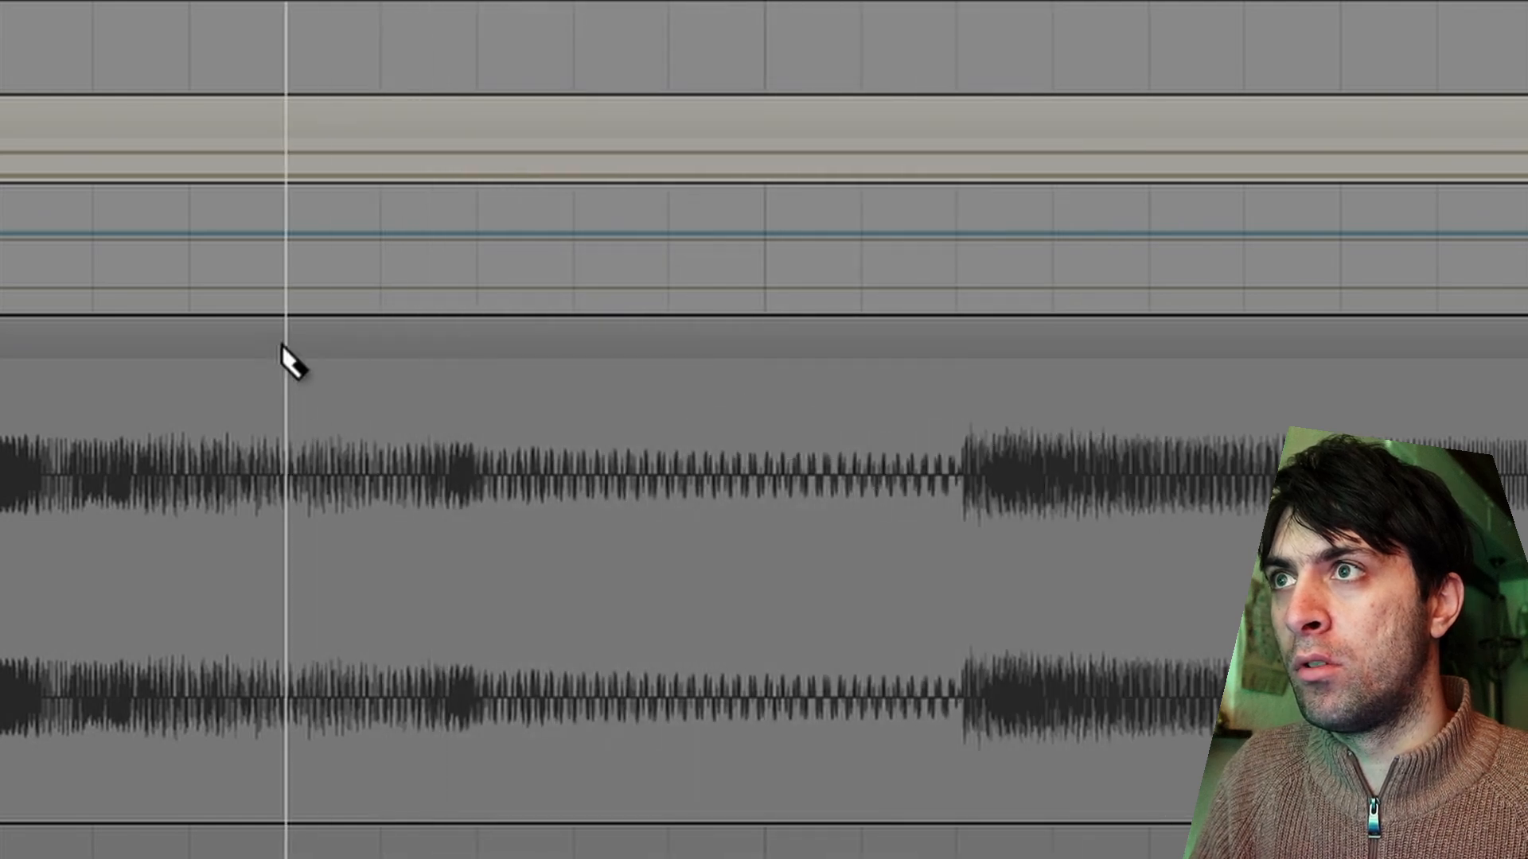
left_click(284, 346)
left_click(952, 353)
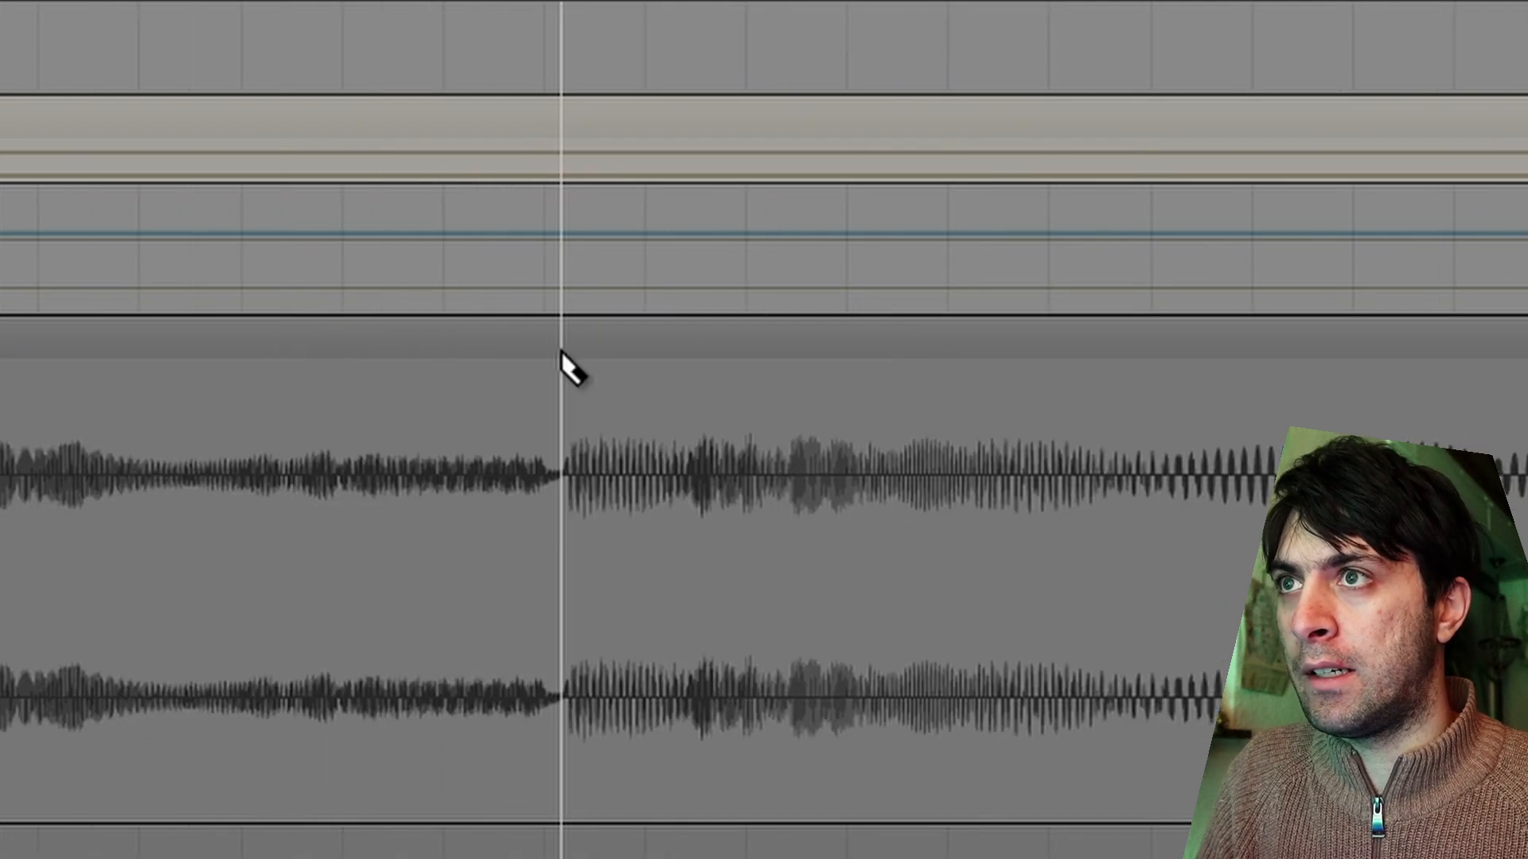
Split the clip at the next strong onset and delete the section before it.
left_click(570, 350, "shift")
scroll(570, 350, "down", 4)
key("1")
left_click(465, 325)
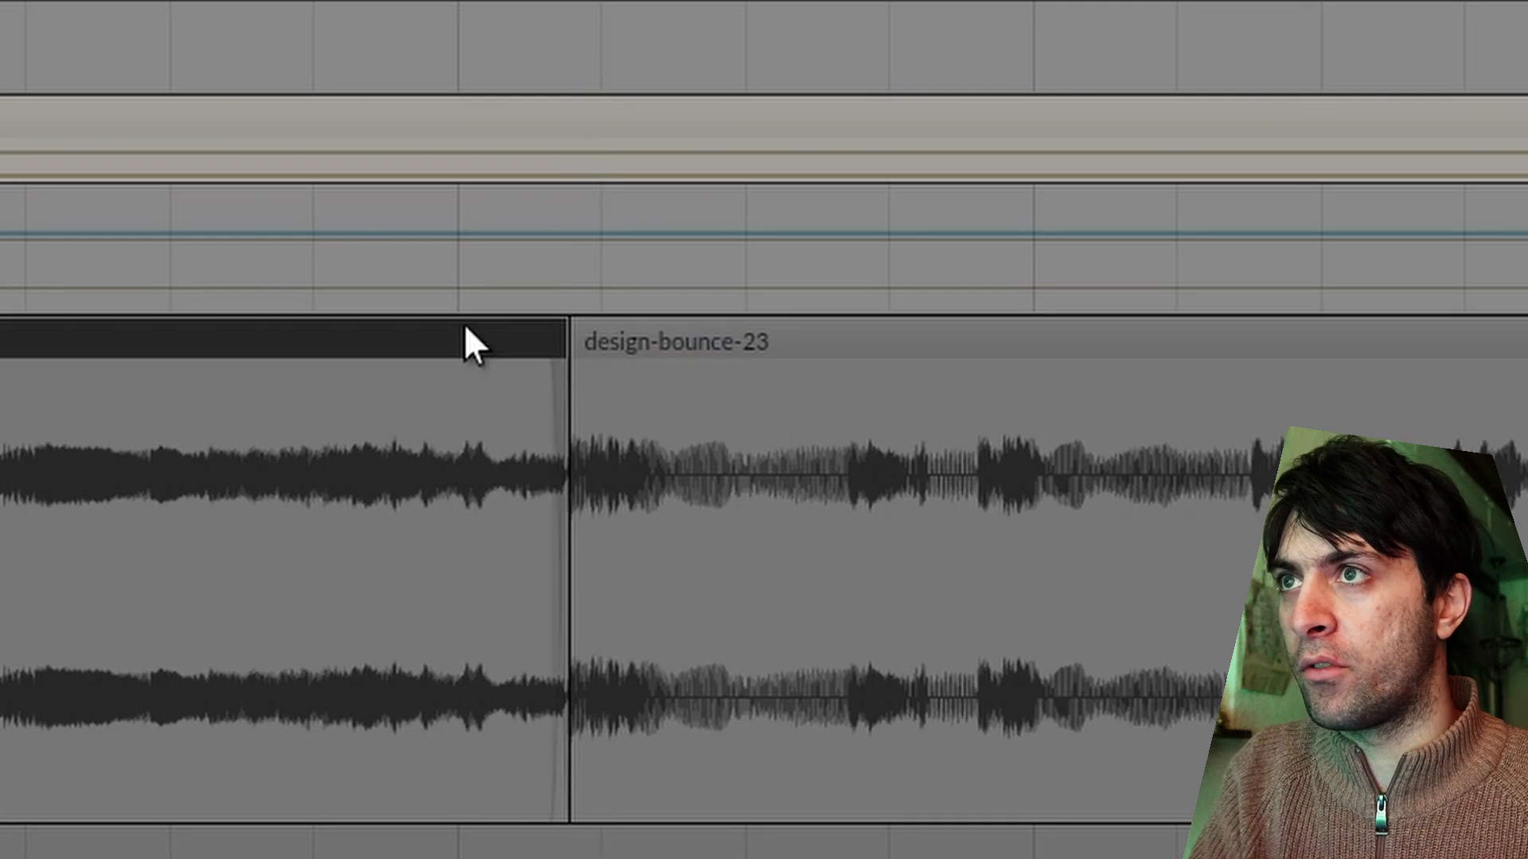
key("Delete")
Delete the unused final section of the bounced clip, keeping only the separated slices.
left_click(458, 1)
scroll(613, 209, "right", 5)
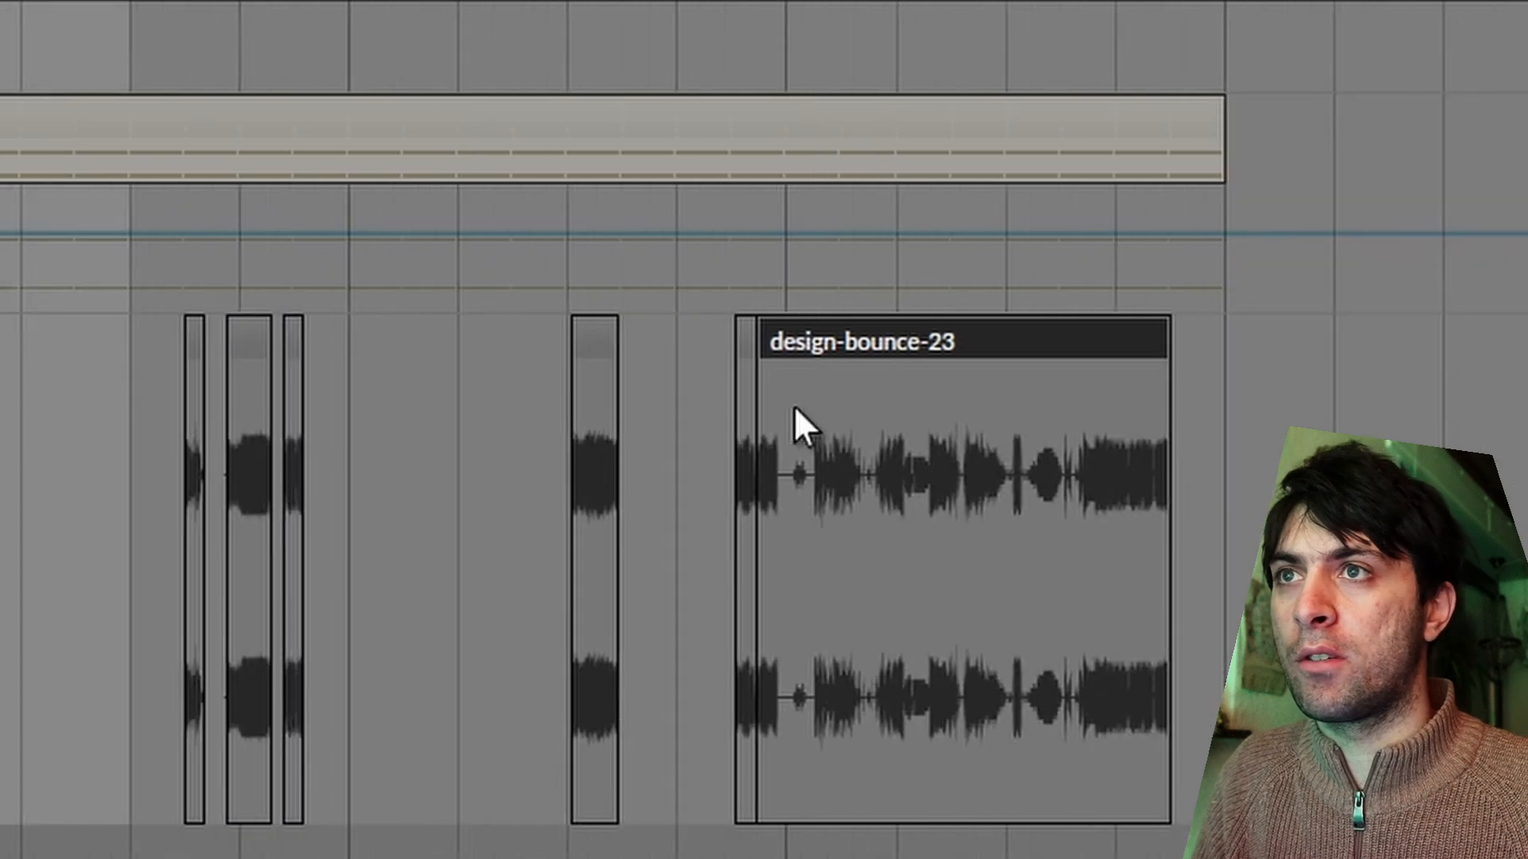
key("Delete")
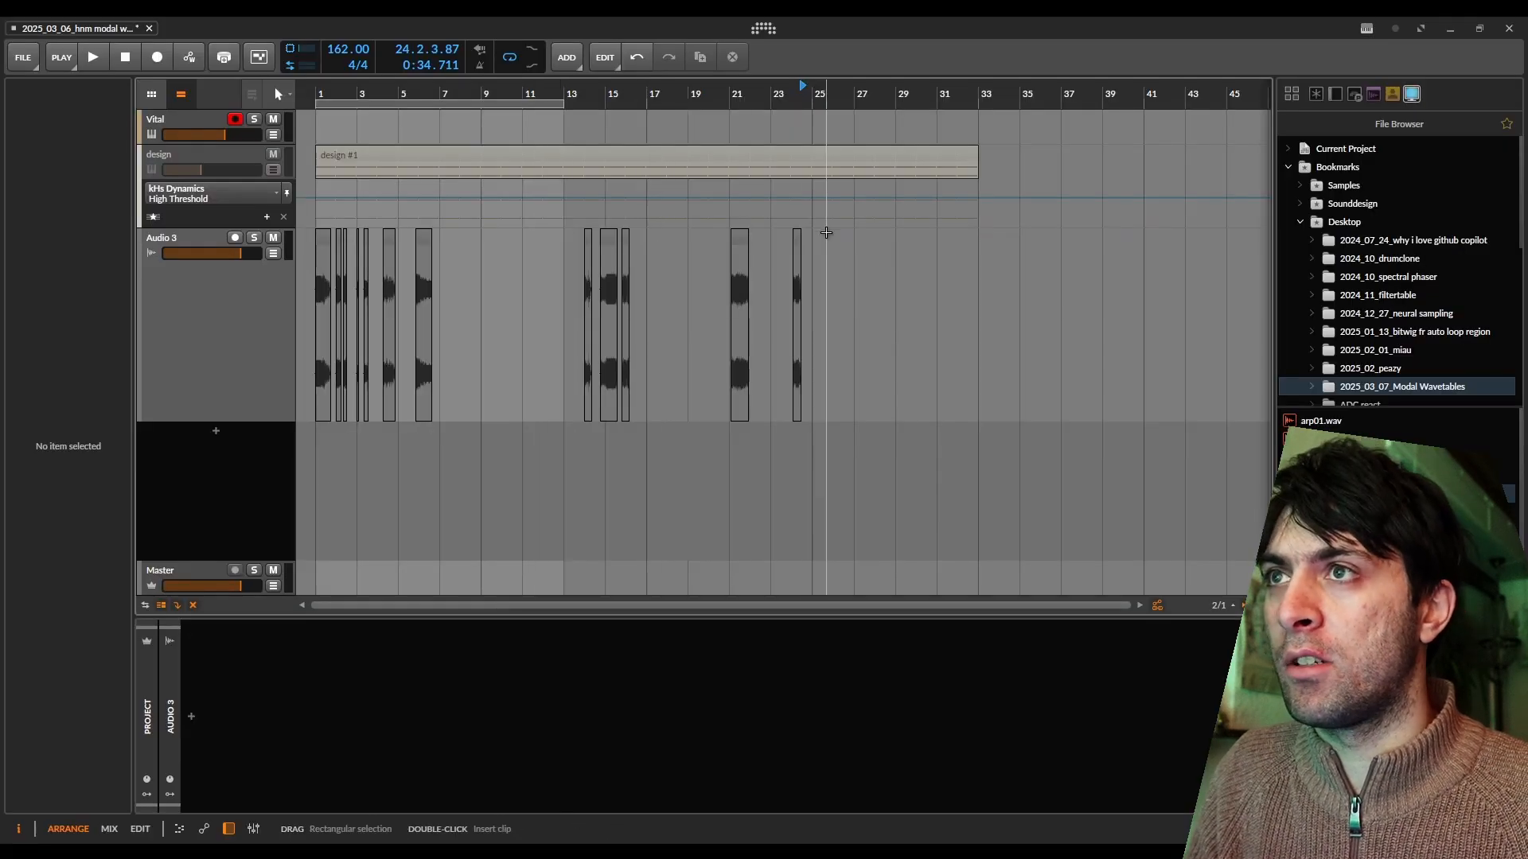
Select the later slices and move them earlier to close the gaps after the first group.
left_click_drag(826, 235, 446, 240)
left_click_drag(688, 235, 406, 235)
scroll(339, 251, "up", 4)
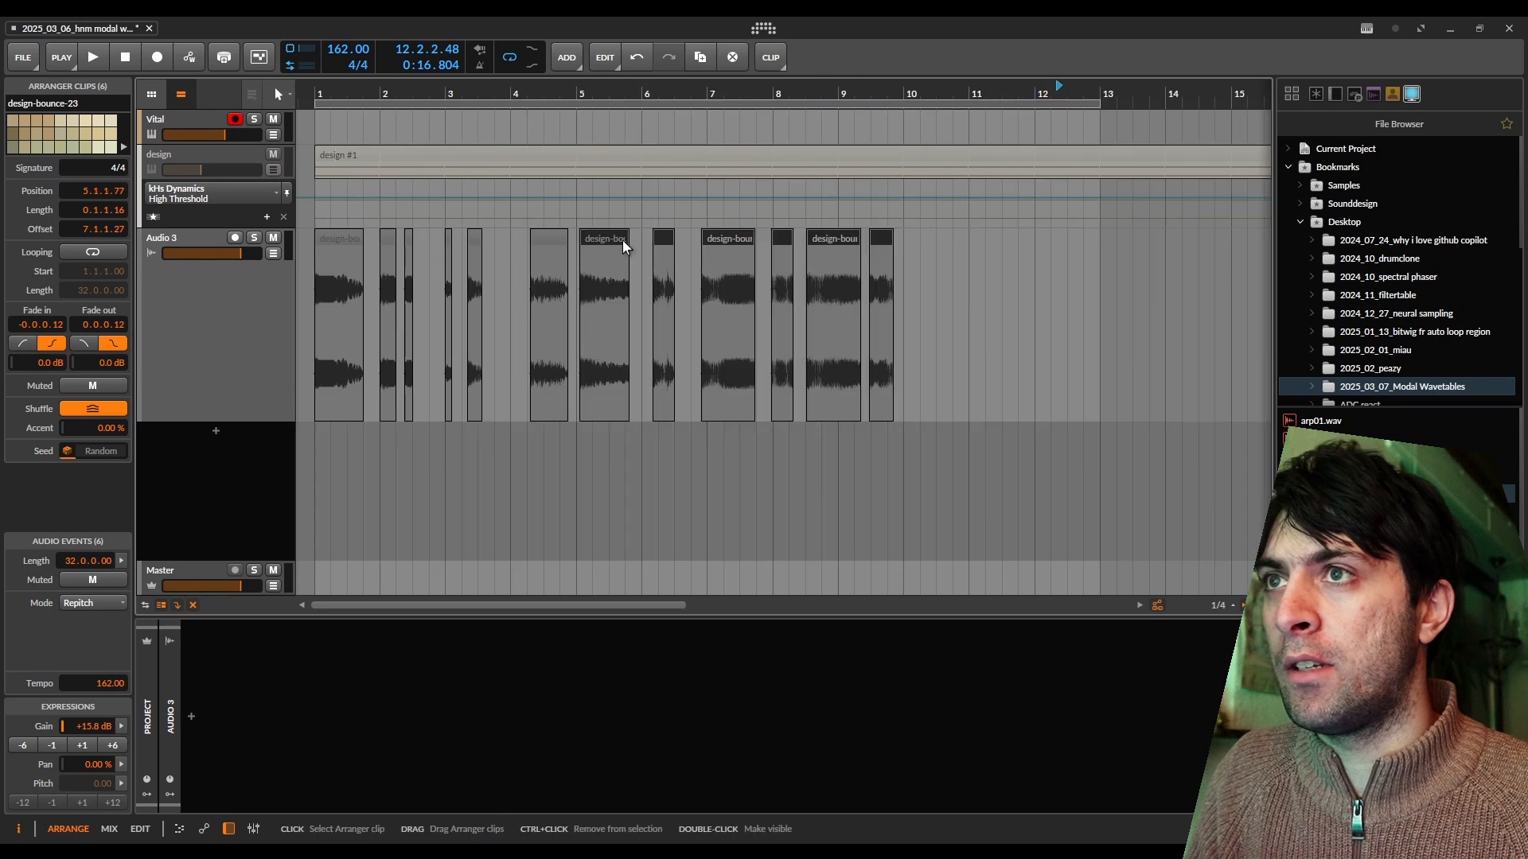
Select all twelve slices, reset their fade-ins and fade-outs to zero, and check the slice edges up close.
left_click_drag(899, 230, 342, 233)
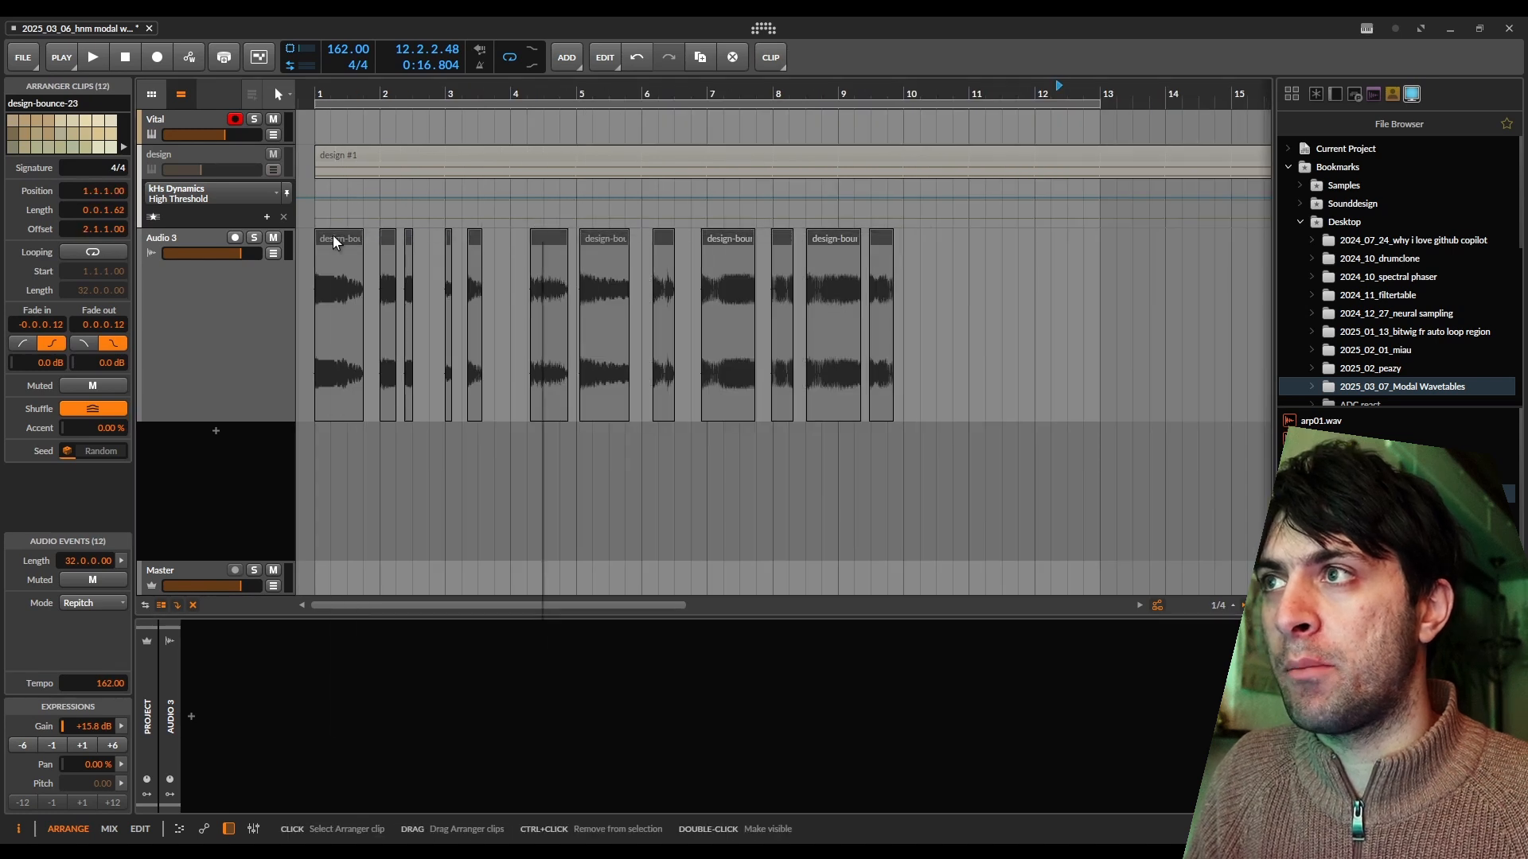
right_click(334, 235)
left_click(374, 611)
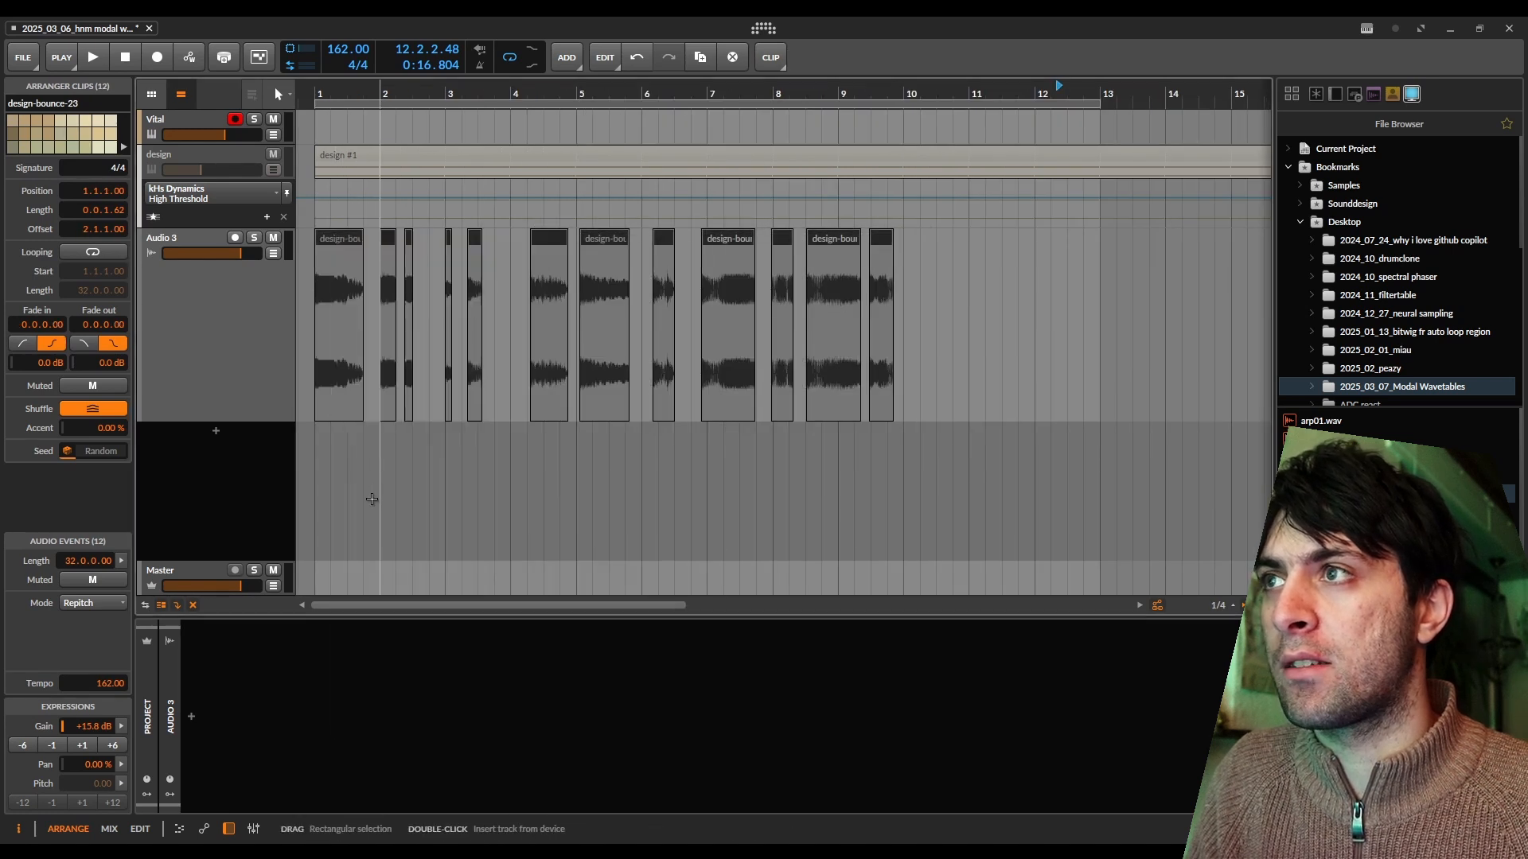
scroll(342, 255, "up", 5)
scroll(478, 250, "up", 6)
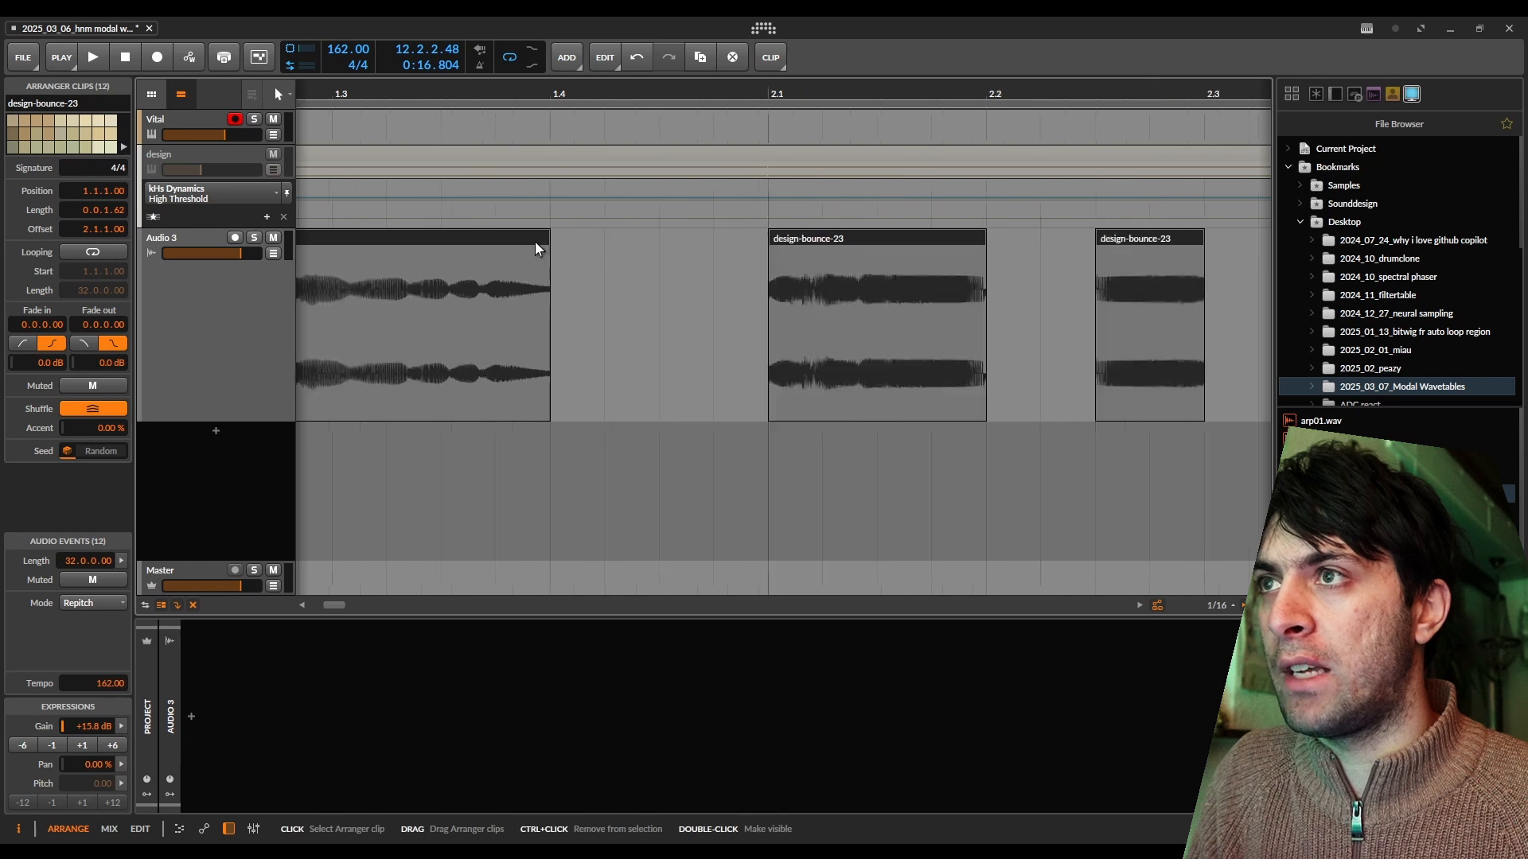
scroll(712, 257, "down", 10)
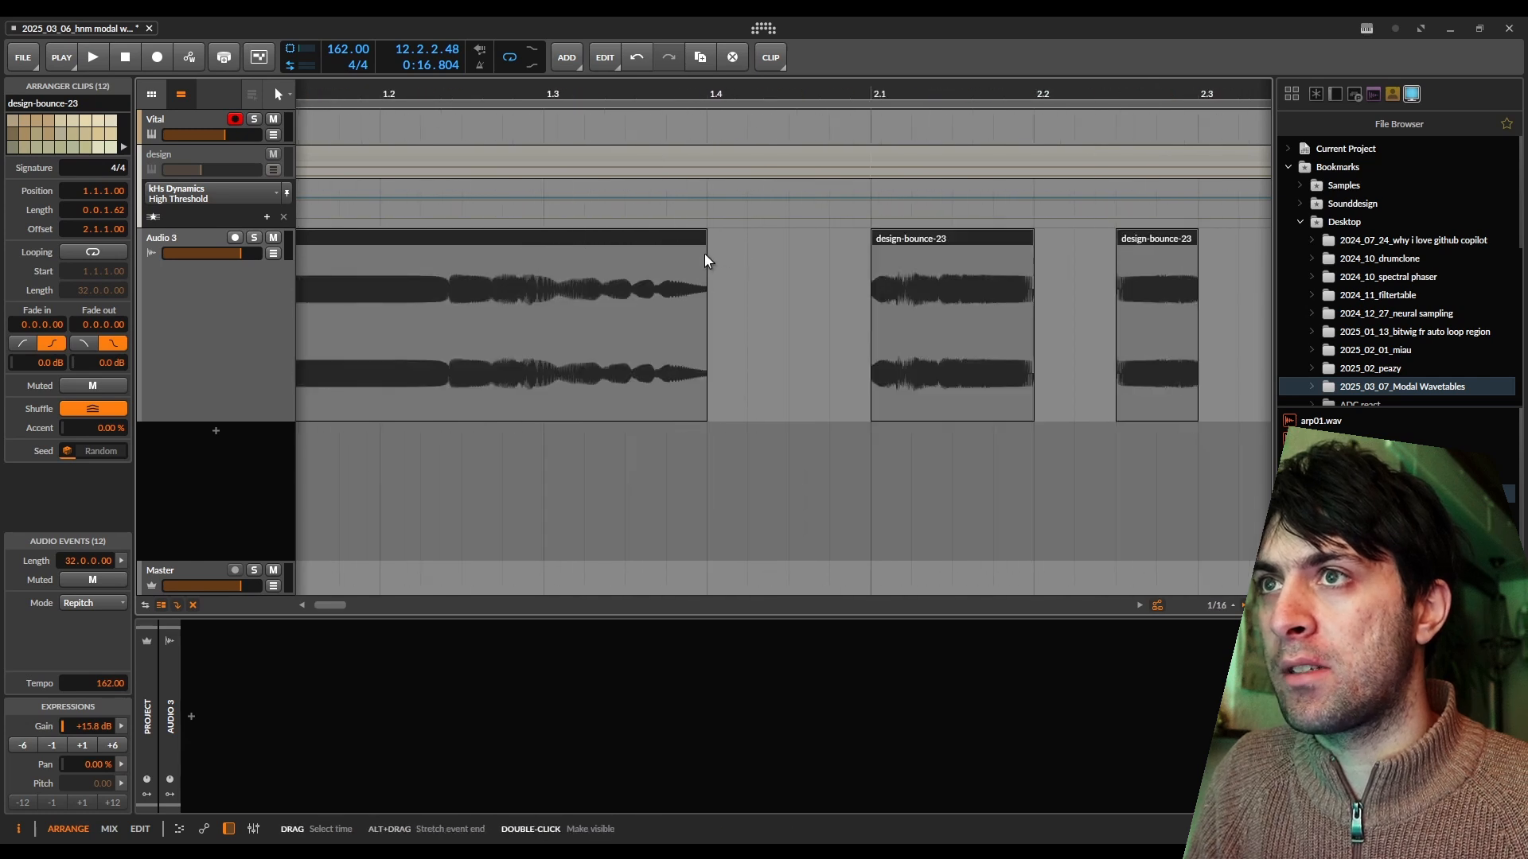
Normalize the audio level of the slices on the bounced track.
left_click_drag(354, 247, 366, 159)
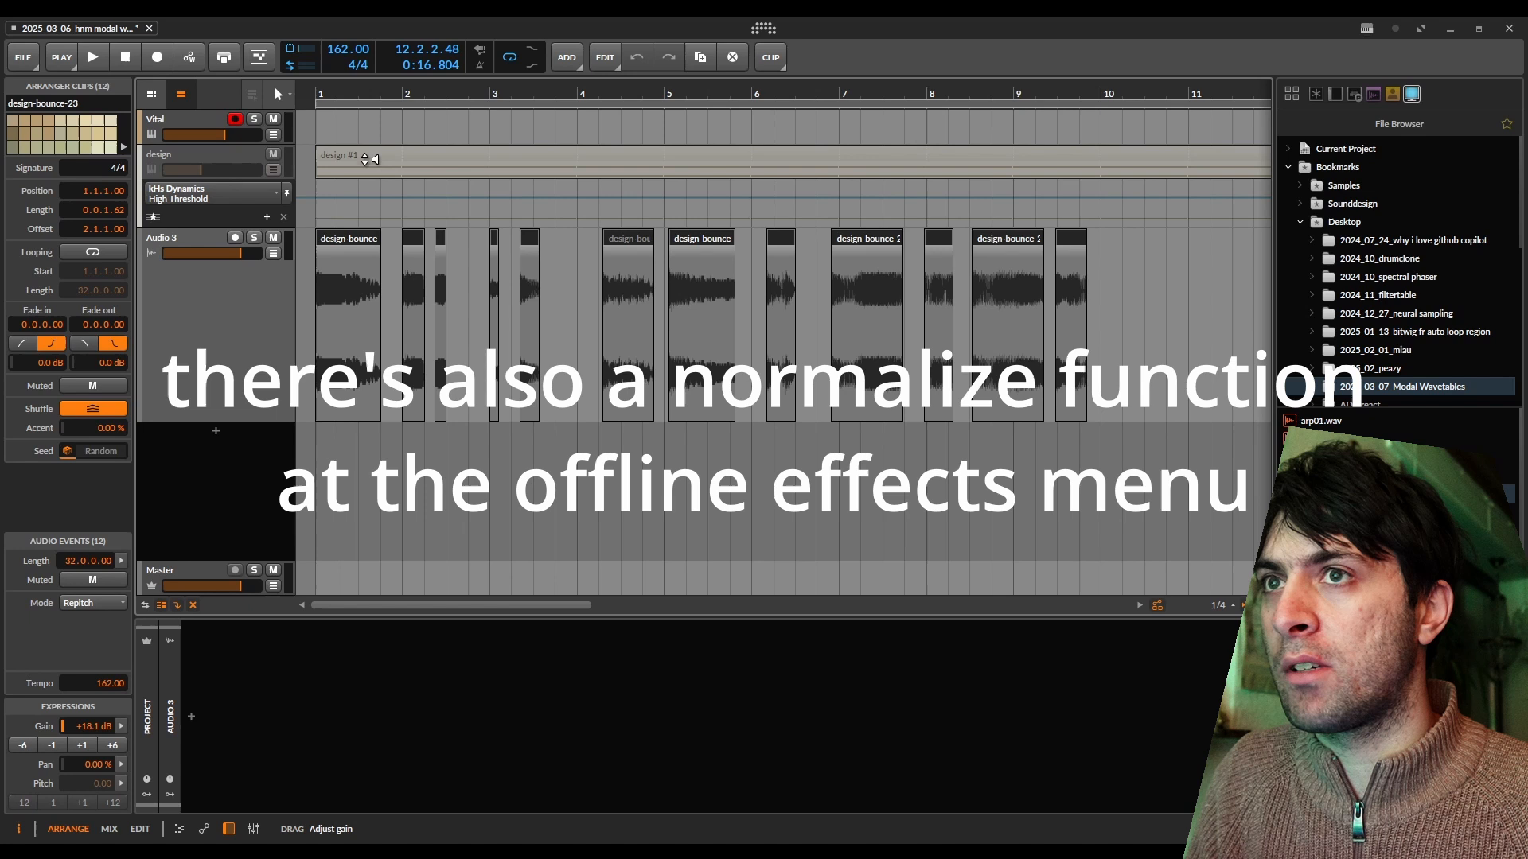
right_click(331, 246)
left_click(438, 693)
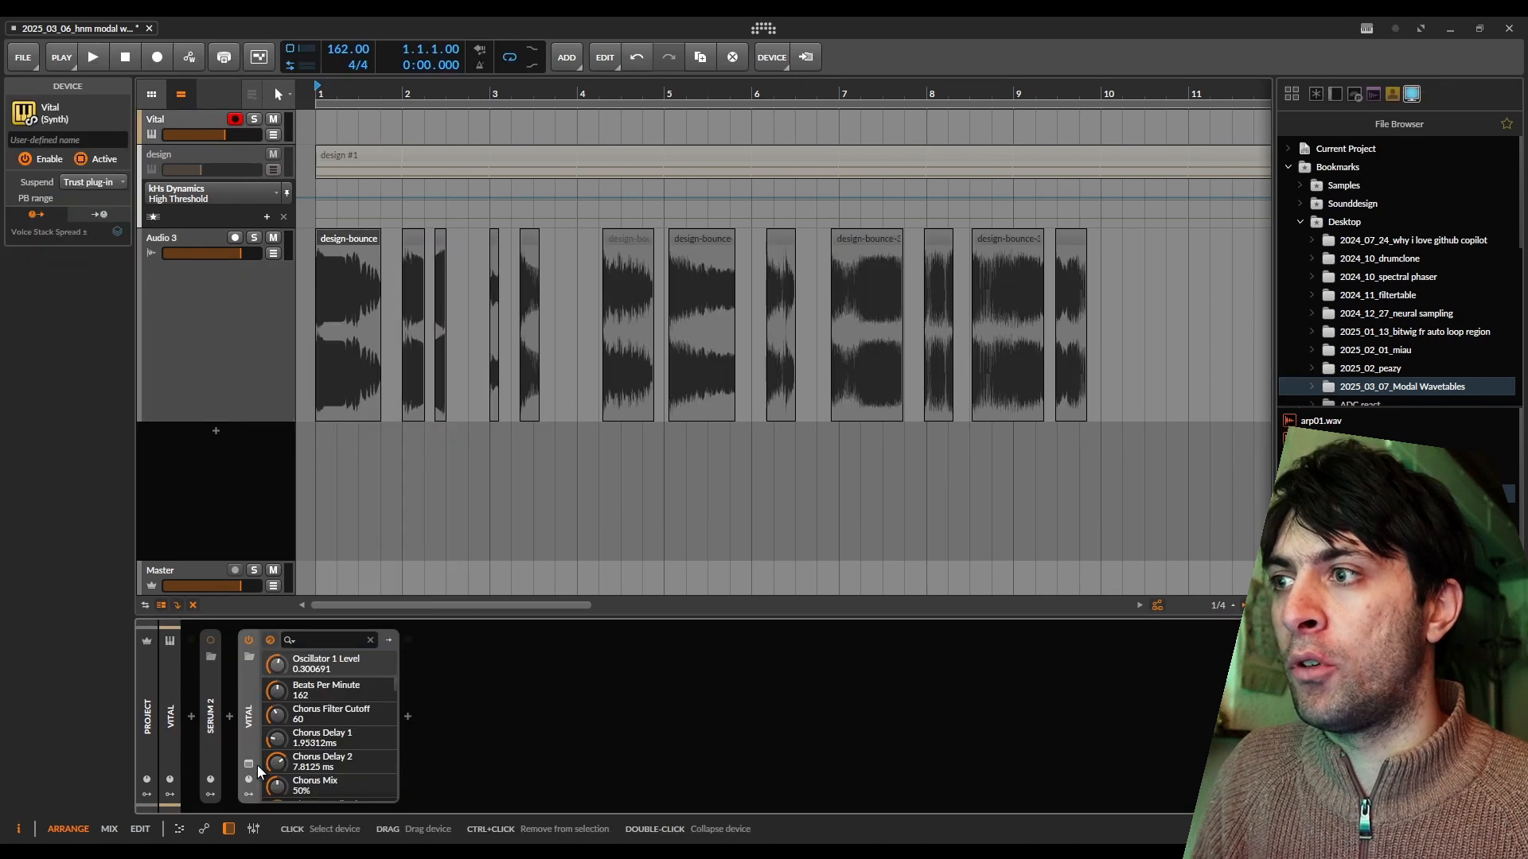
Open Vital's interface, load the first bounced slice into oscillator 1 as a wavetable, and briefly run playback.
left_click(250, 766)
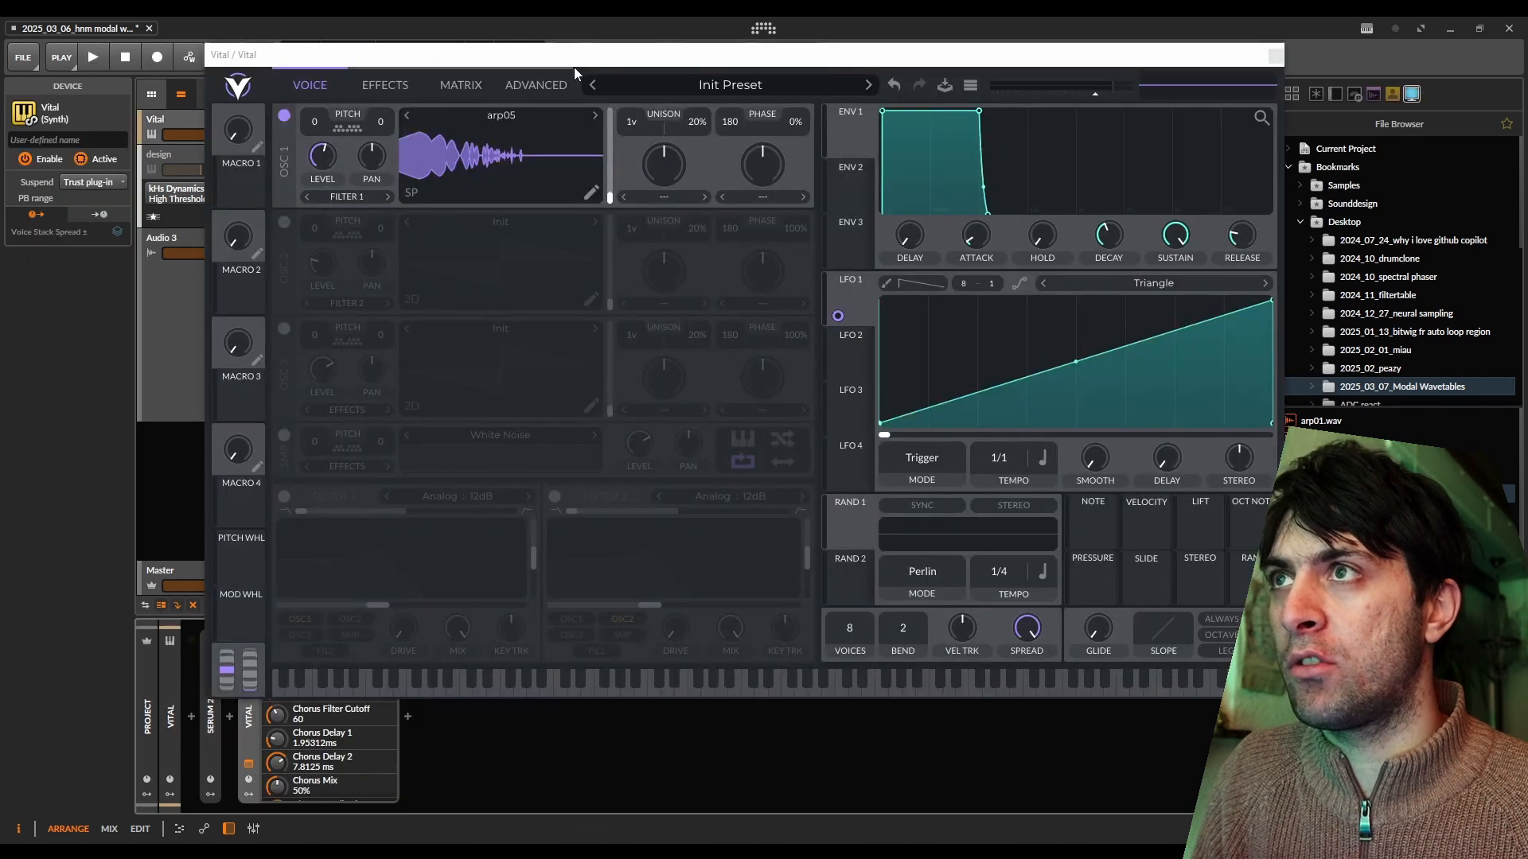
left_click_drag(574, 67, 1024, 69)
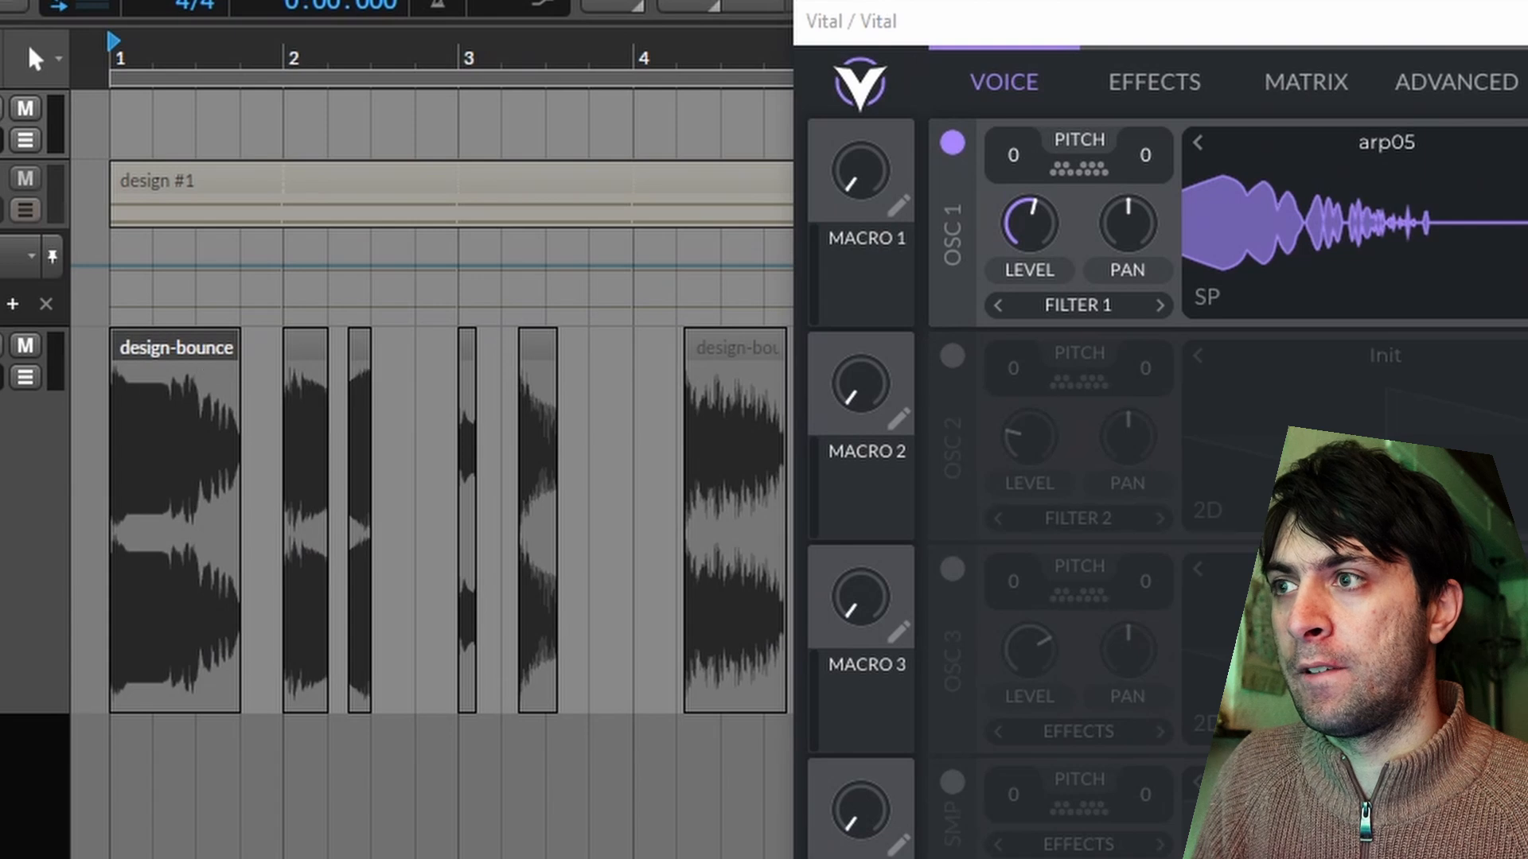
left_click_drag(175, 347, 1362, 211)
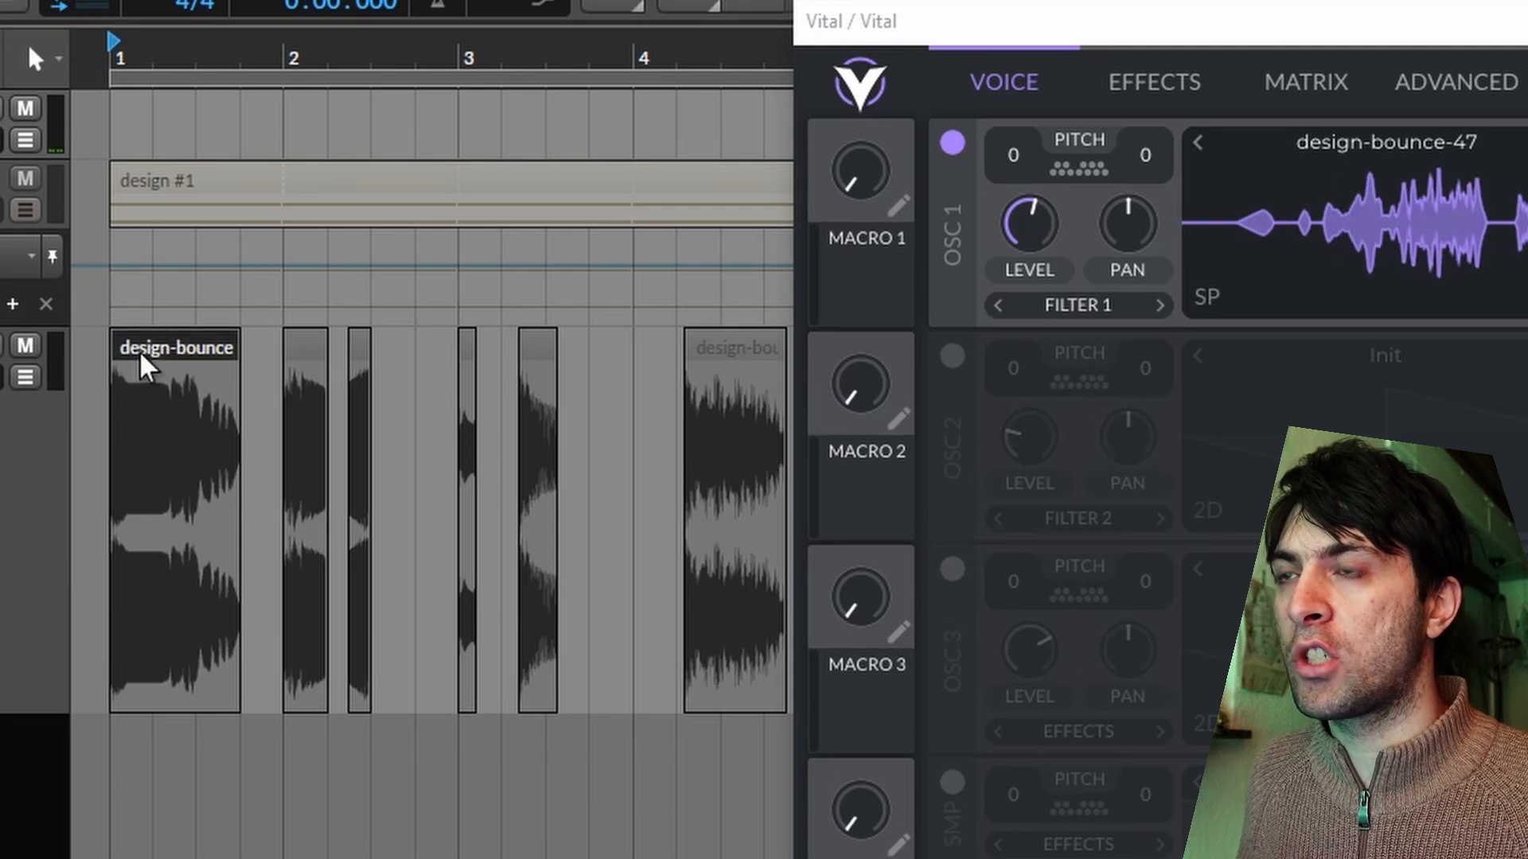
key("space")
key("space")
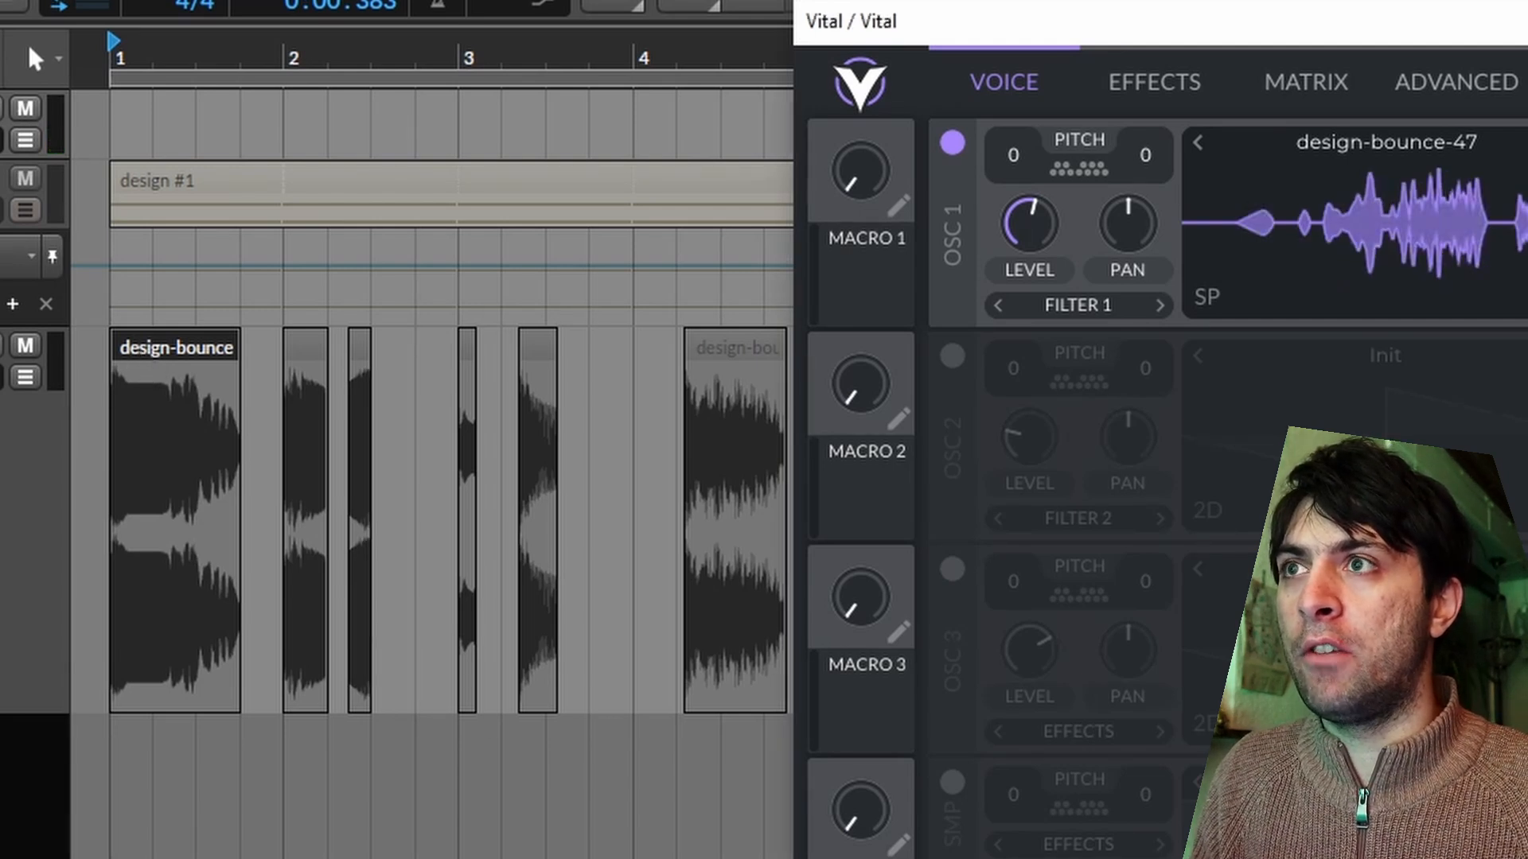
left_click_drag(1523, 31, 1047, 35)
right_click(891, 163)
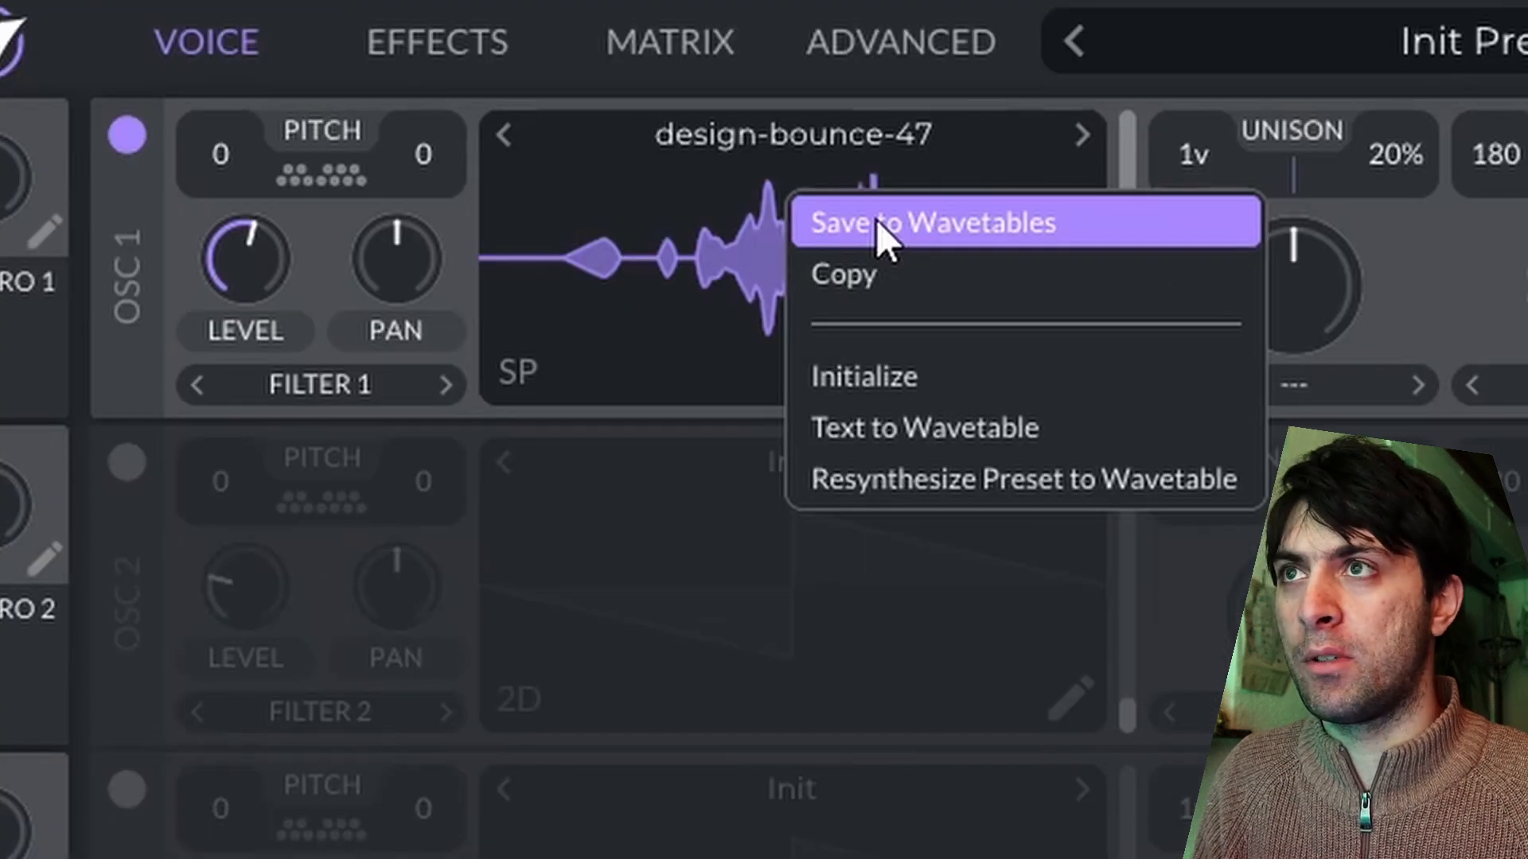
left_click(876, 220)
left_click(454, 501)
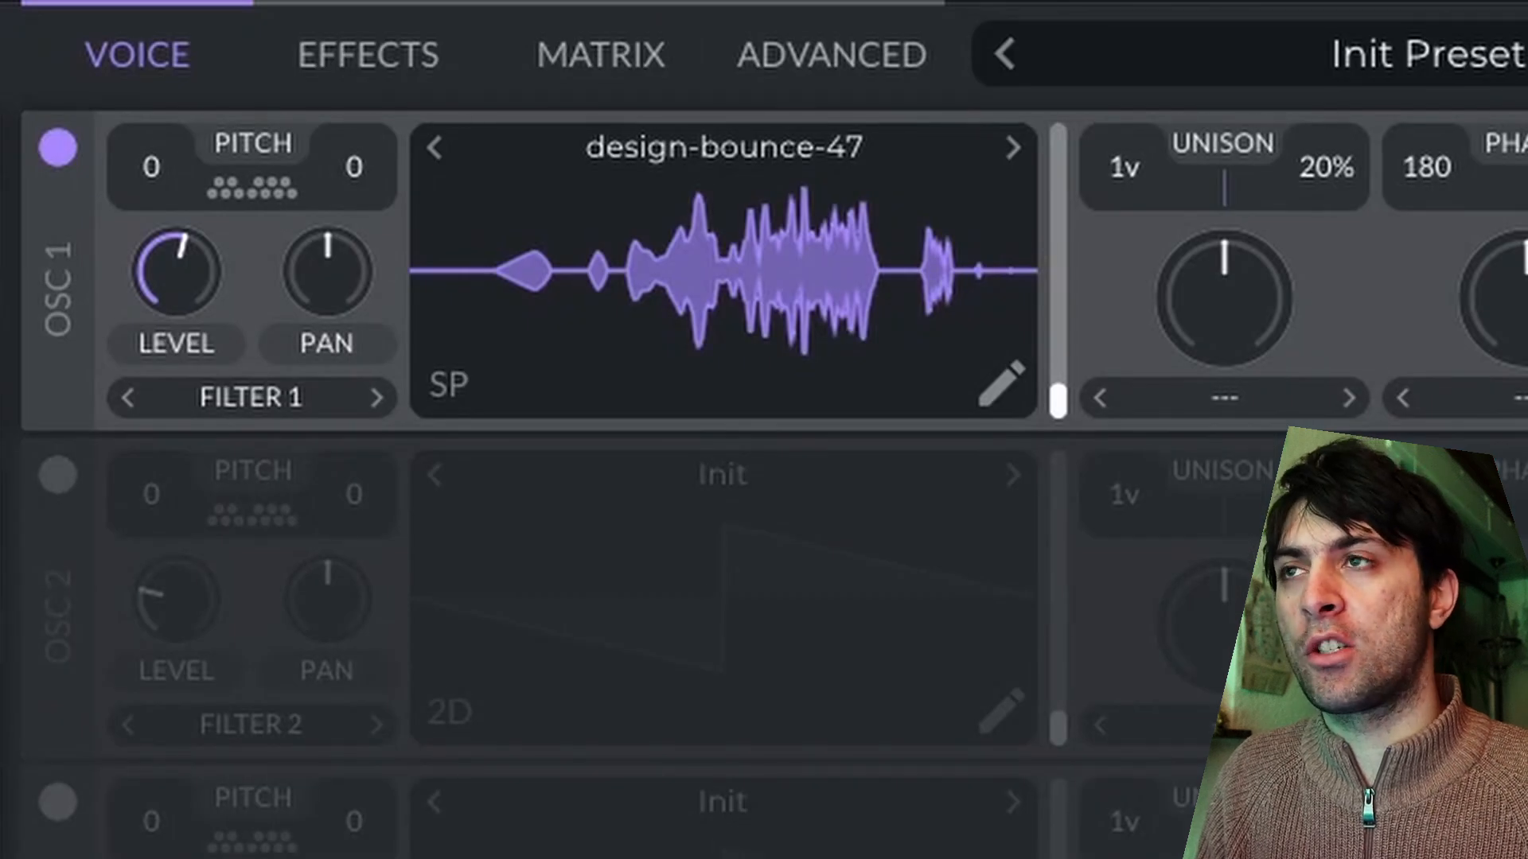
Open oscillator 1's wavetable for editing and export it as a .wav file named fb01 in the 2025_03_07_Modal Wavetables folder.
mouse_move(964, 408)
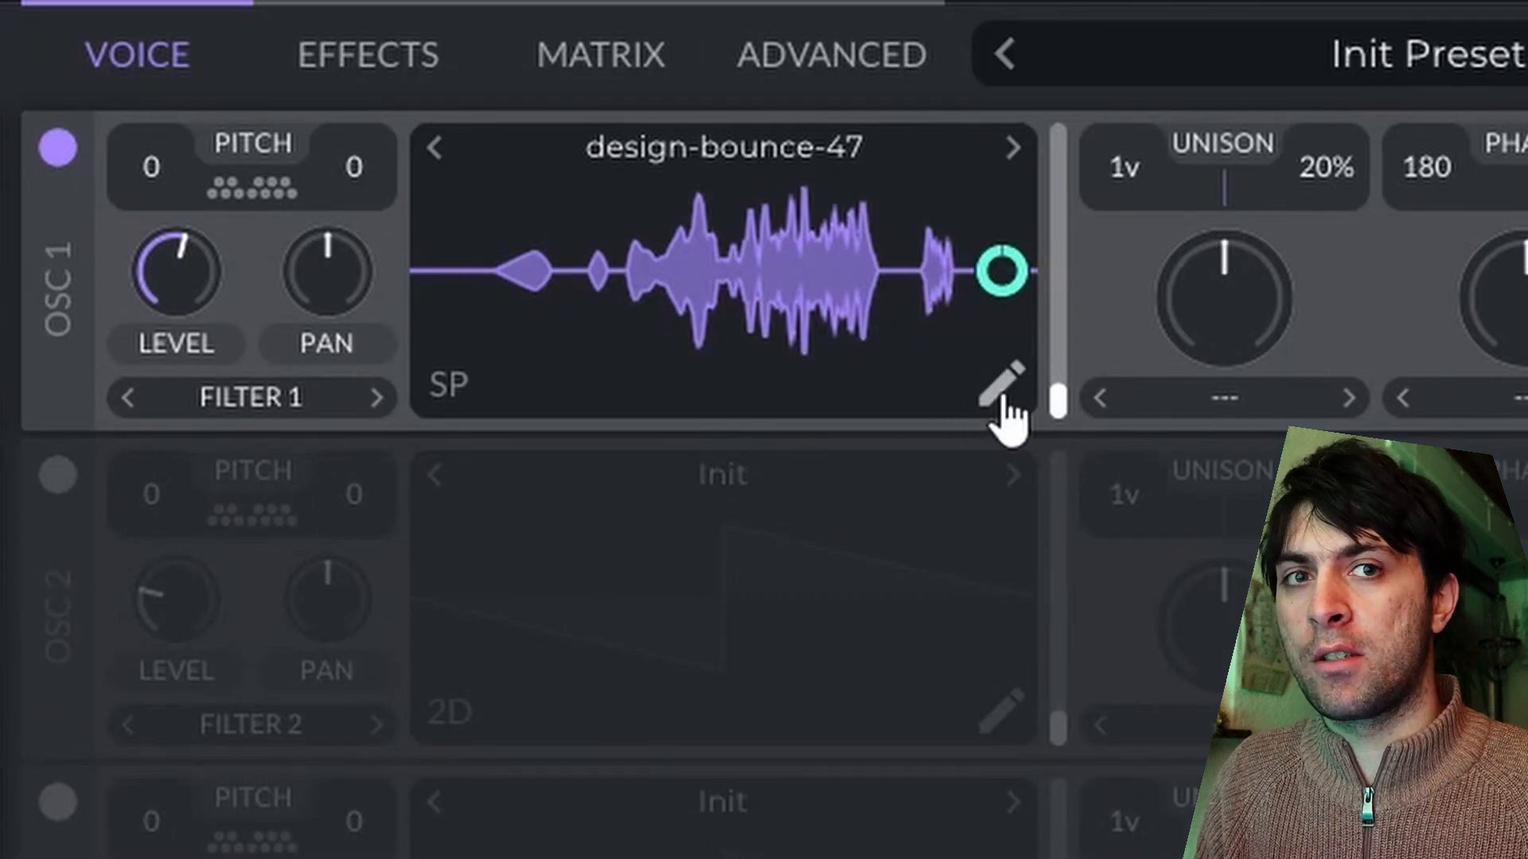
left_click(1001, 388)
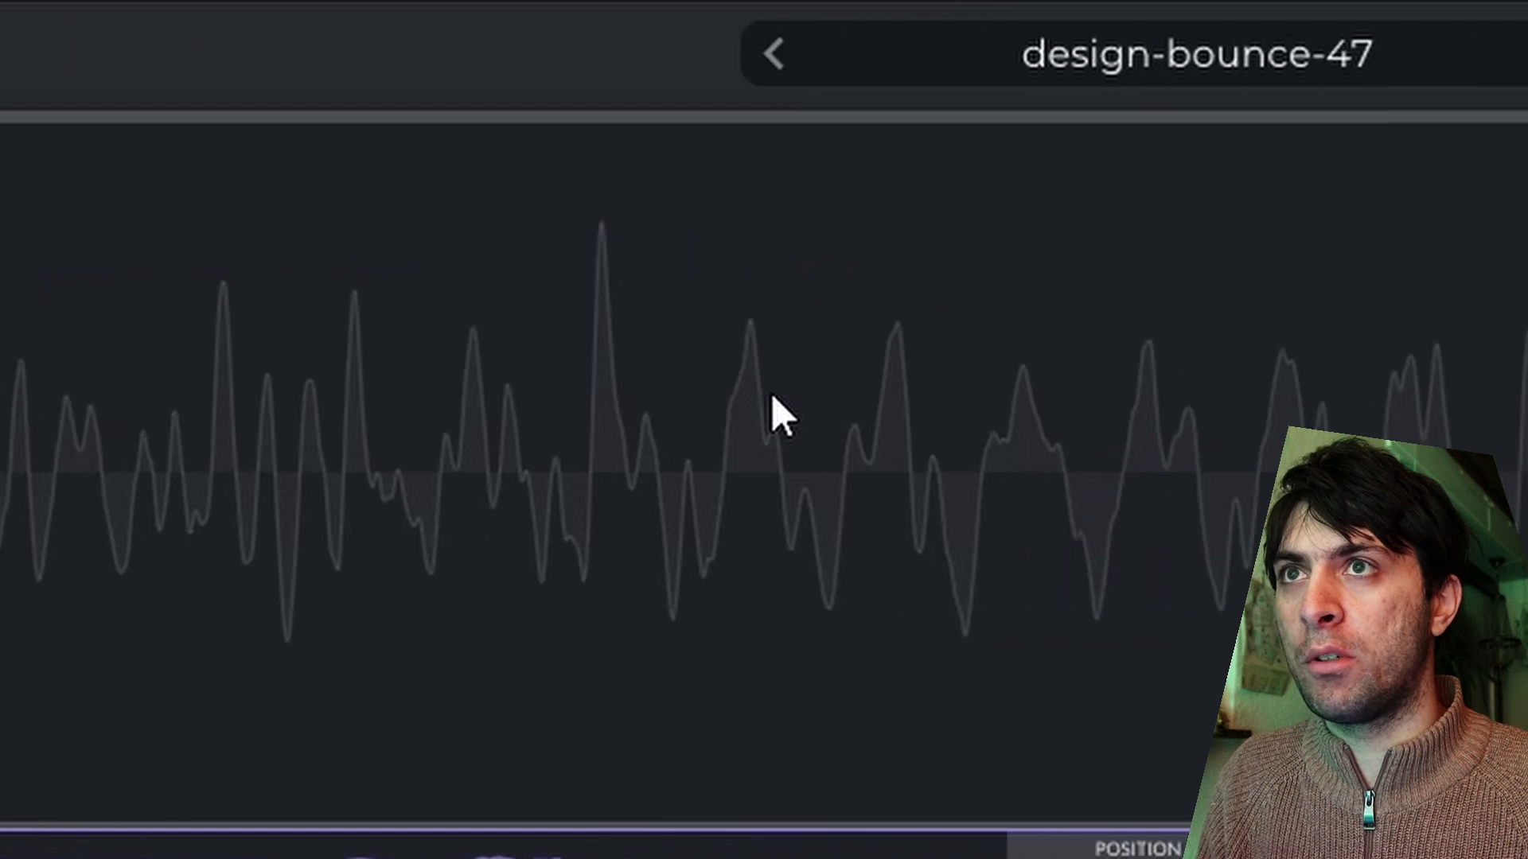
left_click(824, 56)
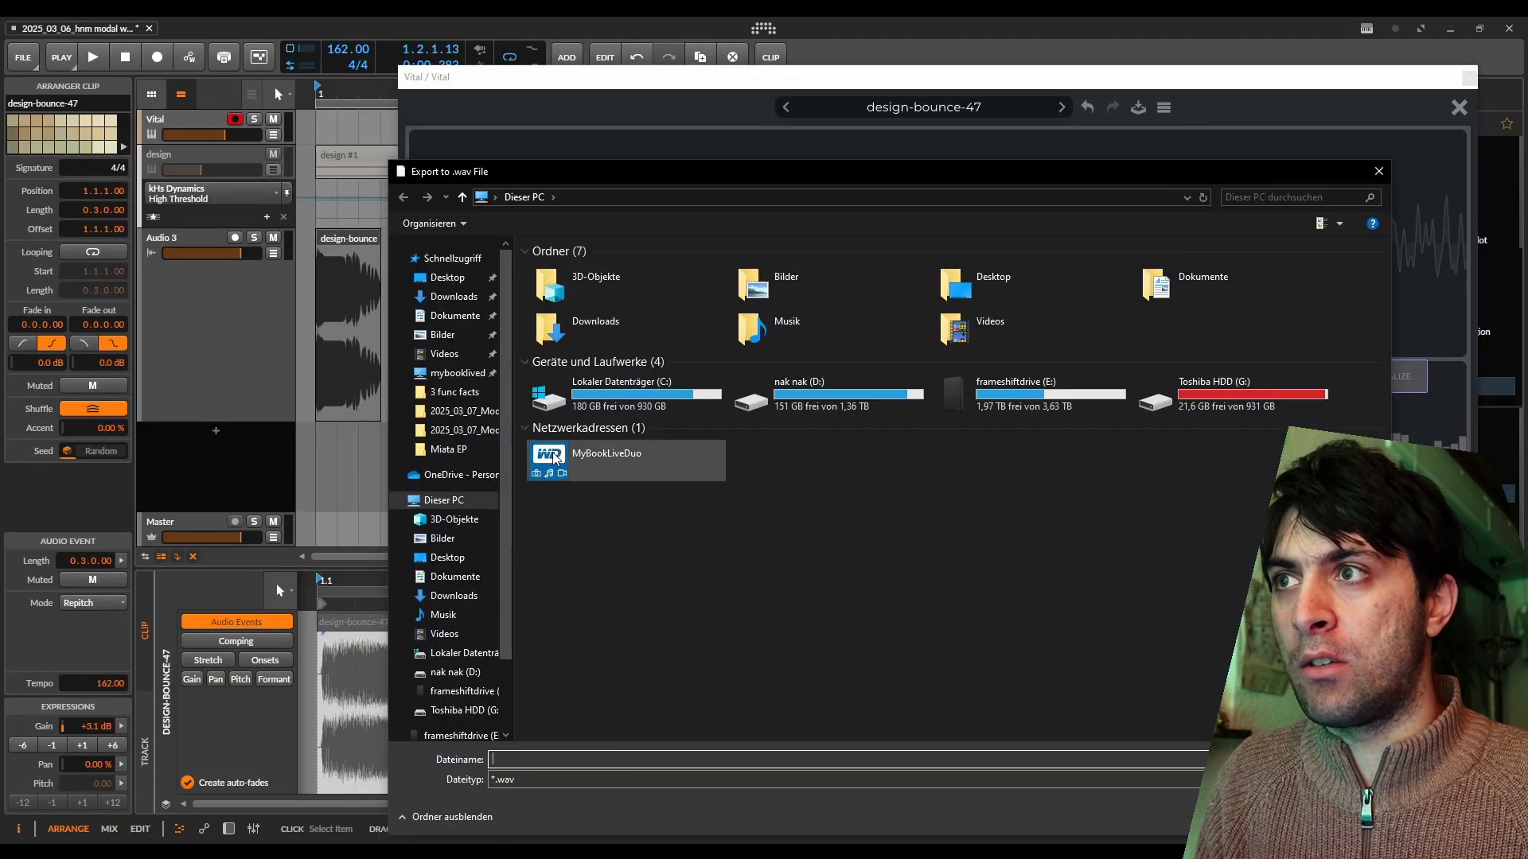
left_click(456, 414)
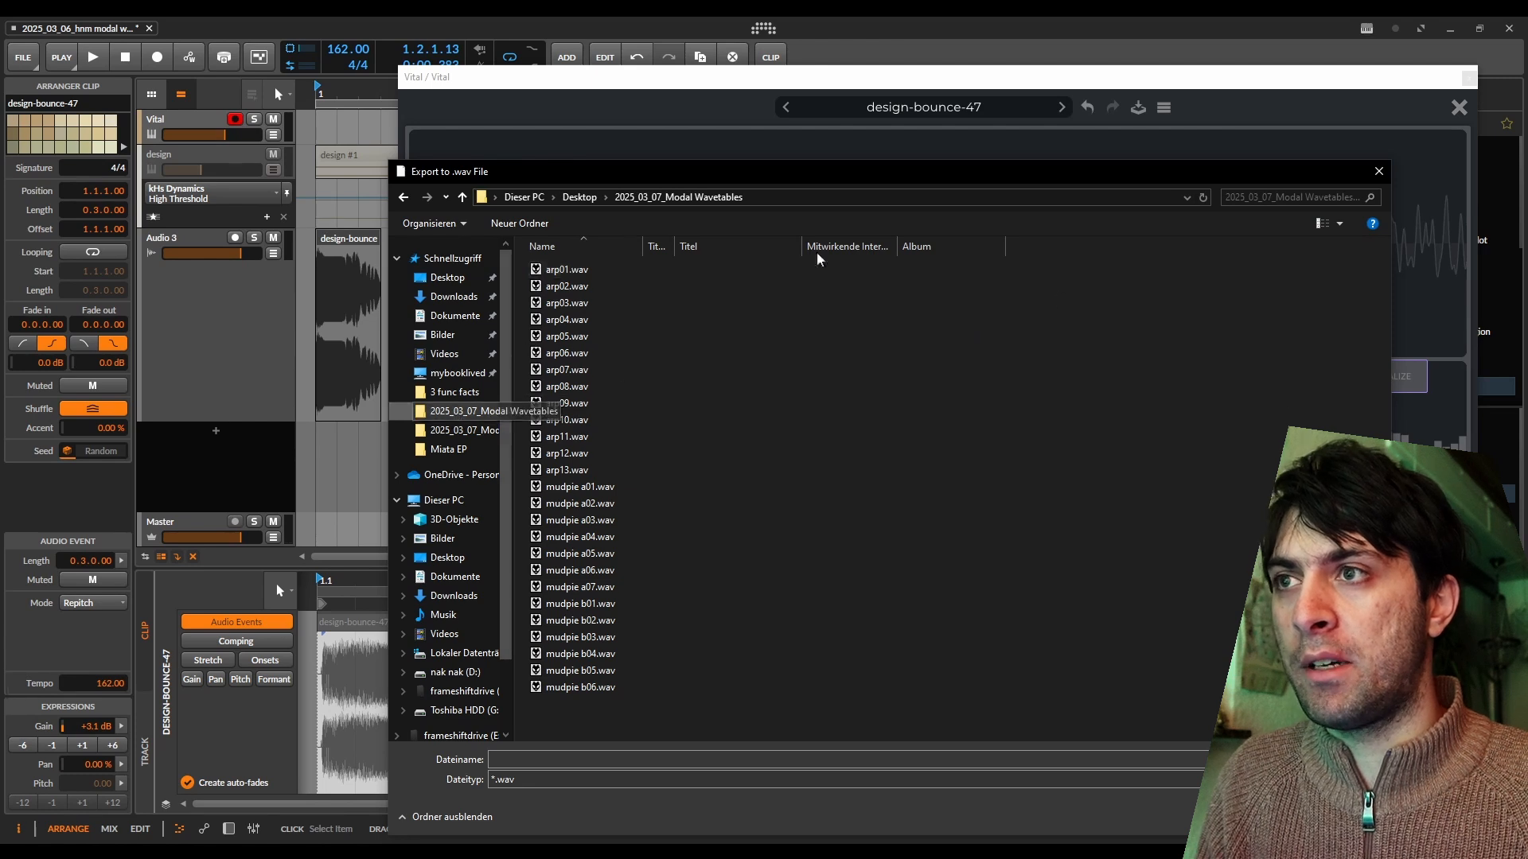
left_click(683, 762)
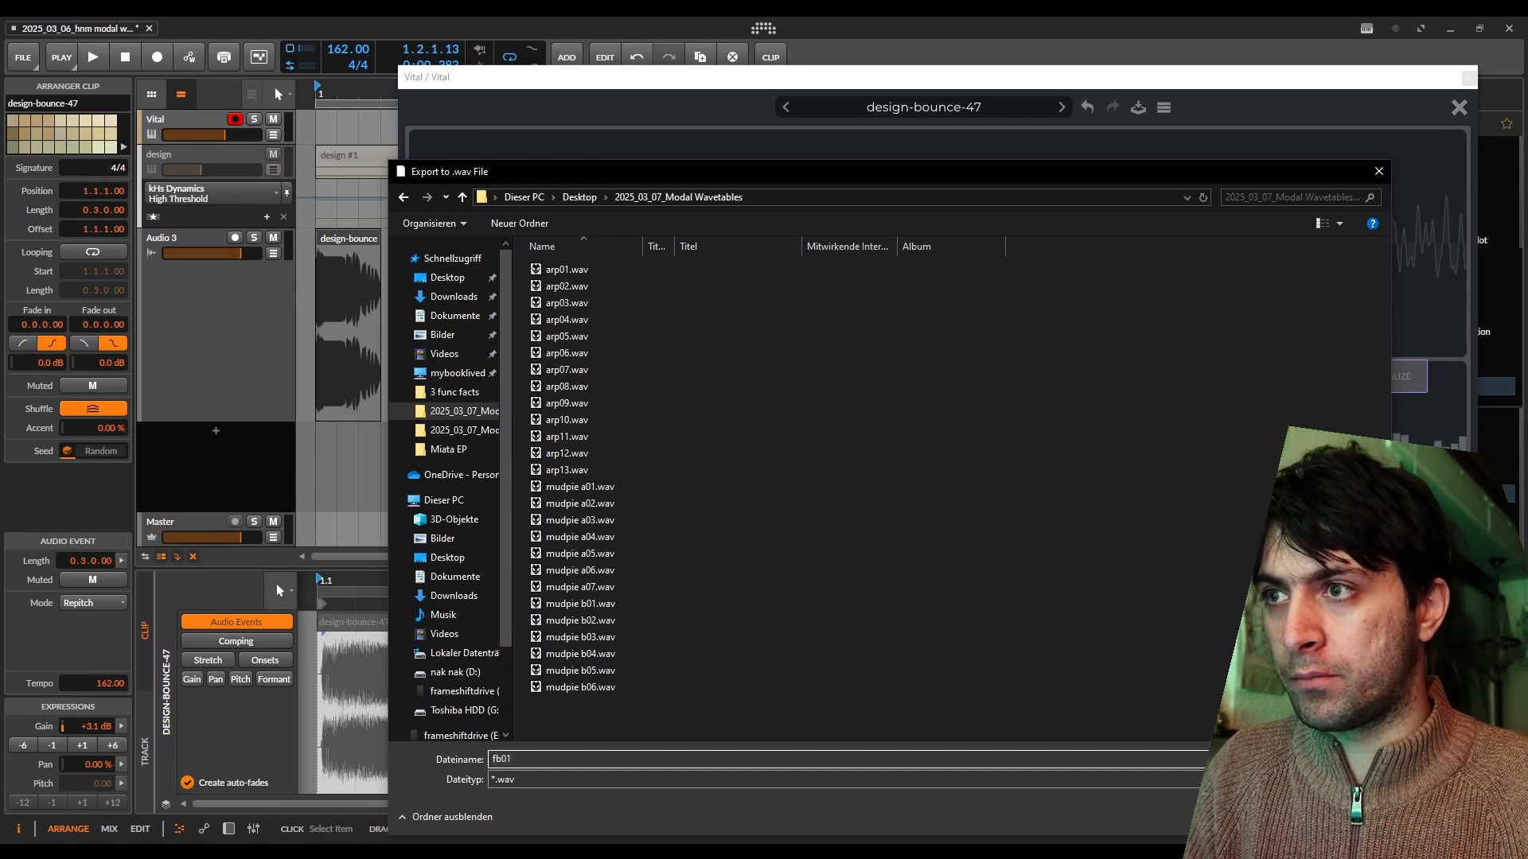
key("Return")
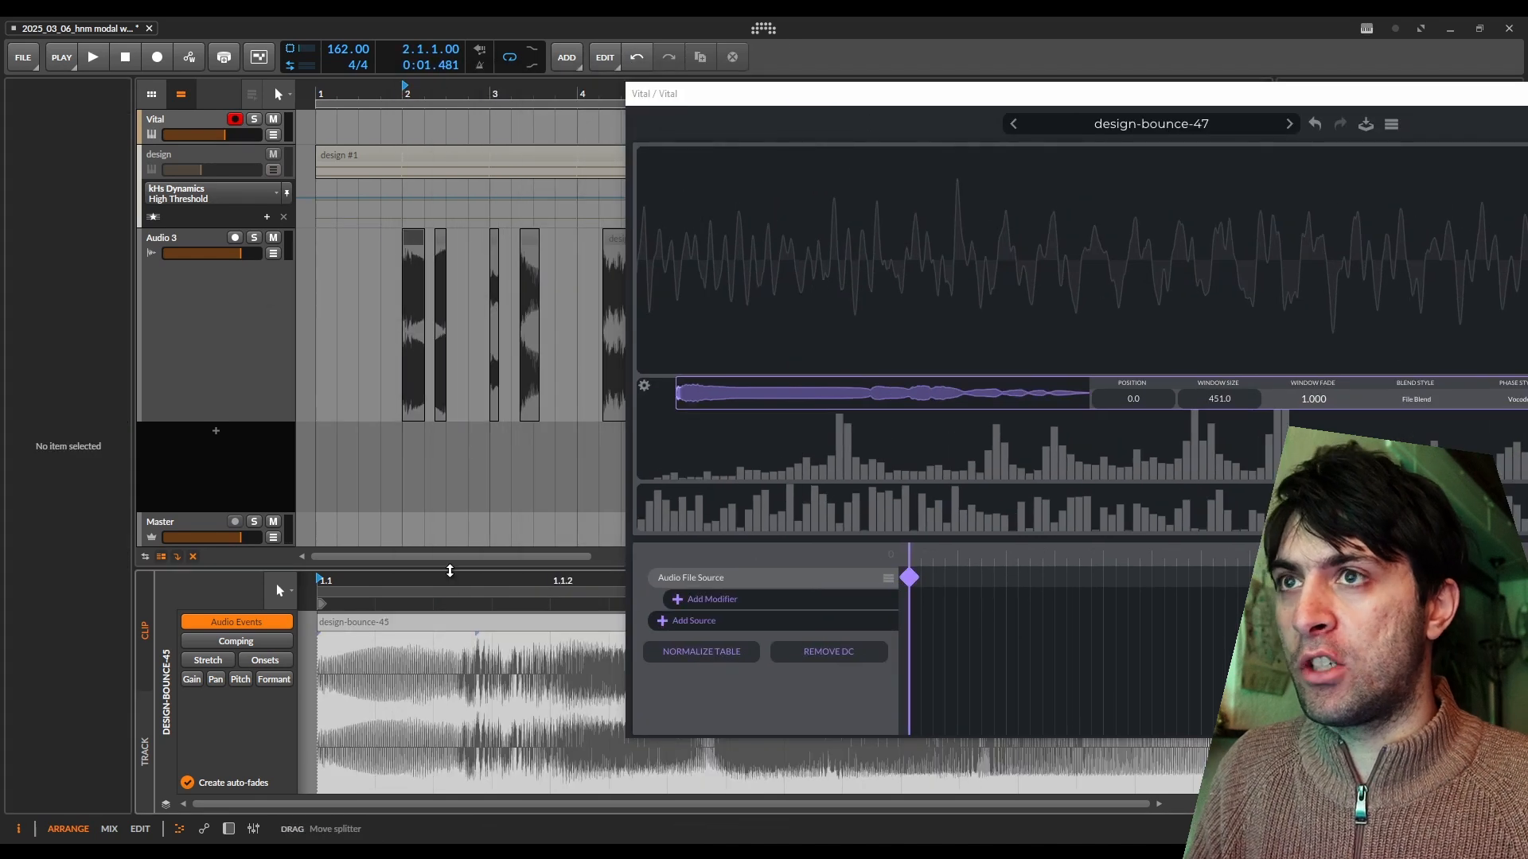
Close the wavetable editor and load the design-bounce-45 slice into oscillator 1 in place of the first one.
left_click_drag(1378, 100, 1067, 96)
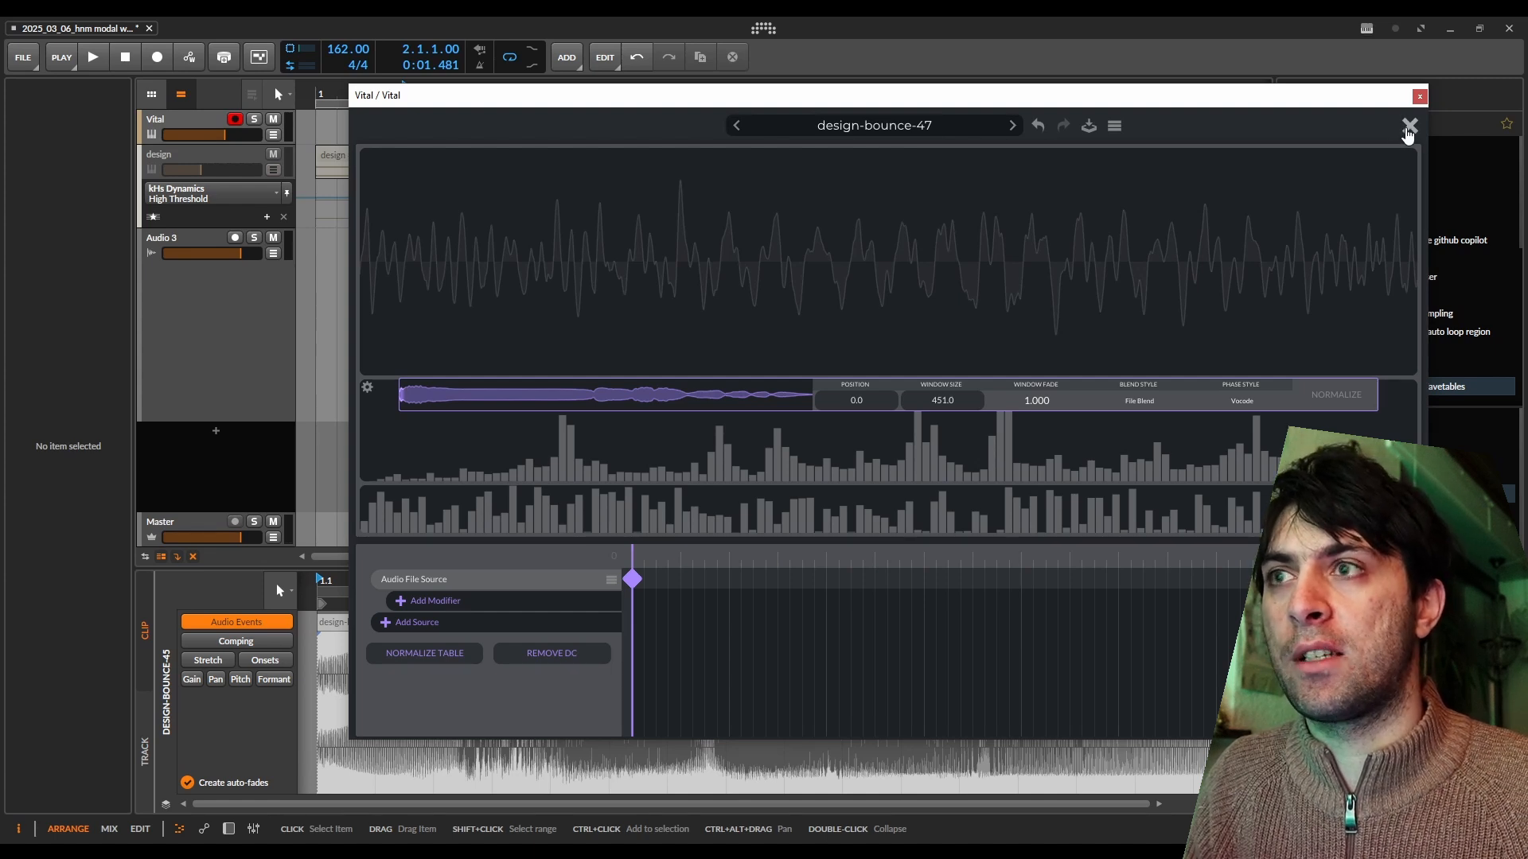
left_click(334, 625)
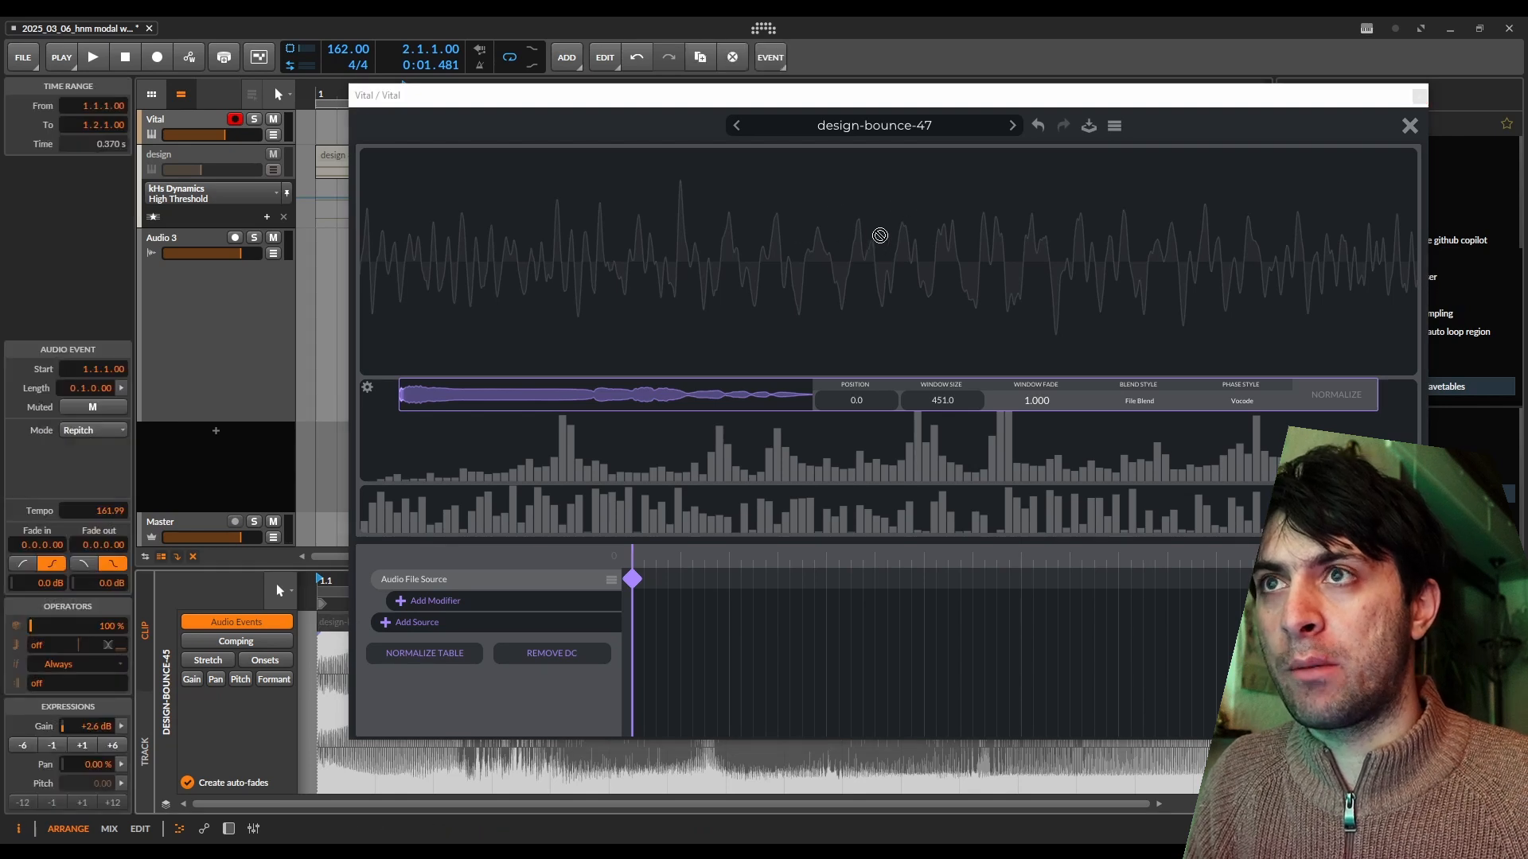
left_click(1409, 125)
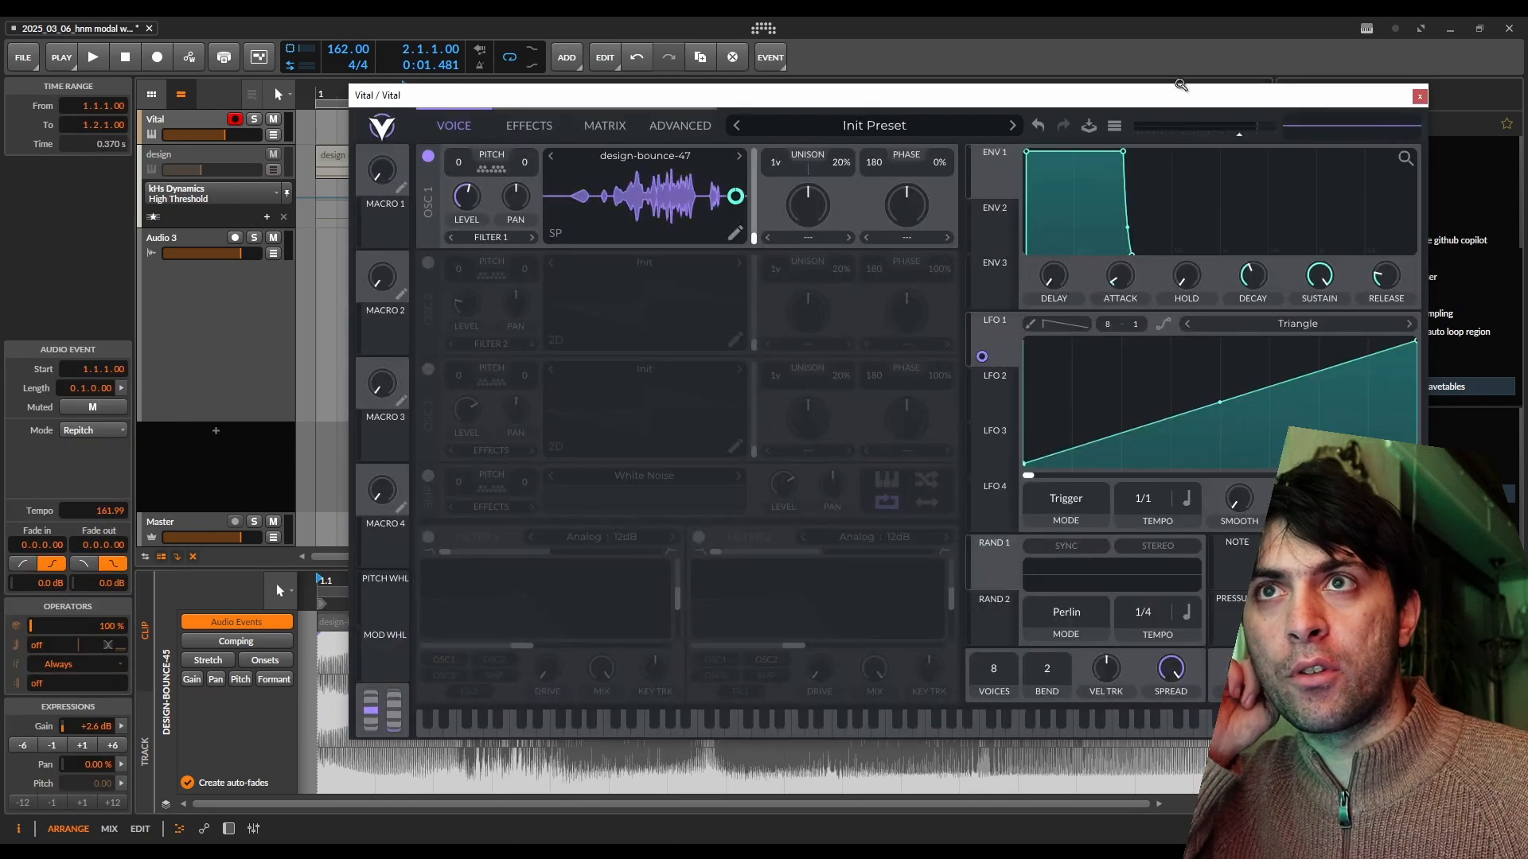
left_click_drag(1171, 101, 1253, 58)
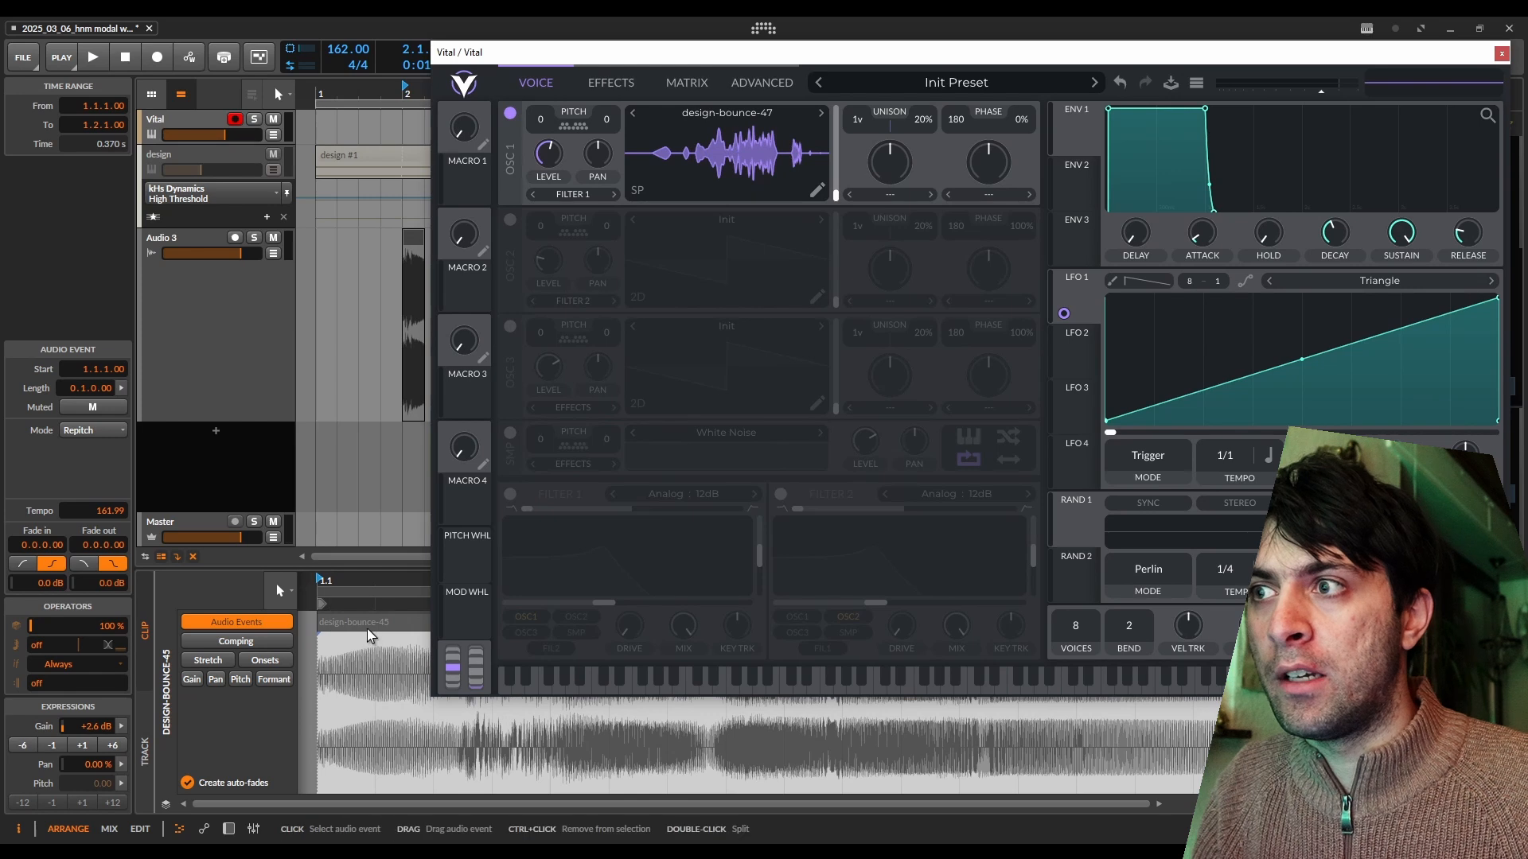
left_click_drag(367, 626, 745, 157)
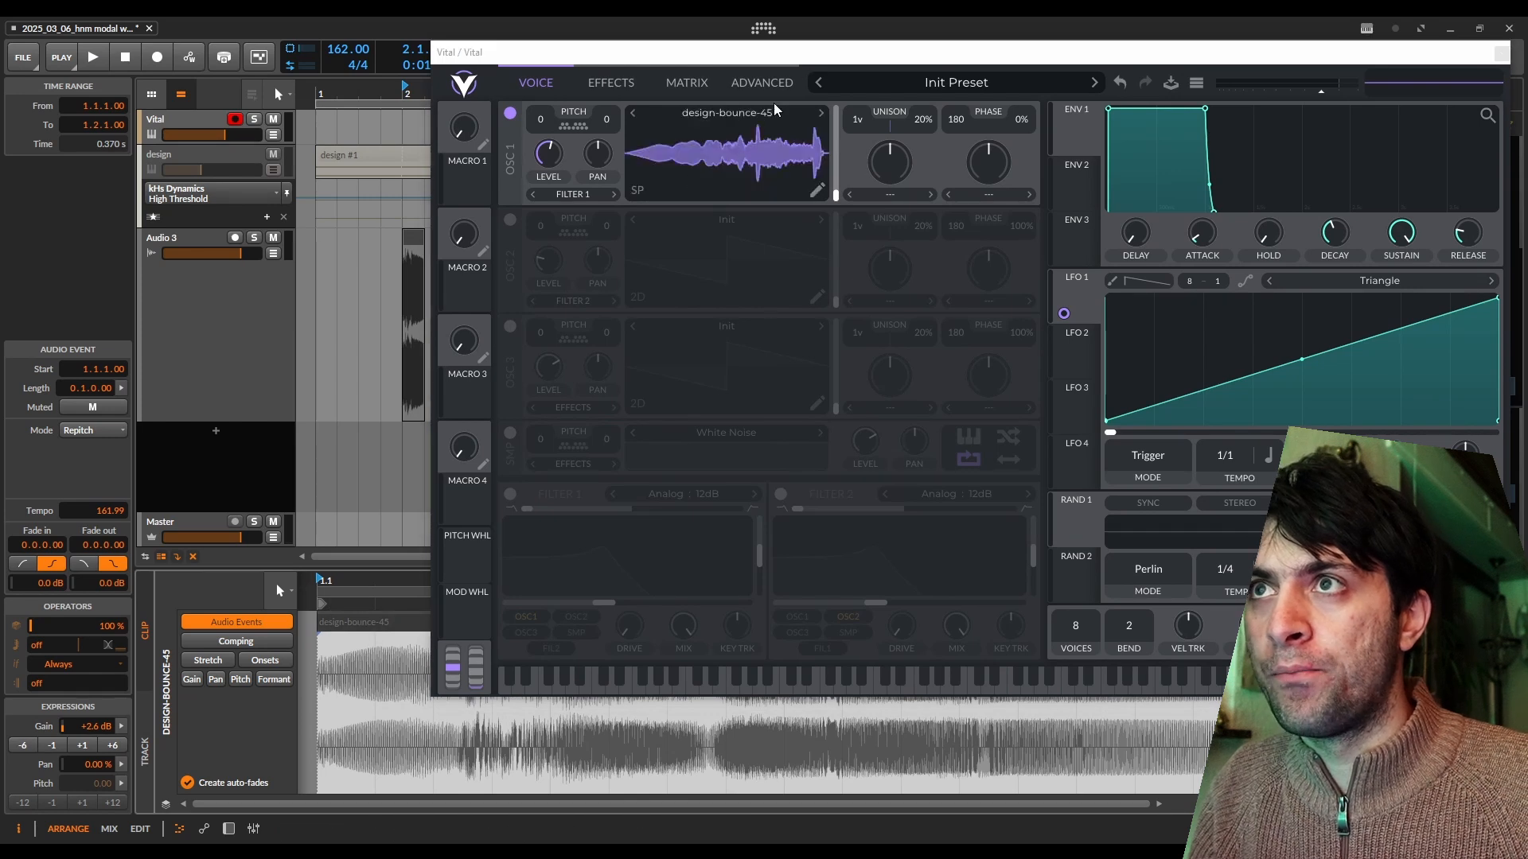
Export the design-bounce-45 wavetable as fb02.wav to the 2025_03_07_Modal Wavetables folder.
left_click_drag(768, 57, 645, 137)
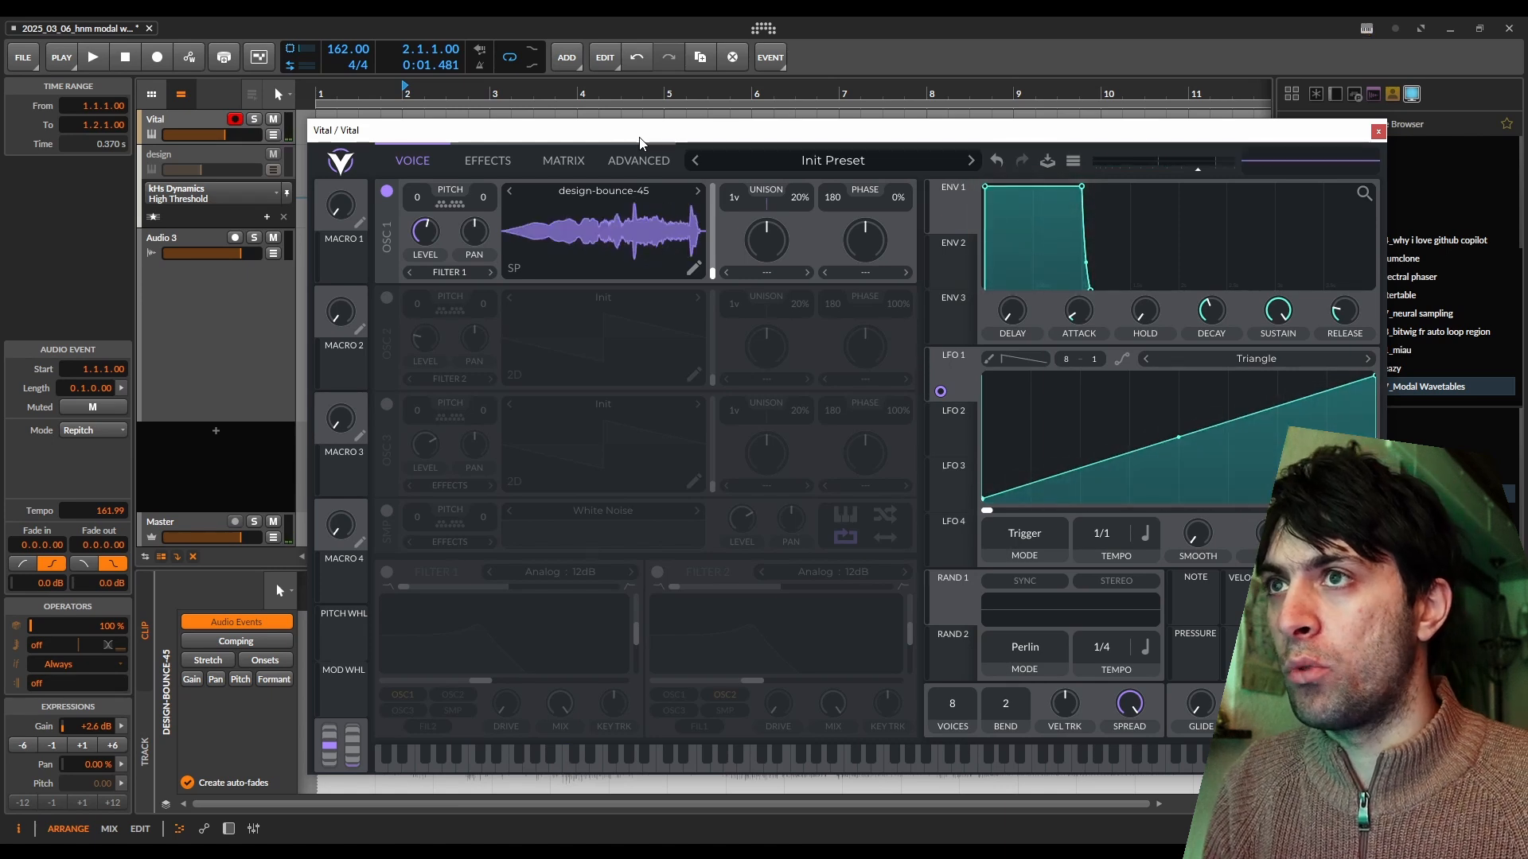
left_click(694, 268)
left_click(1073, 159)
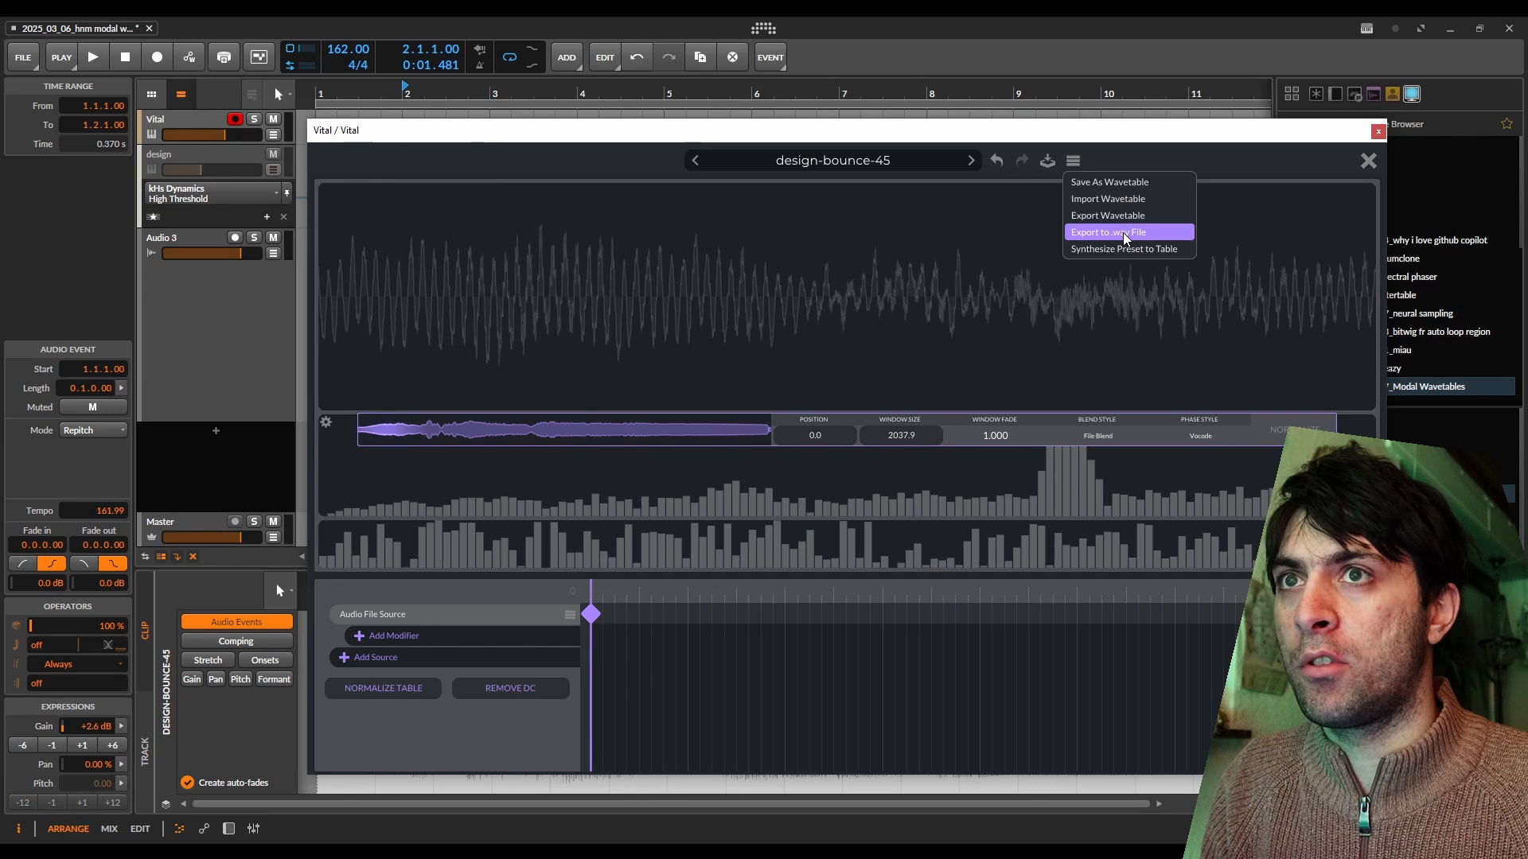
left_click(1125, 236)
left_click(461, 412)
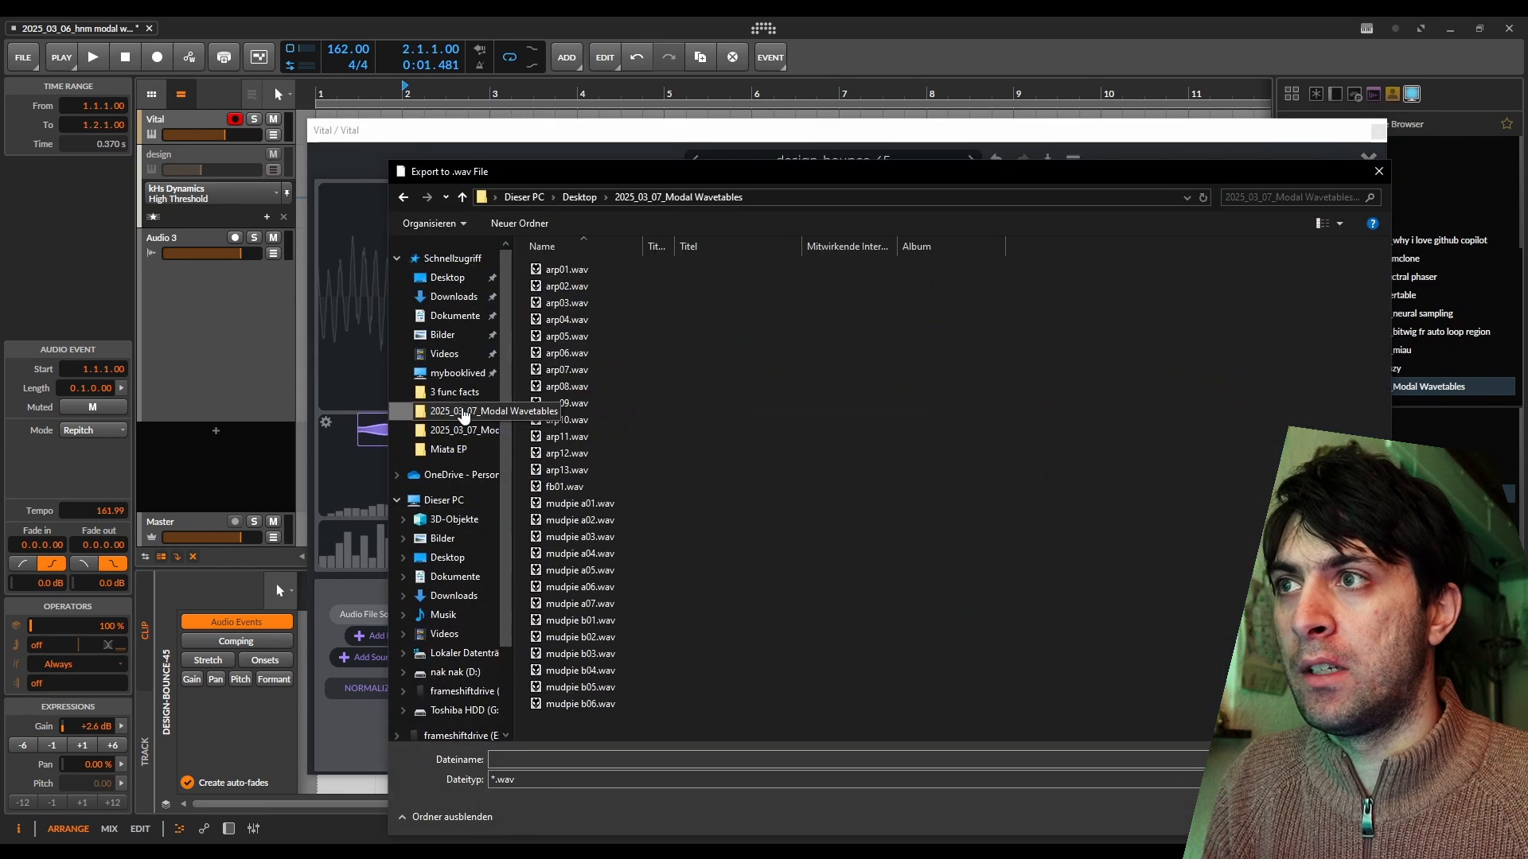
Load the design-bounce-46 slice into oscillator 1 and export its wavetable as a .wav file named fb03 in the 2025_03_07_Modal Wavetables folder.
left_click_drag(668, 137, 1102, 116)
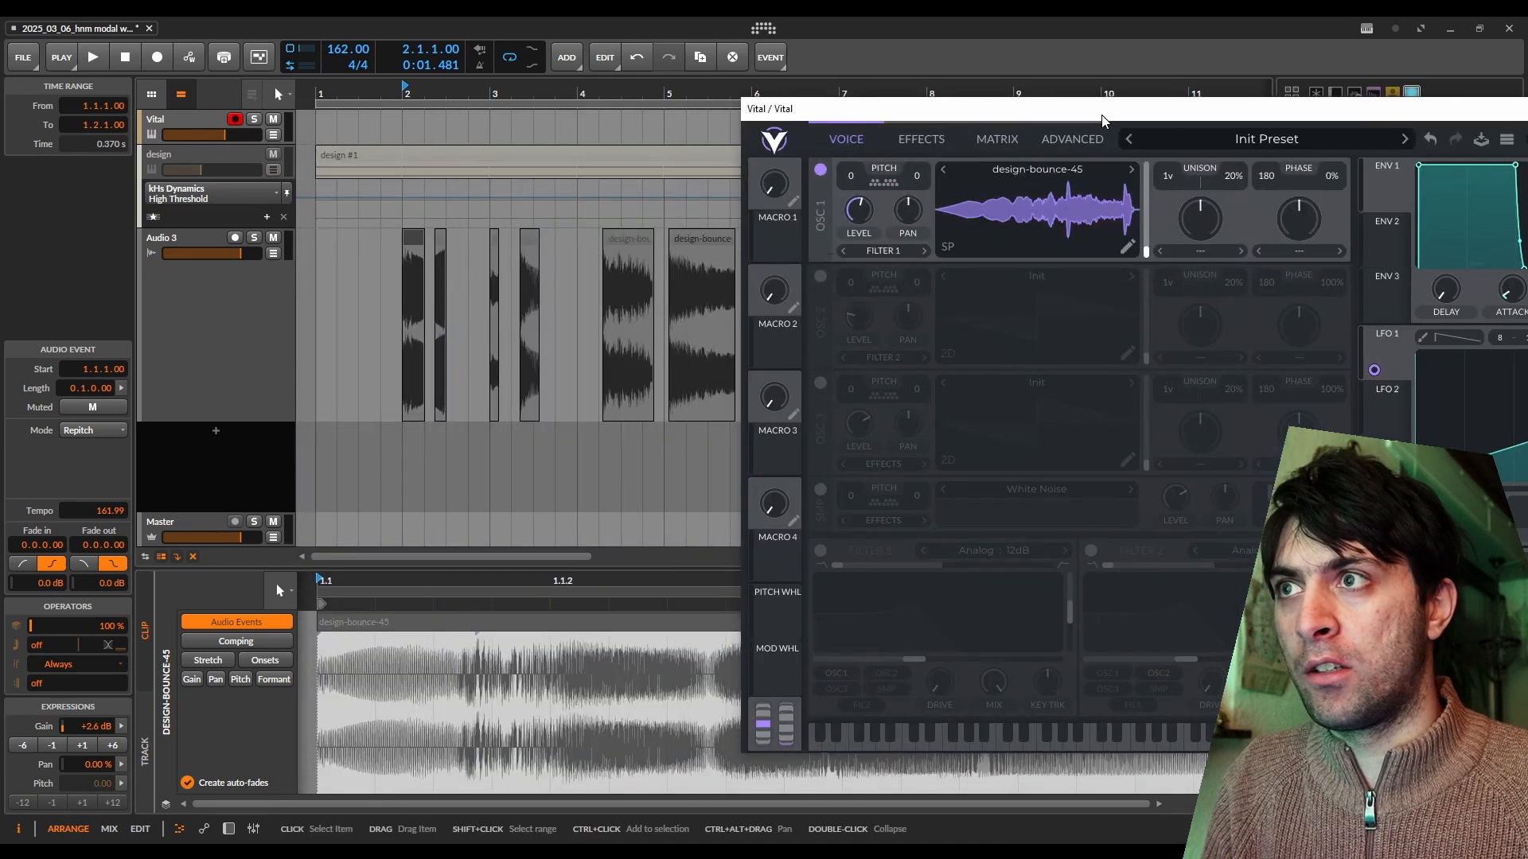
left_click(412, 247)
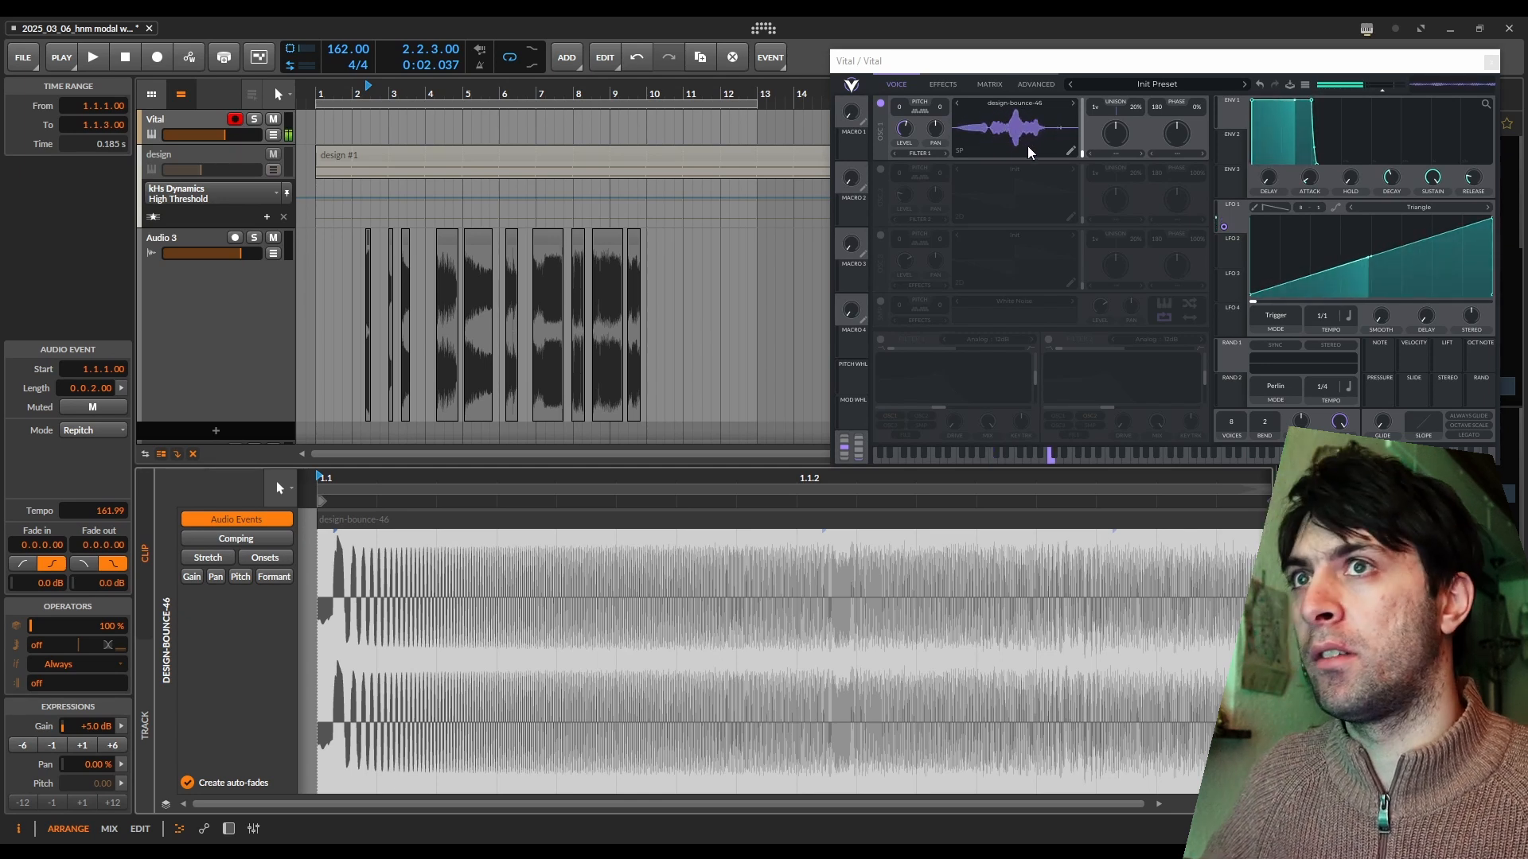
left_click(1071, 151)
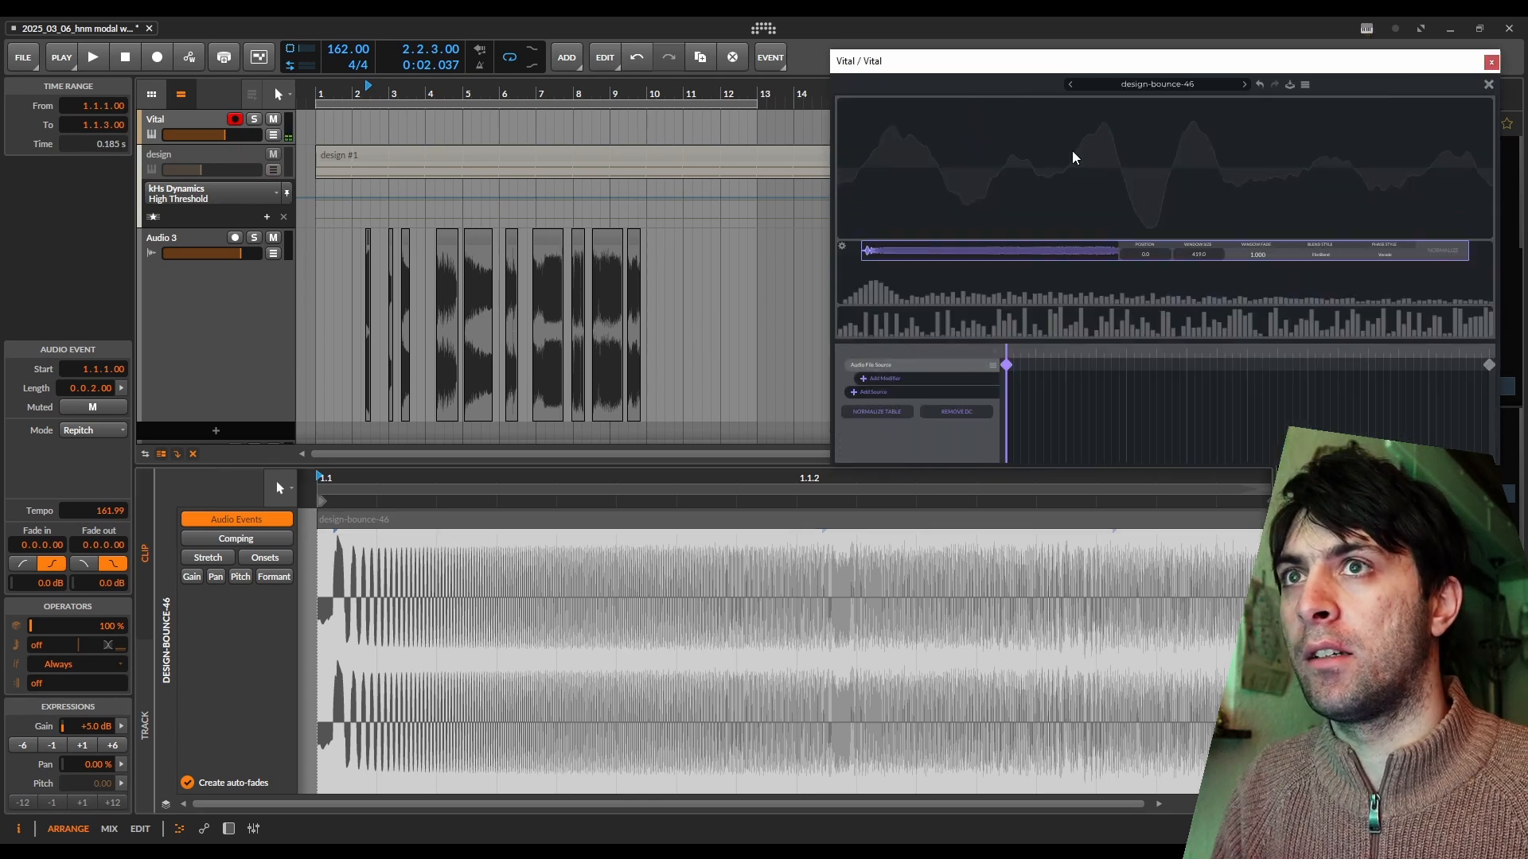
left_click(1305, 85)
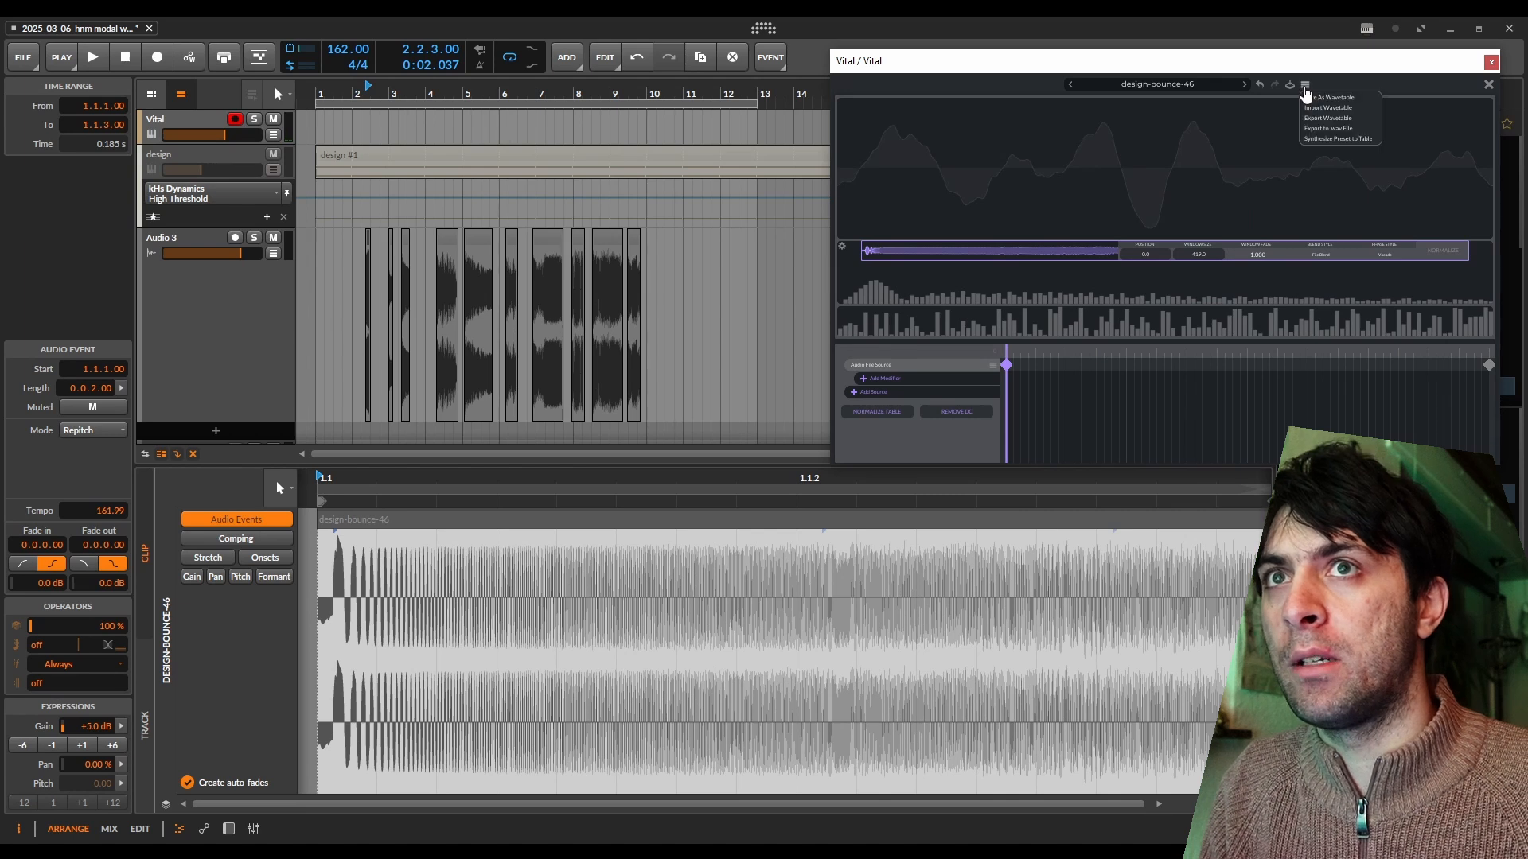
left_click(1327, 131)
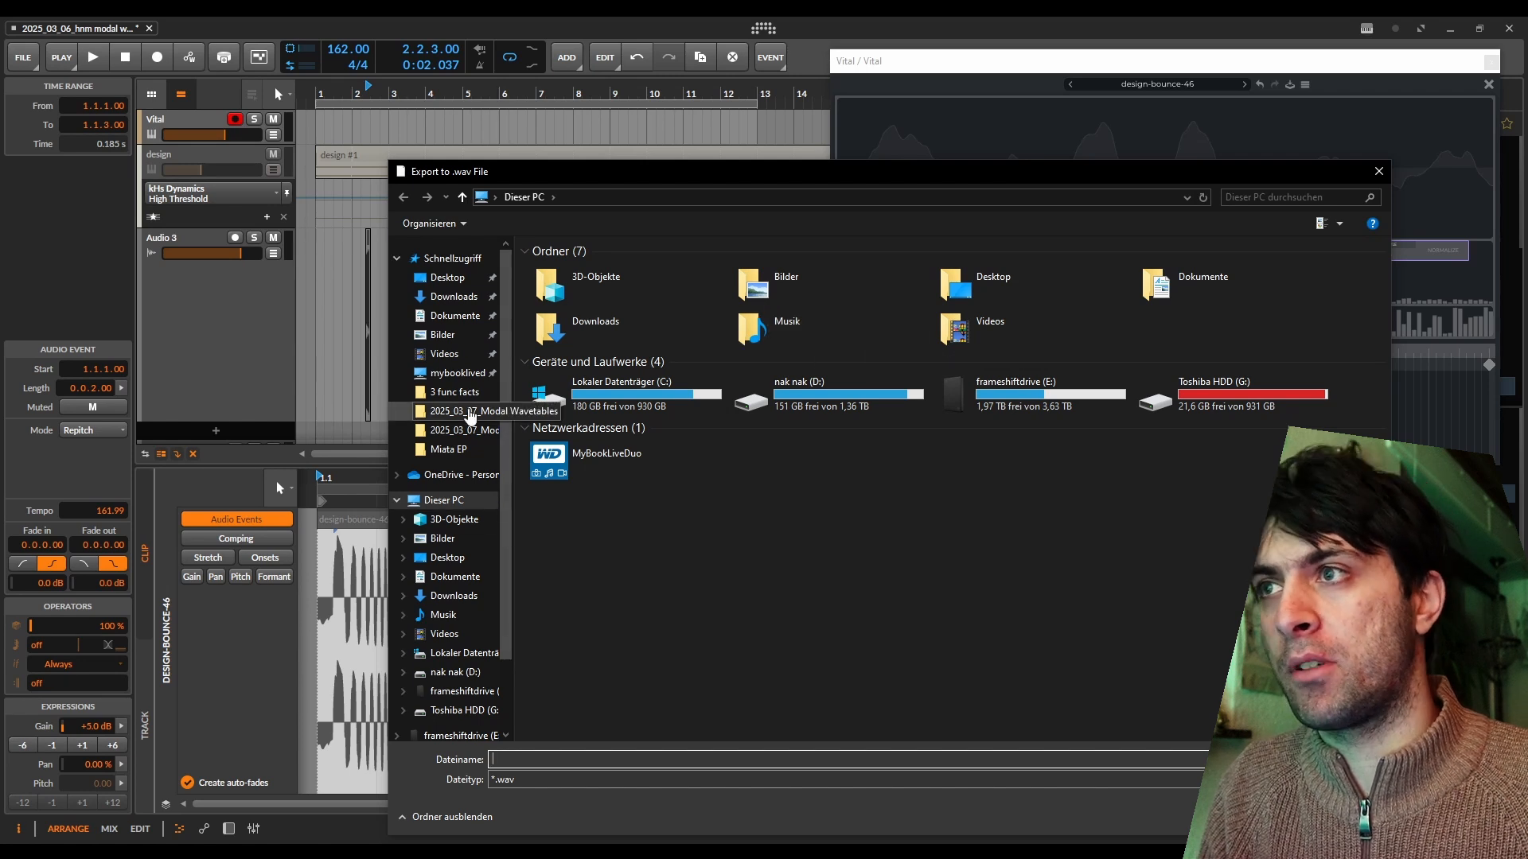
left_click(471, 412)
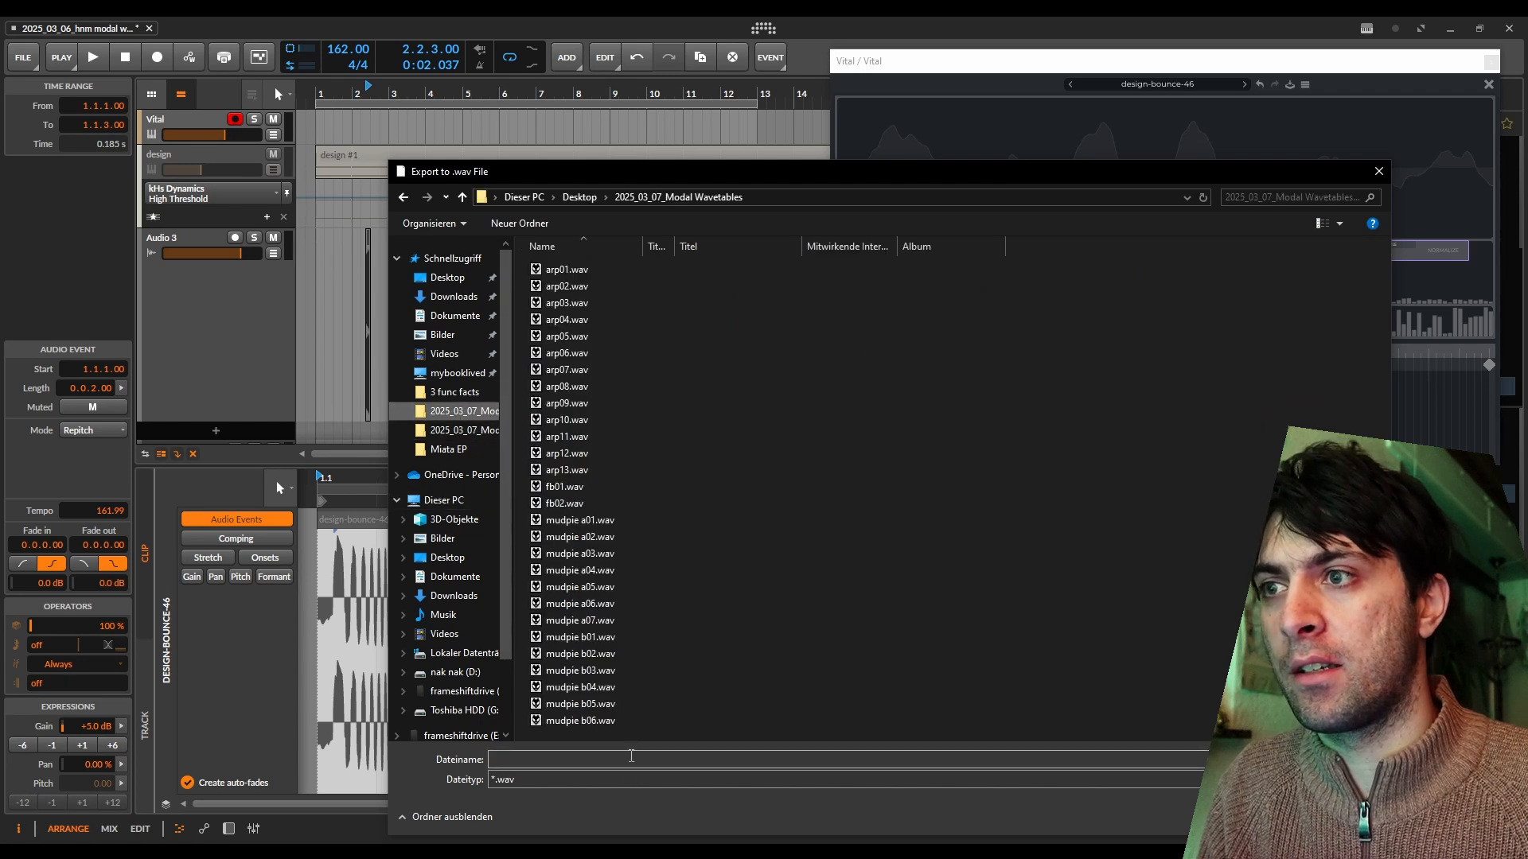
left_click(640, 761)
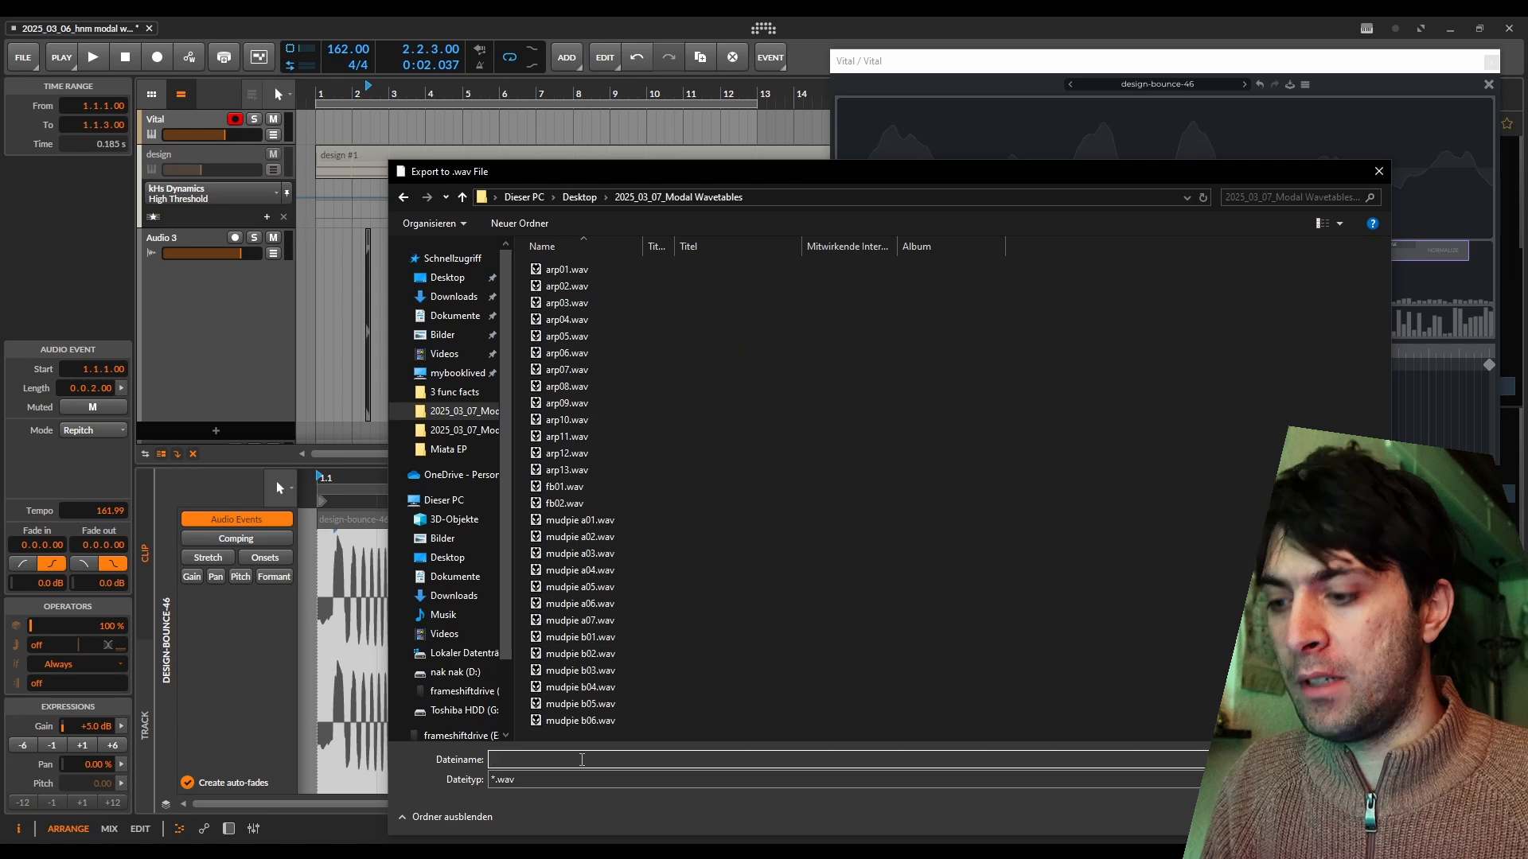
type("fb")
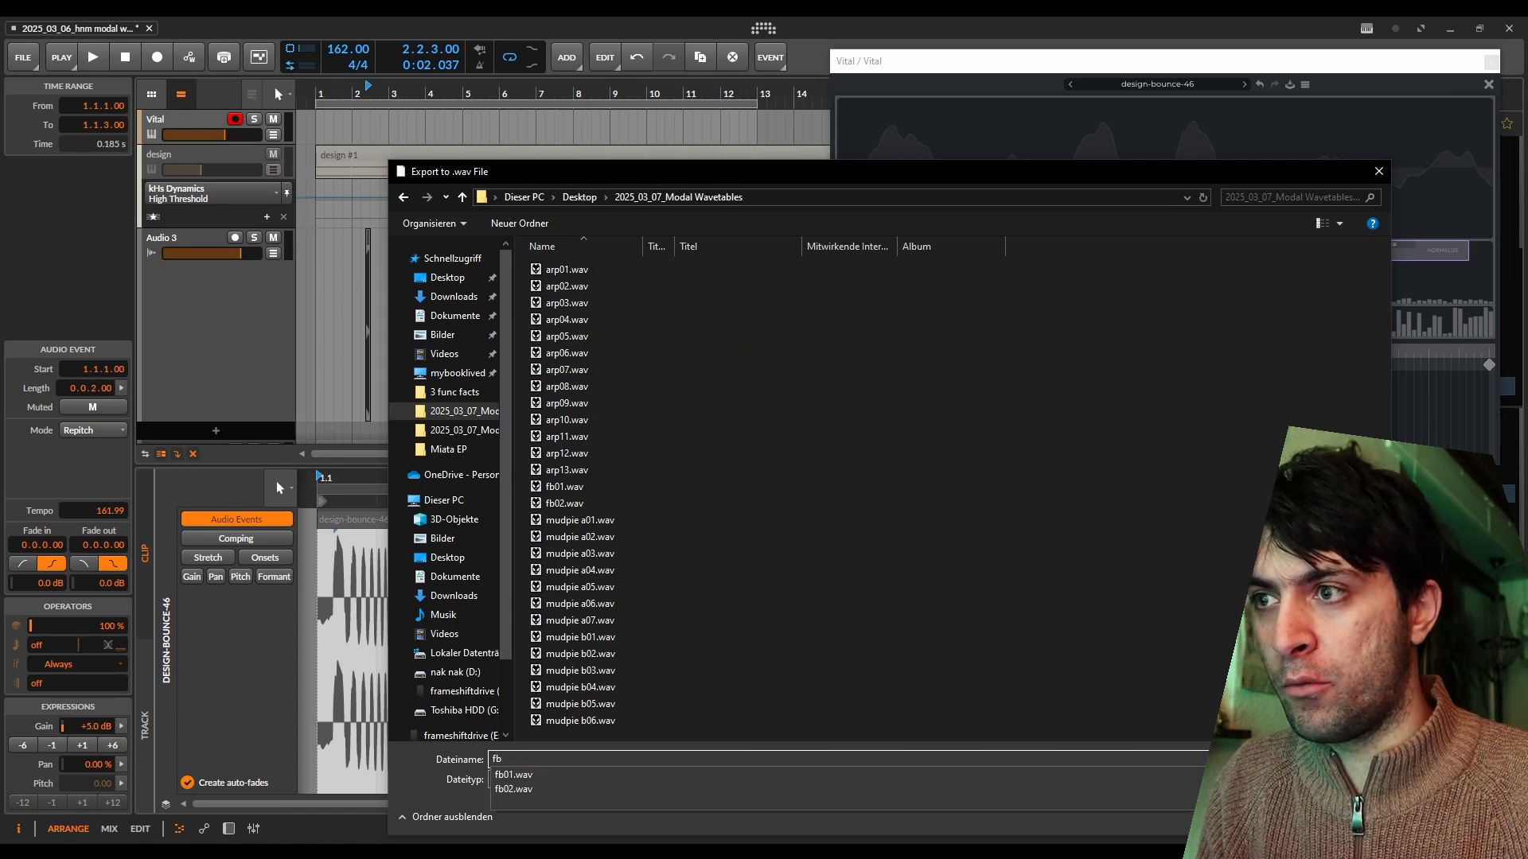
type("03")
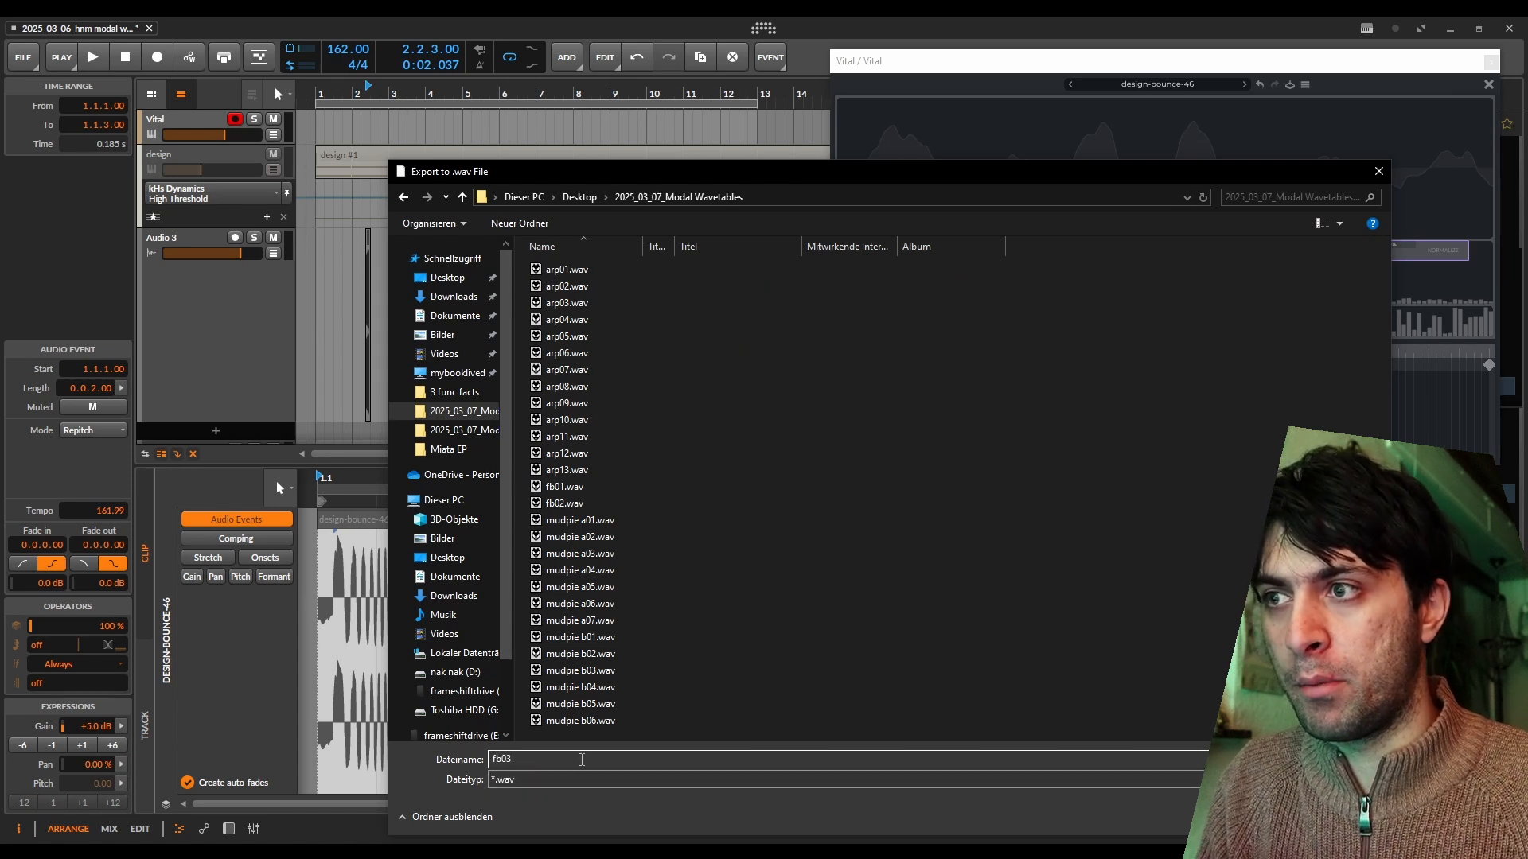
key("Return")
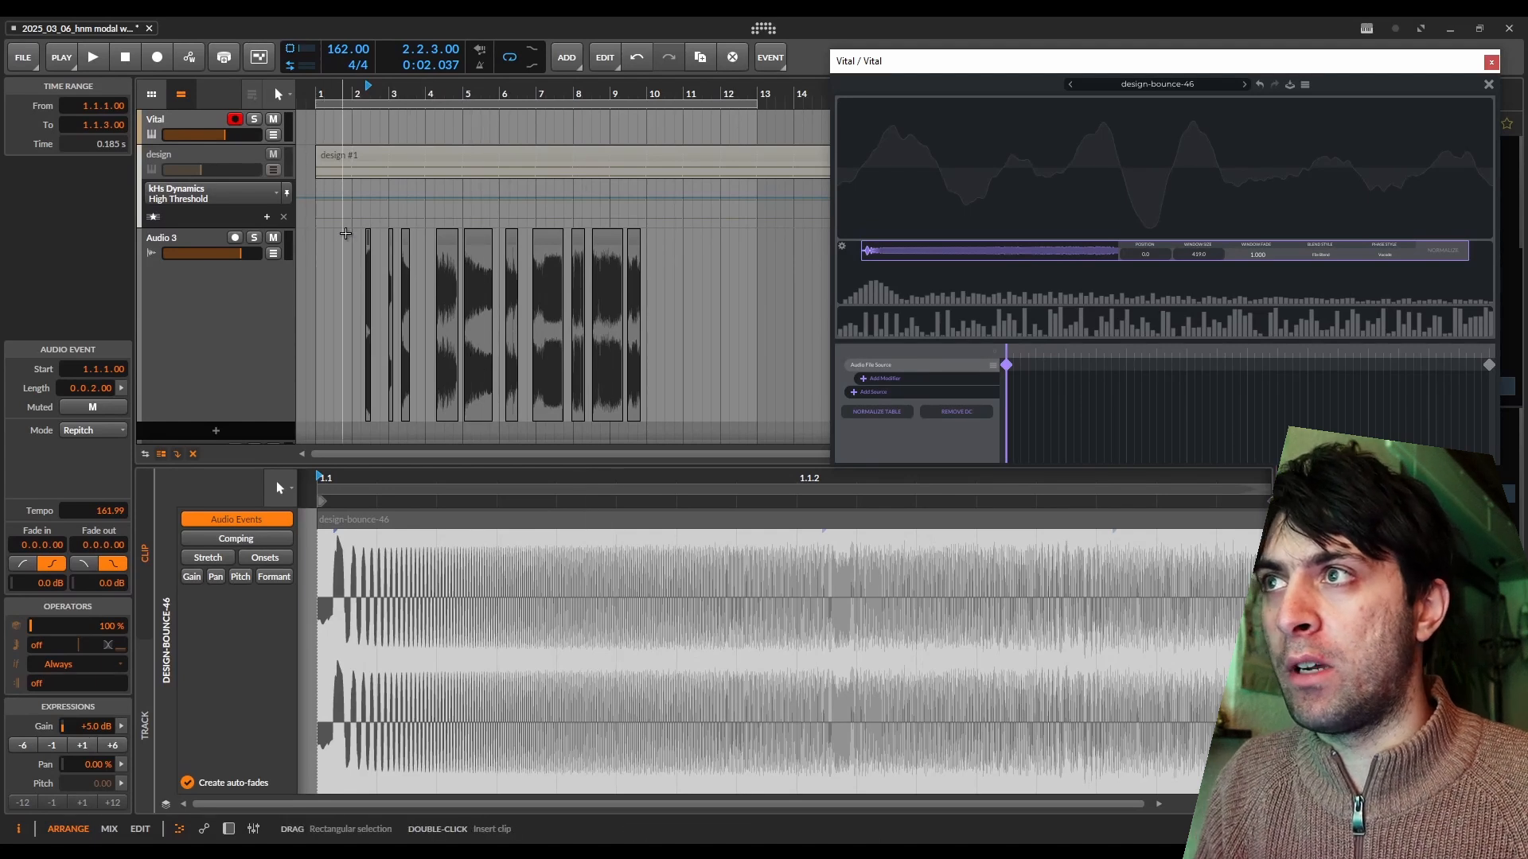
Load the design-bounce-44 slice into oscillator 1 several times, comparing the available audio import modes.
left_click(369, 235)
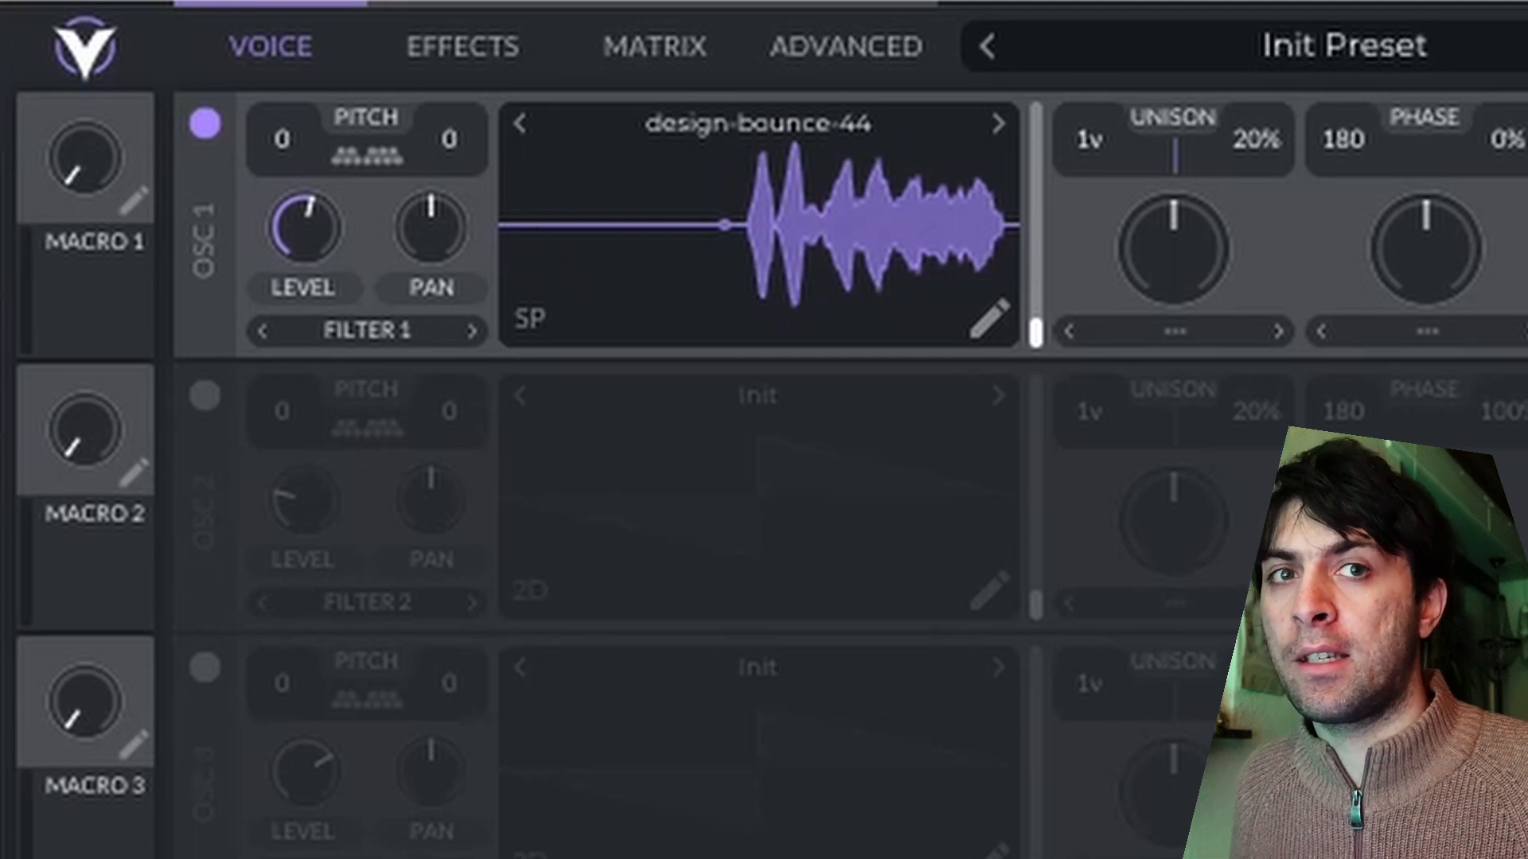
left_click_drag(764, 69, 795, 317)
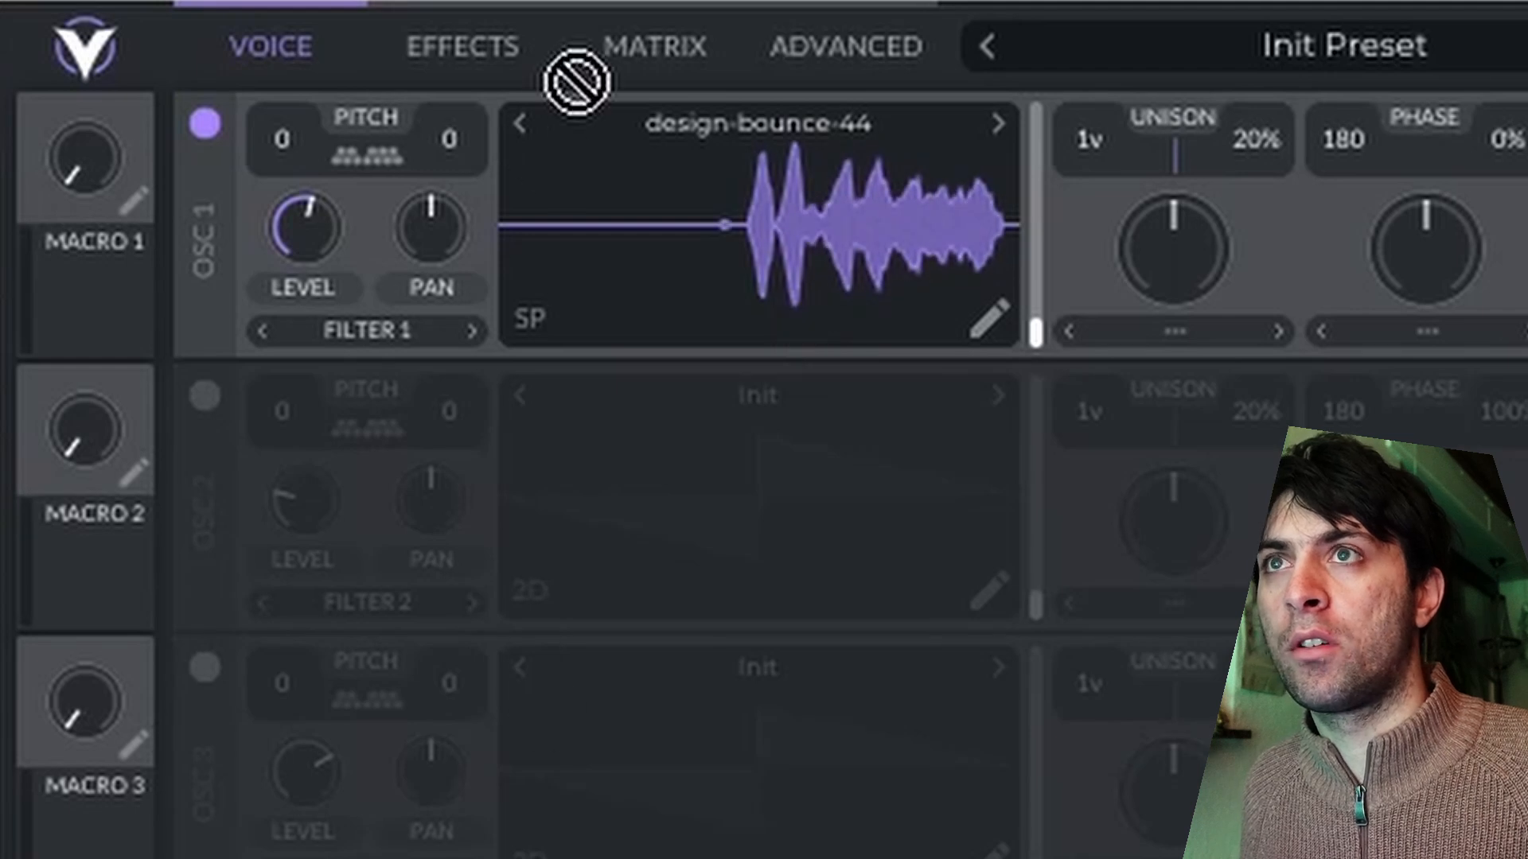
left_click_drag(573, 75, 785, 197)
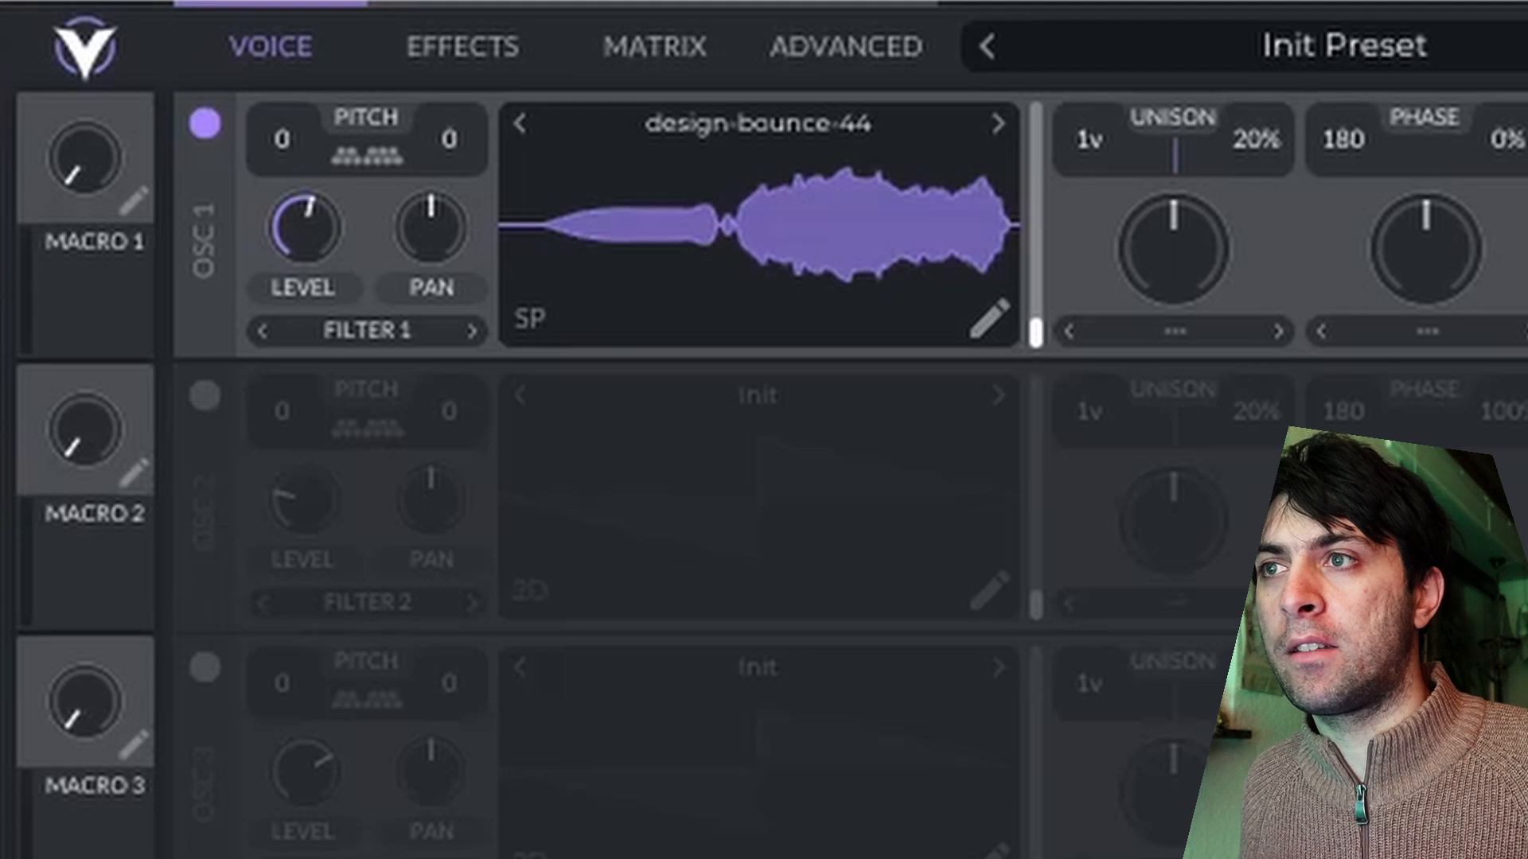
left_click_drag(894, 225, 796, 314)
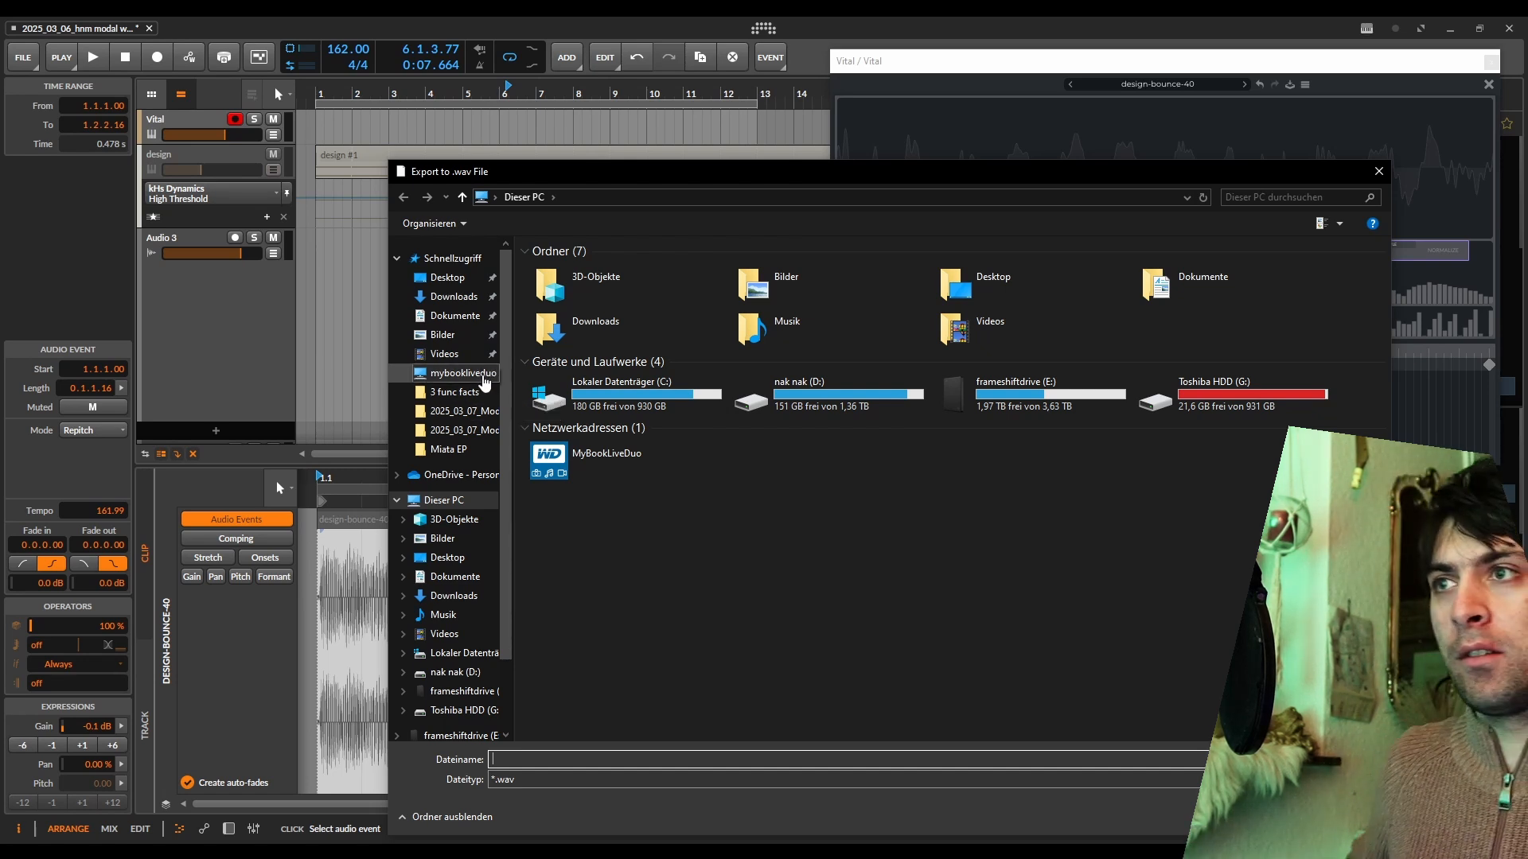
Export the design-bounce-40 wavetable as fb08.wav to the 2025_03_07_Modal Wavetables folder.
left_click(464, 419)
left_click(674, 756)
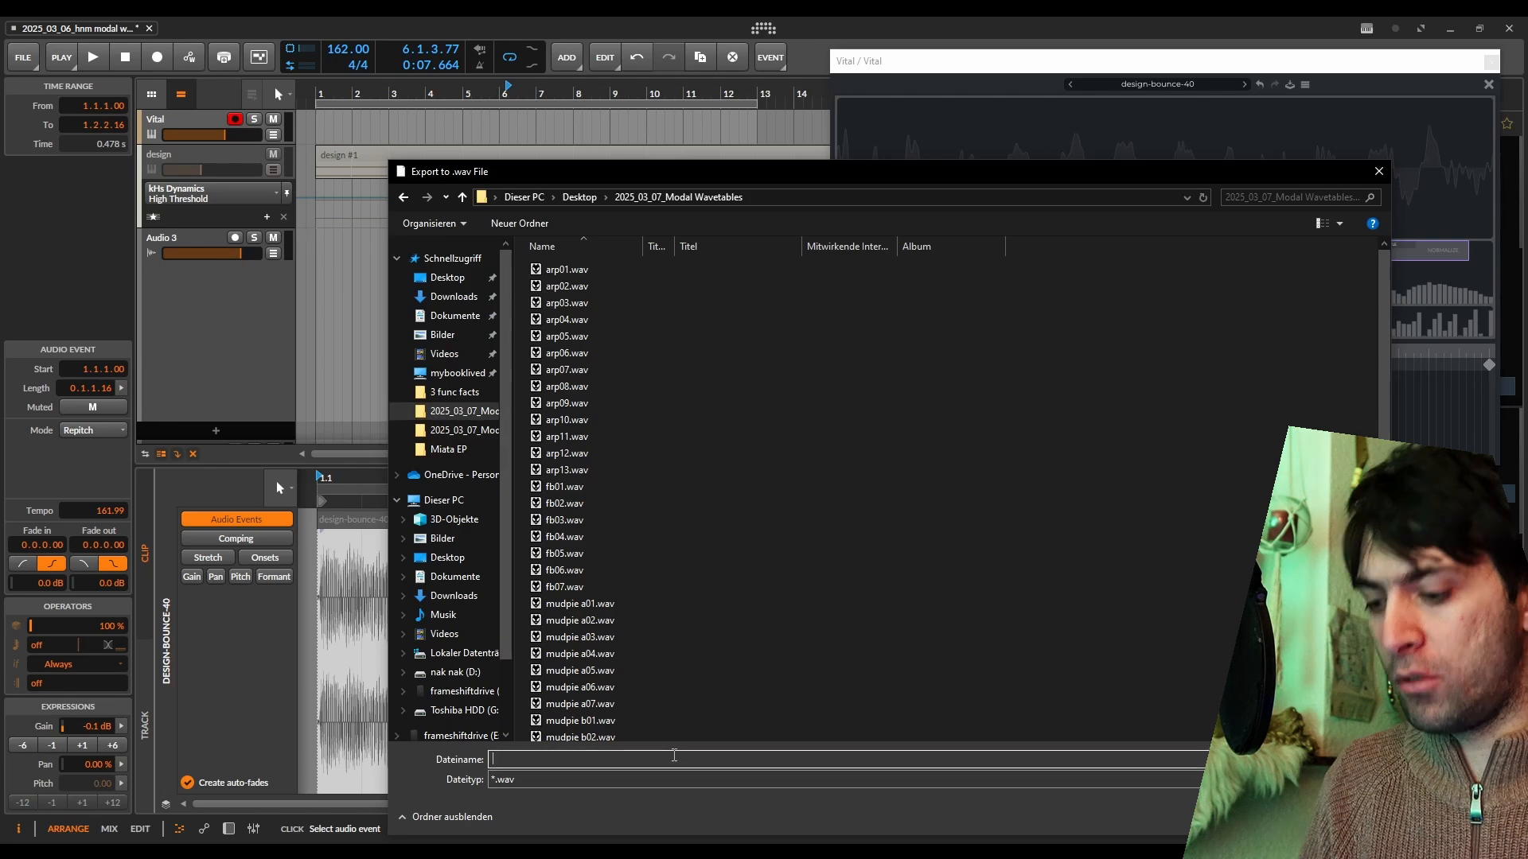
type("fb")
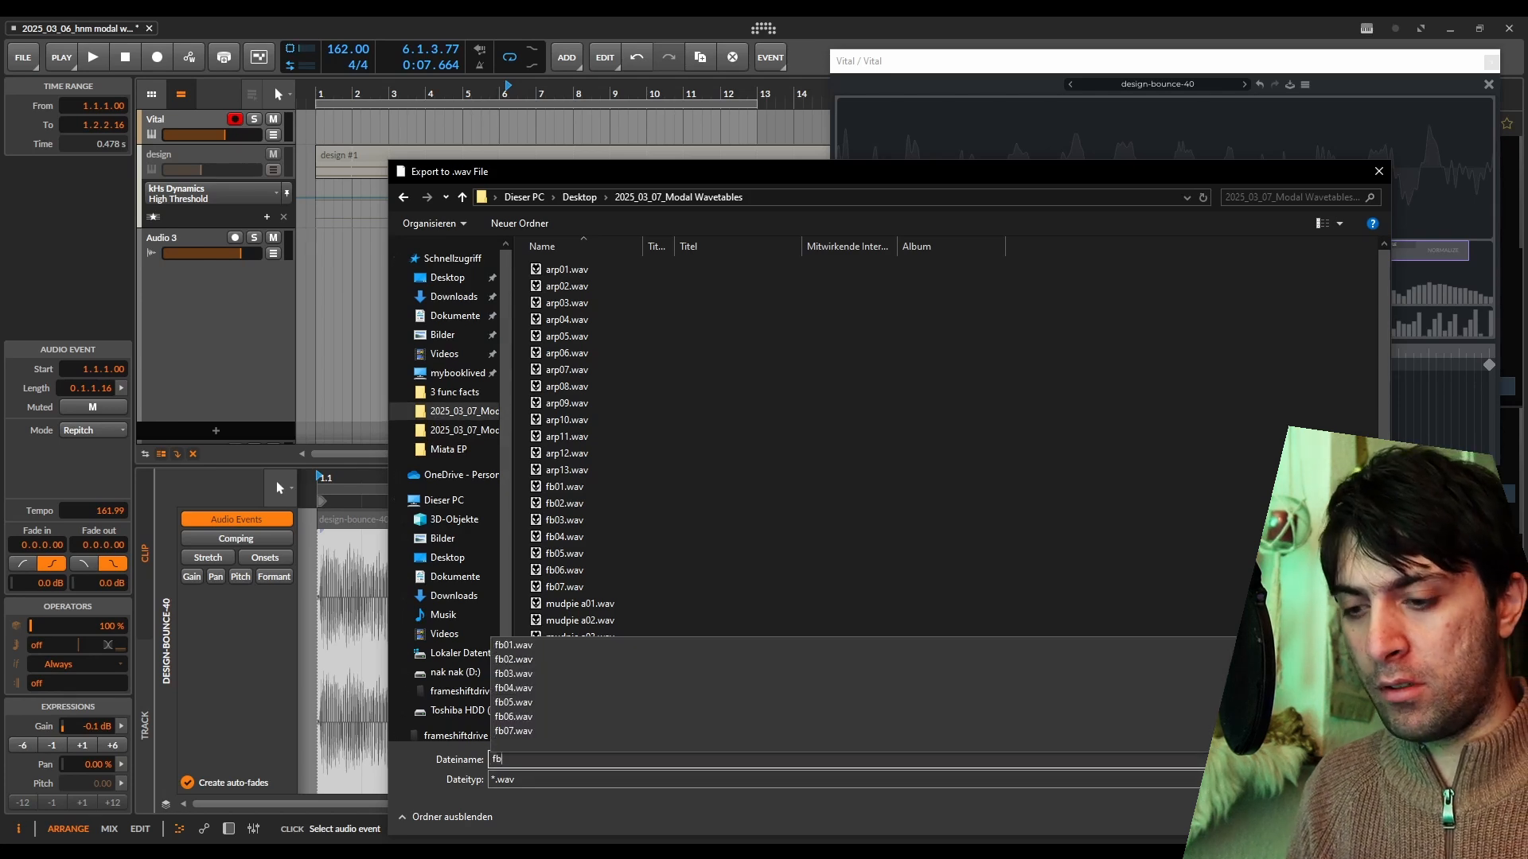
type("08")
key("Return")
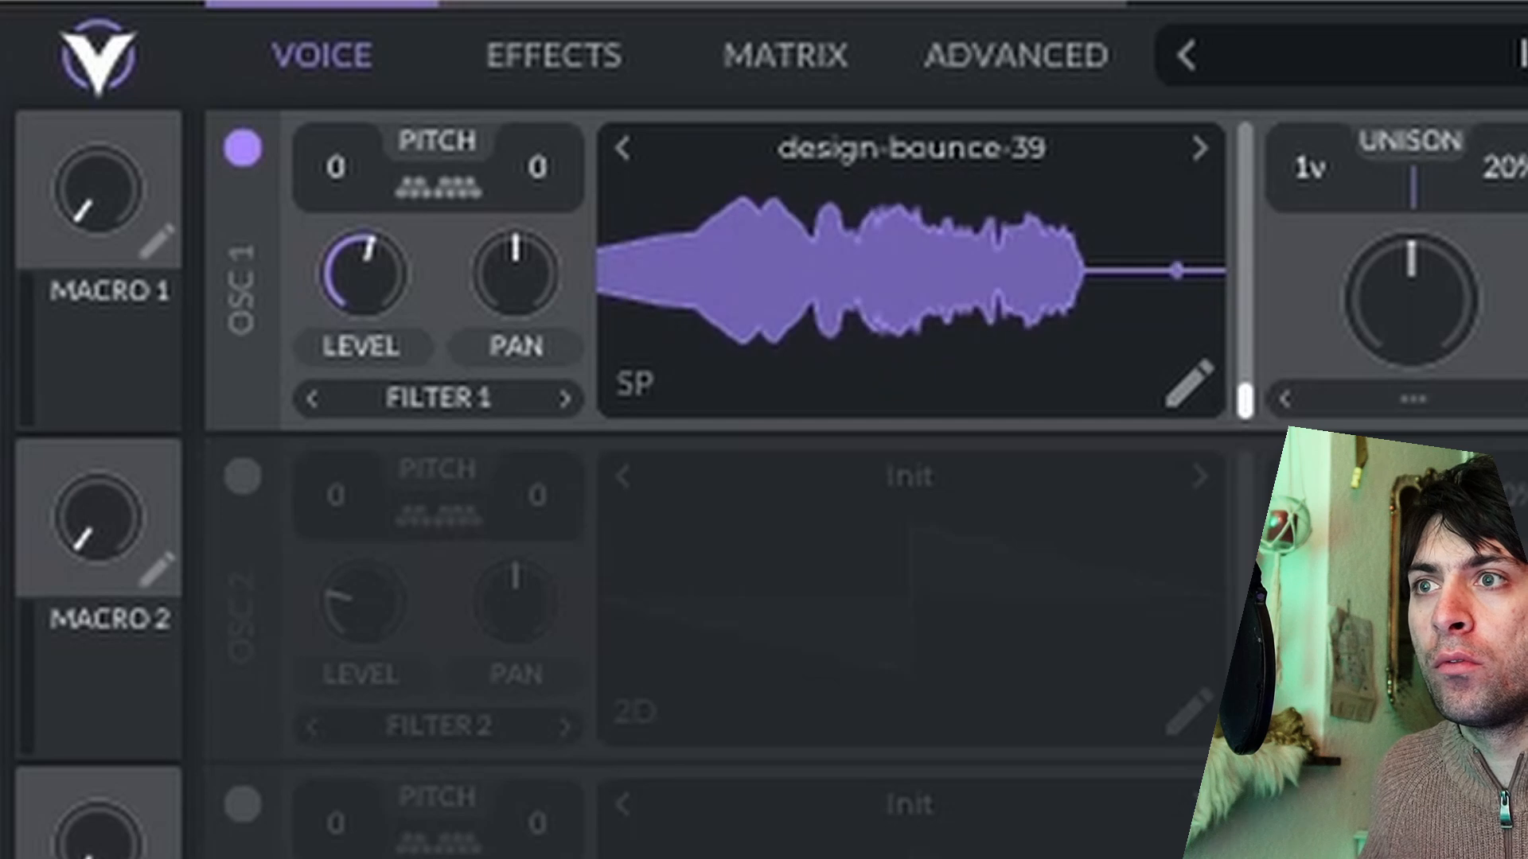
Load the design-bounce-39 slice into oscillator 1 and replace it with the design-bounce-36 slice.
left_click_drag(798, 858, 842, 227)
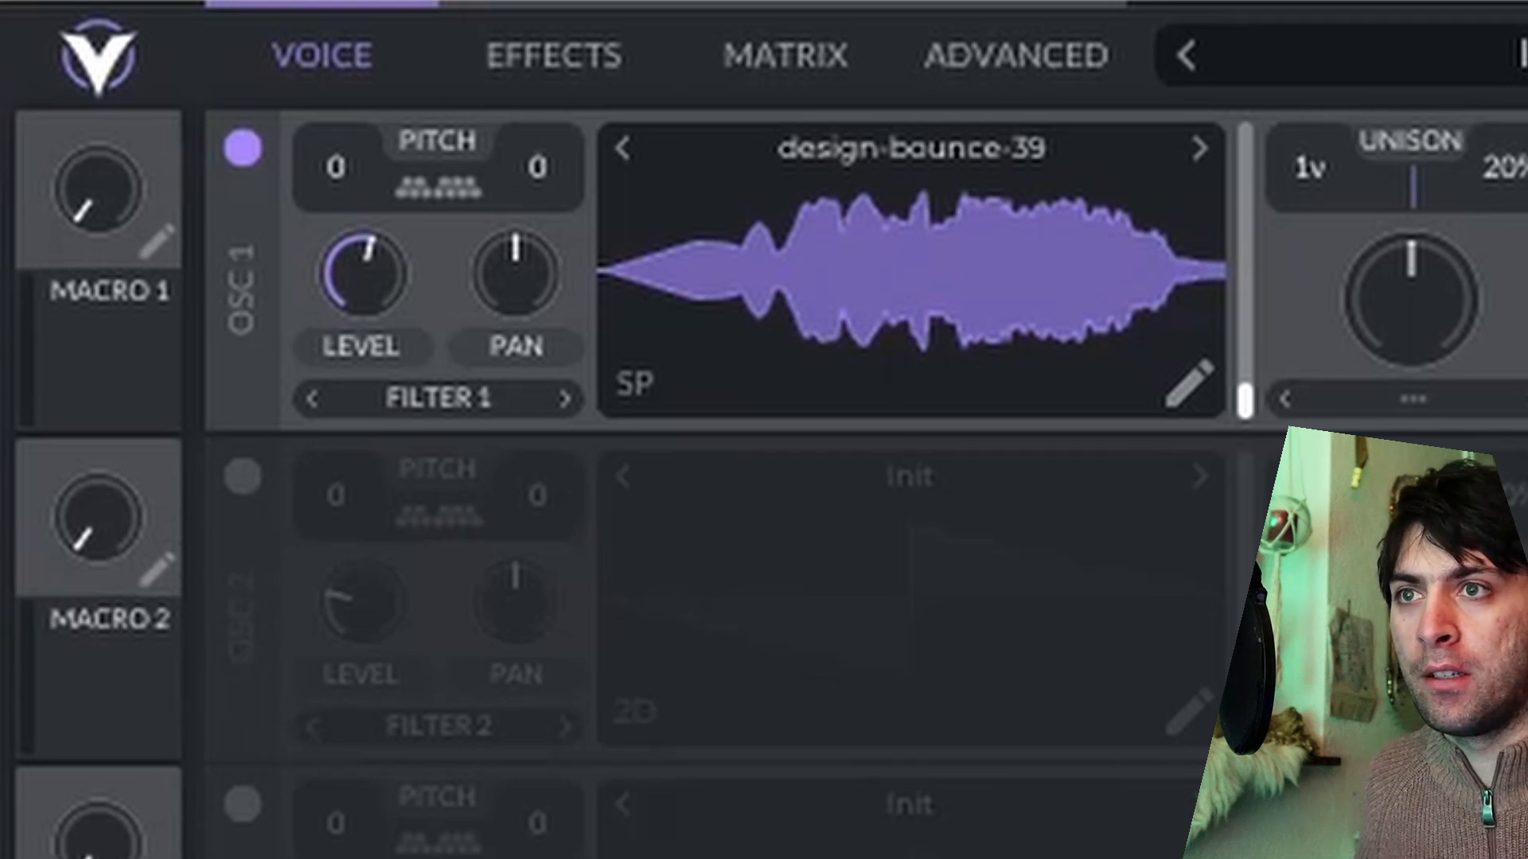
left_click_drag(1220, 160, 1004, 397)
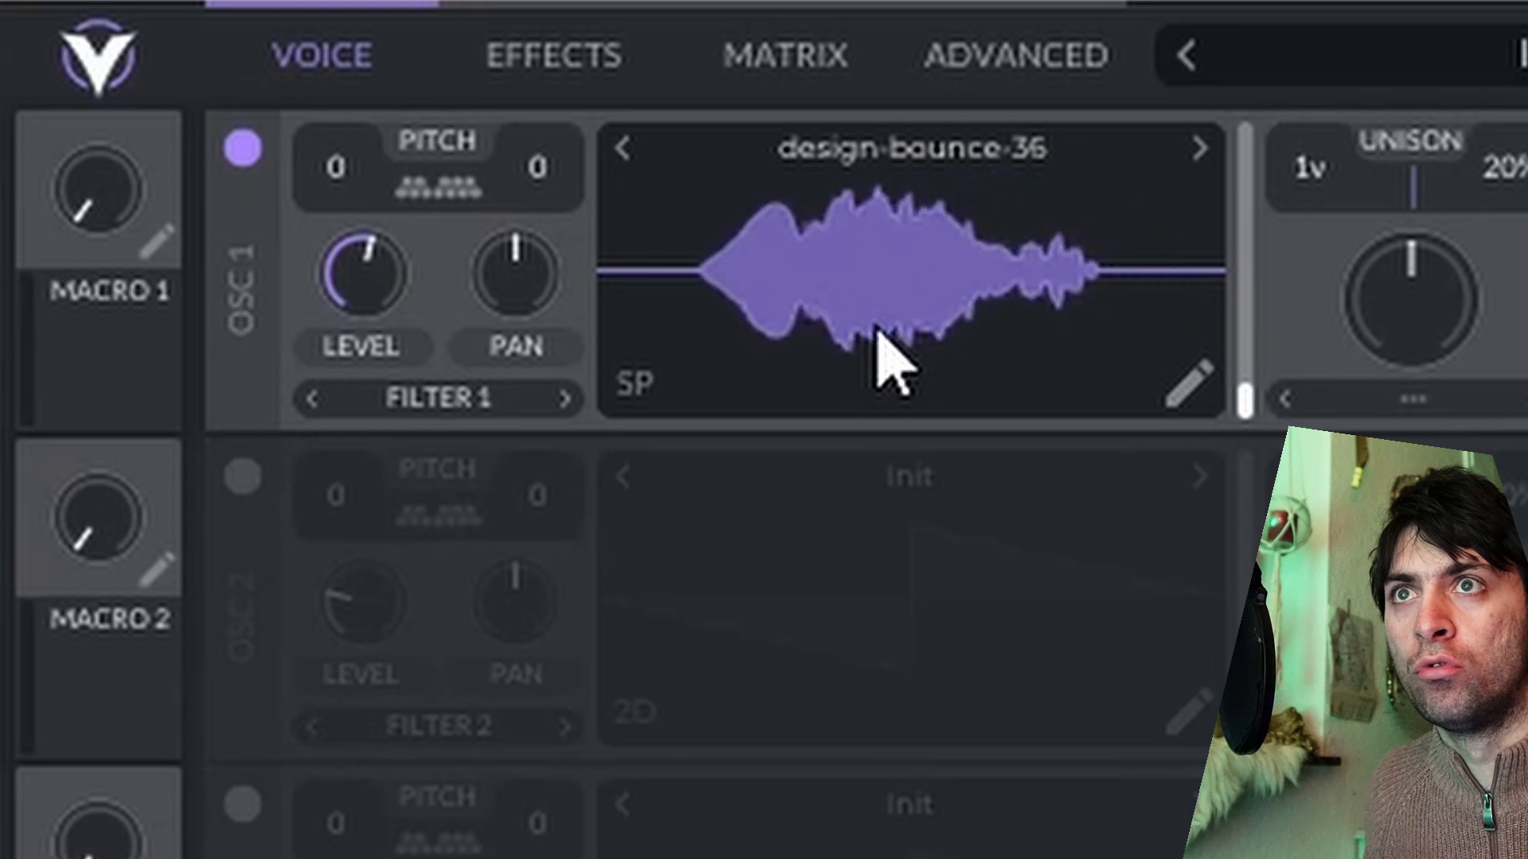
Export the design-bounce-36 wavetable as a .wav file named fb12 in the 2025_03_07_Modal Wavetables folder.
left_click(1188, 385)
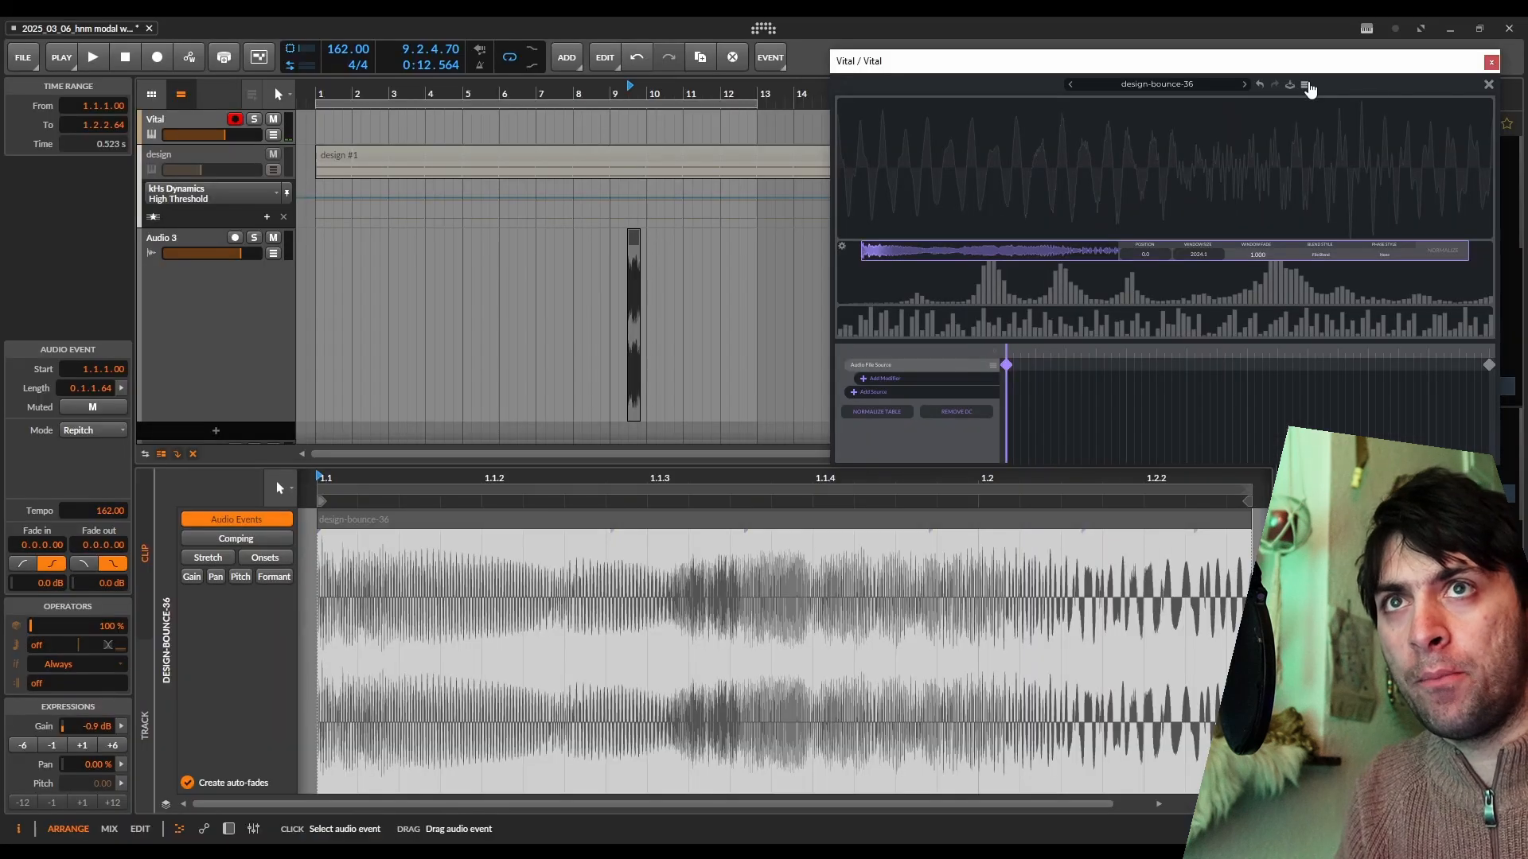
left_click(1305, 83)
left_click(1345, 127)
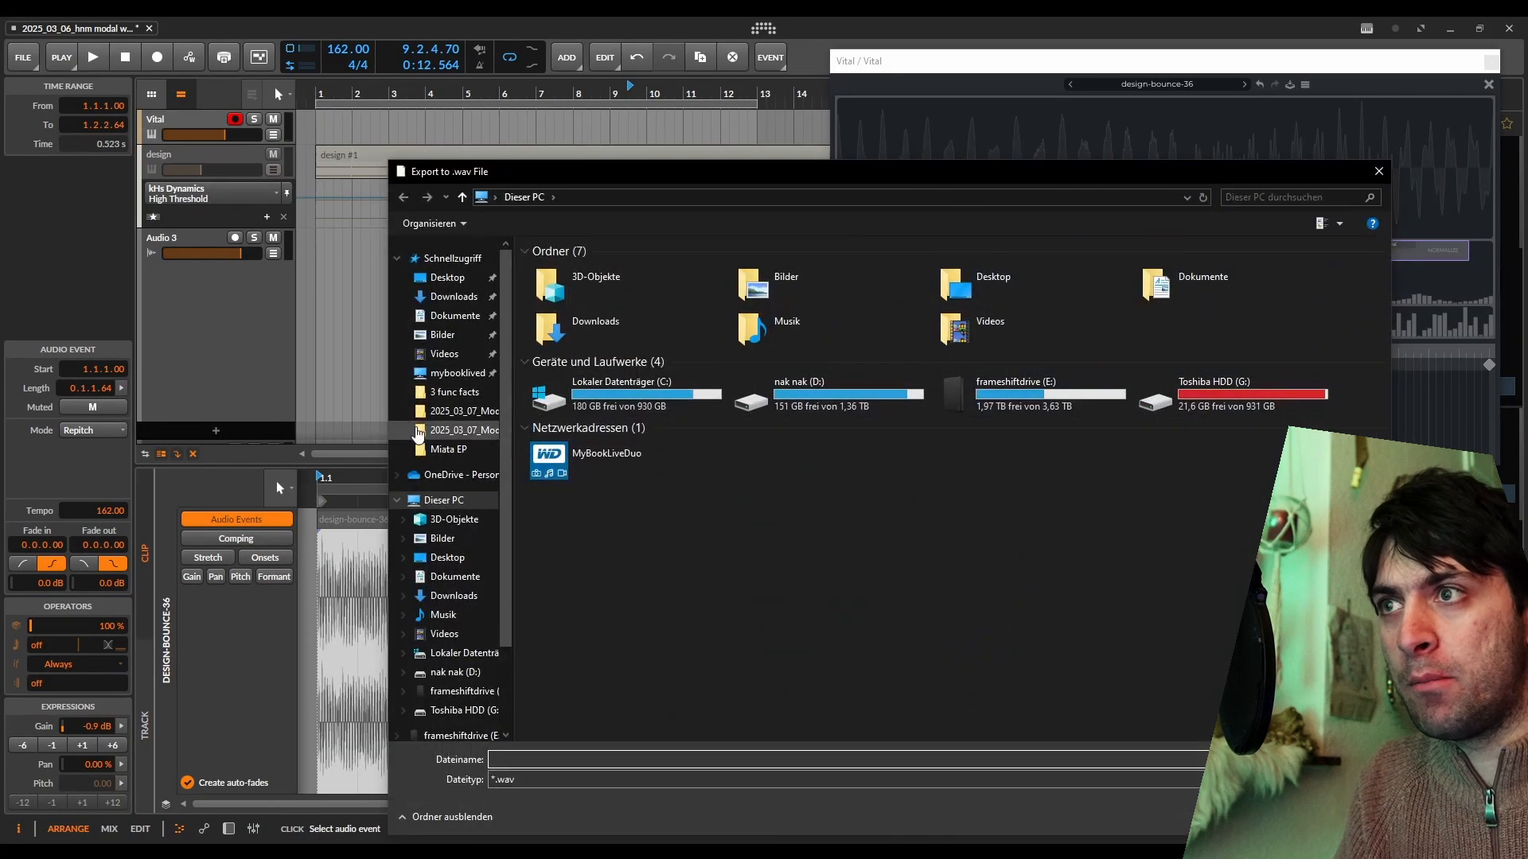
left_click(460, 413)
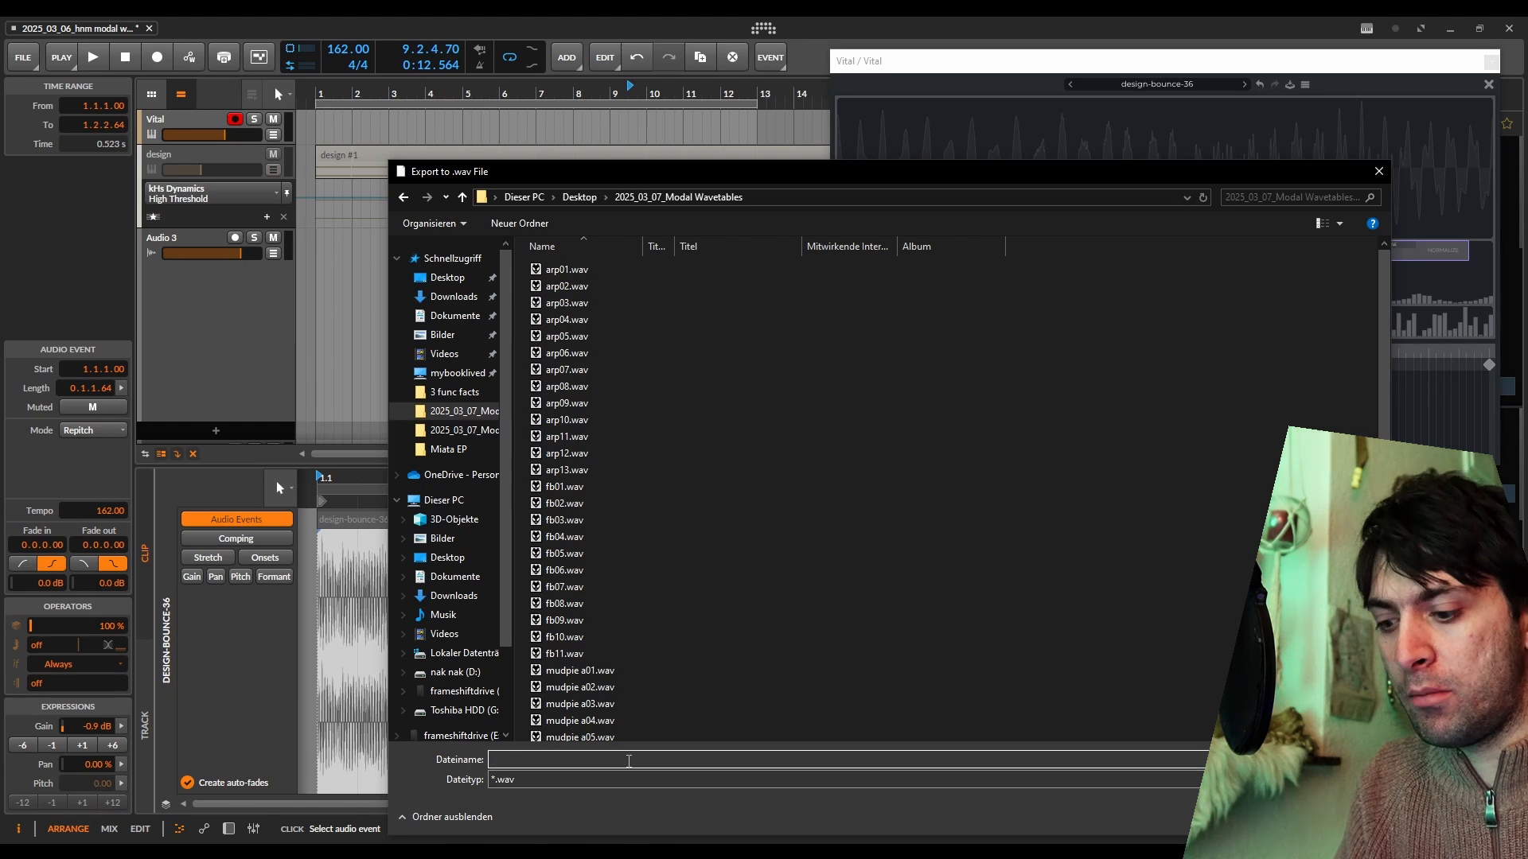
type("fb12")
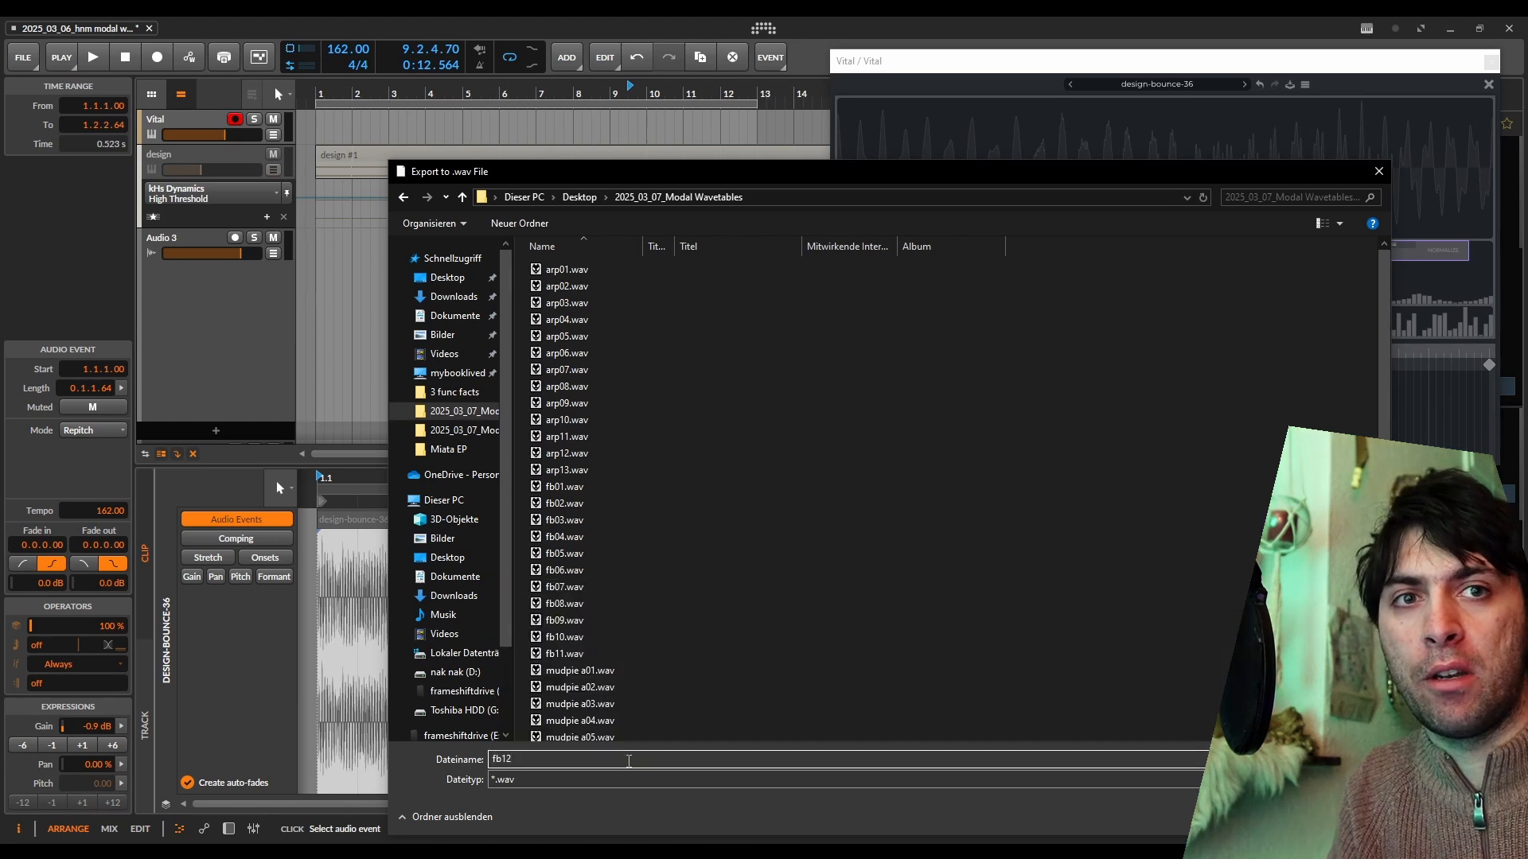
key("Return")
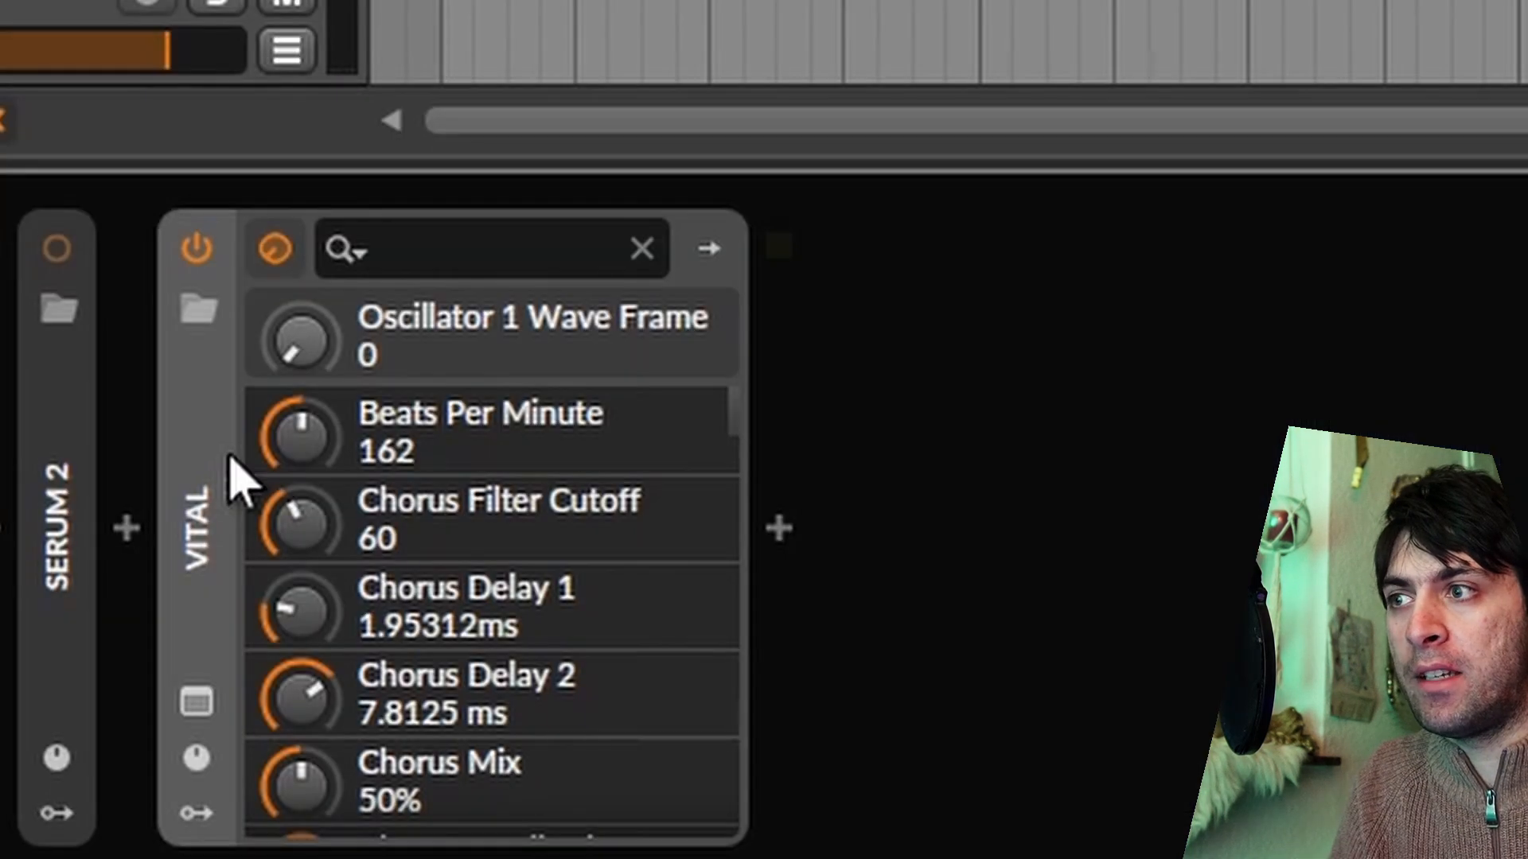
Switch to Serum and import the arp01 wavetable into oscillator A through its table editor, closing the editor again.
key("alt+a")
double_click(199, 480)
left_click(261, 521)
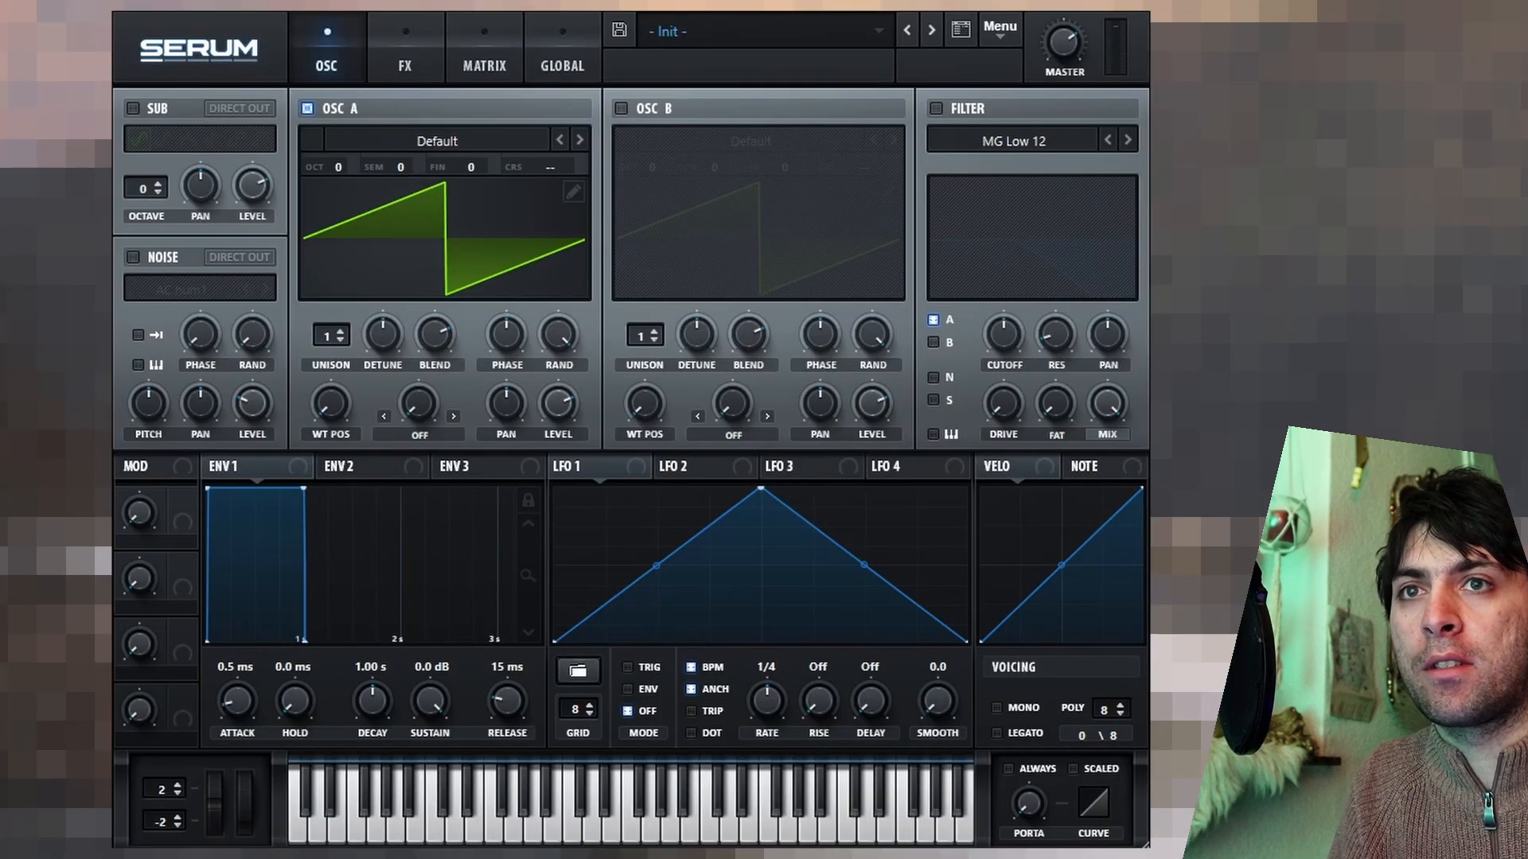
left_click(574, 191)
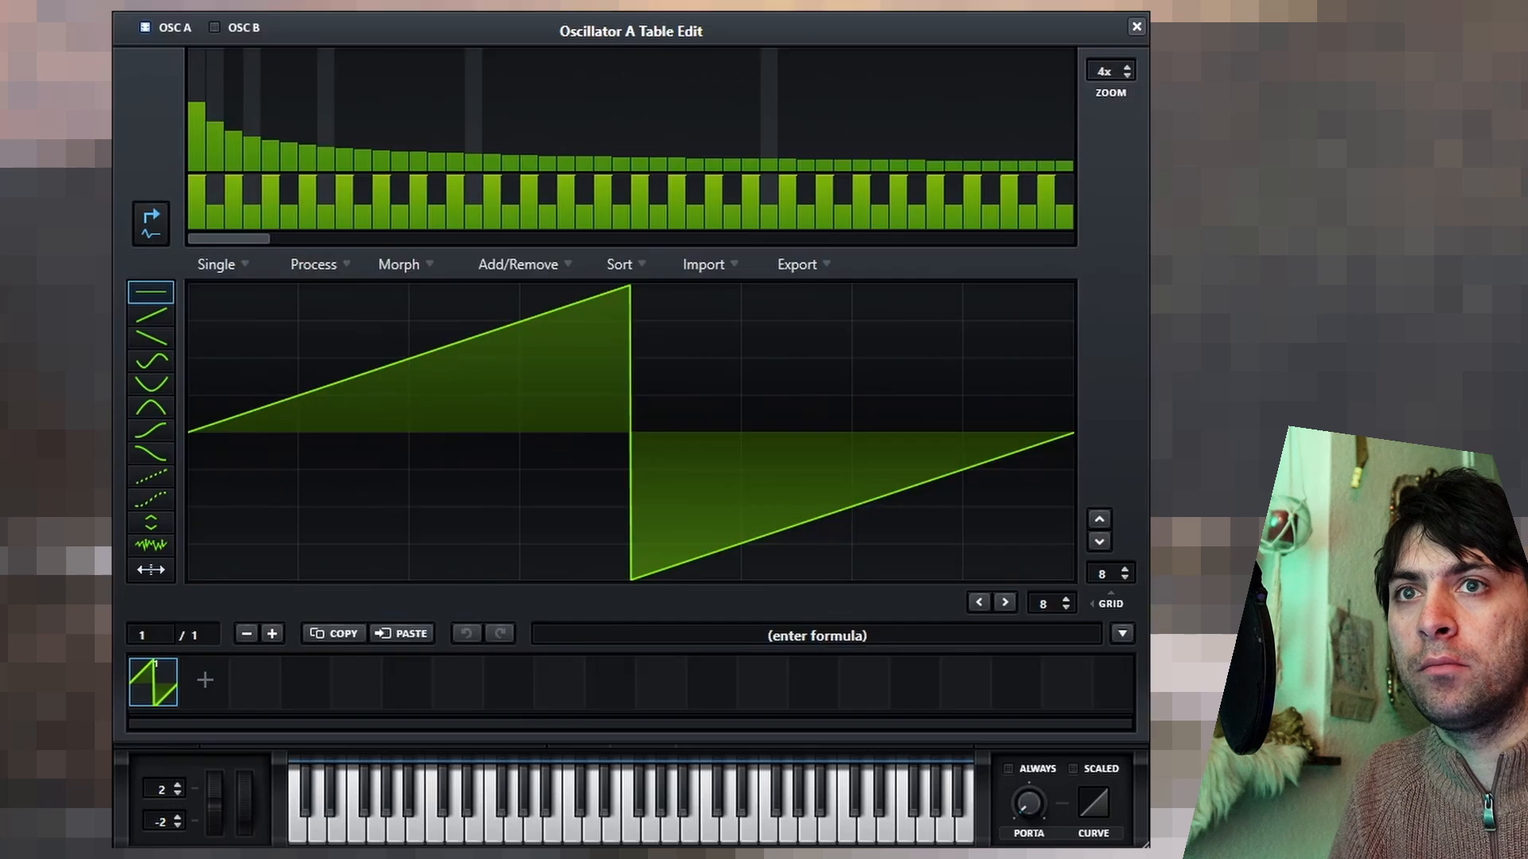
left_click_drag(623, 290, 624, 303)
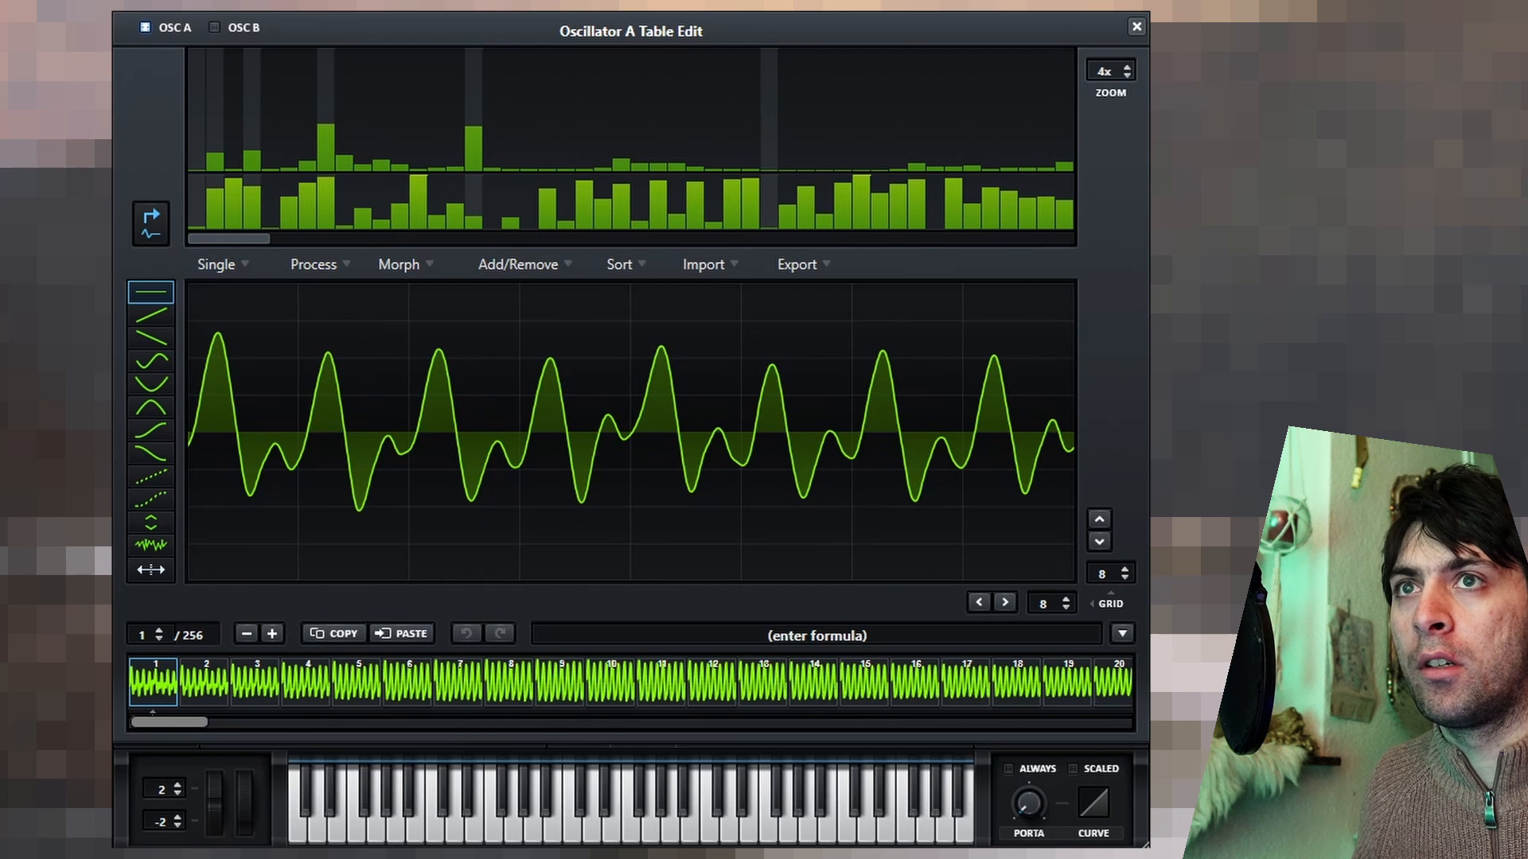
left_click(1136, 27)
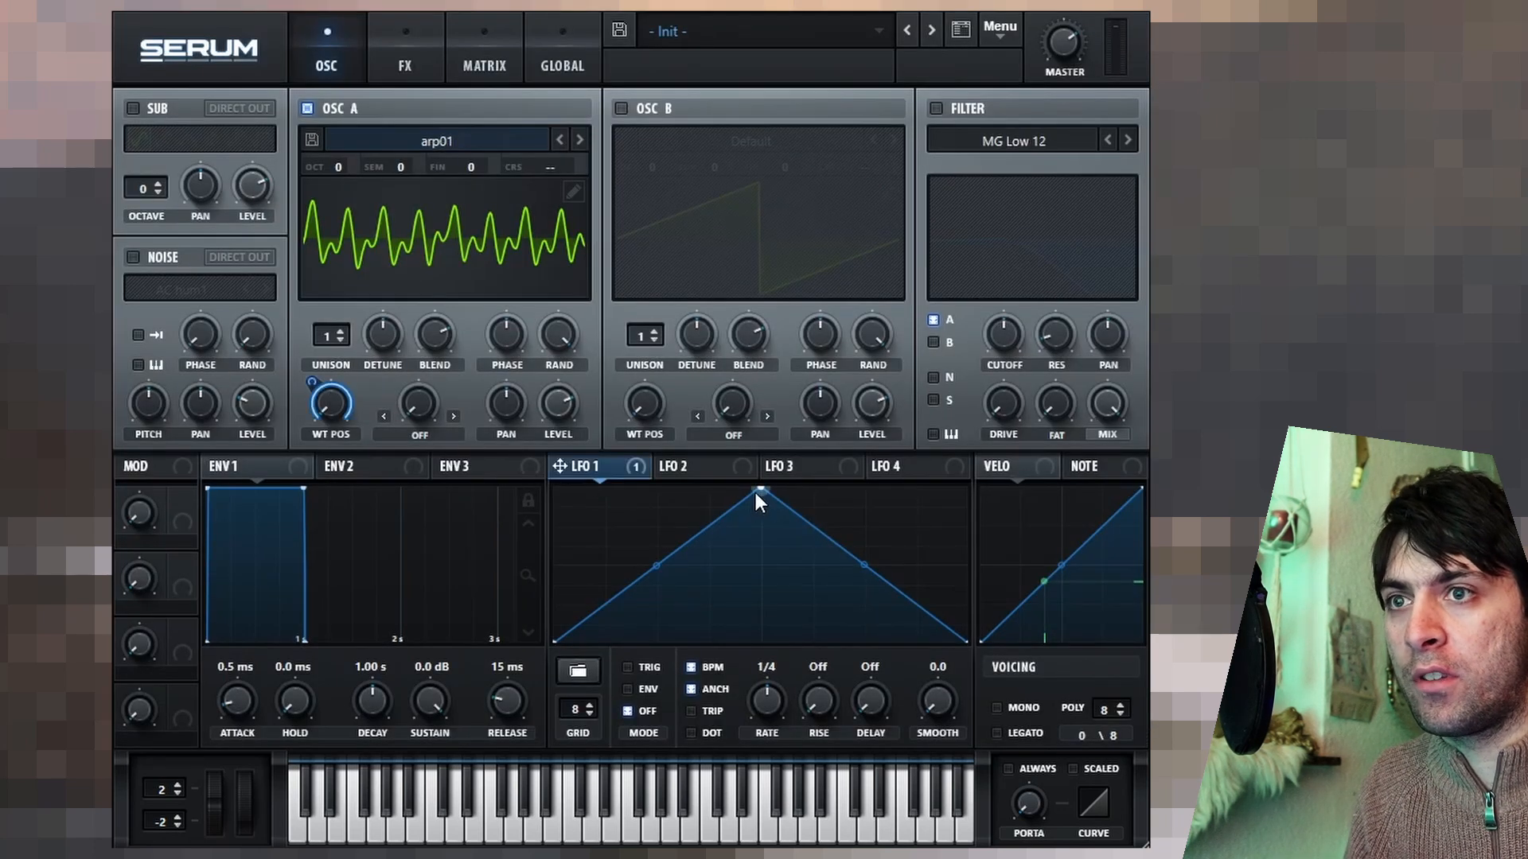
Reshape the LFO 1 triangle that modulates oscillator A's wavetable position into a rising ramp and set its rate to one bar.
left_click_drag(758, 490, 966, 488)
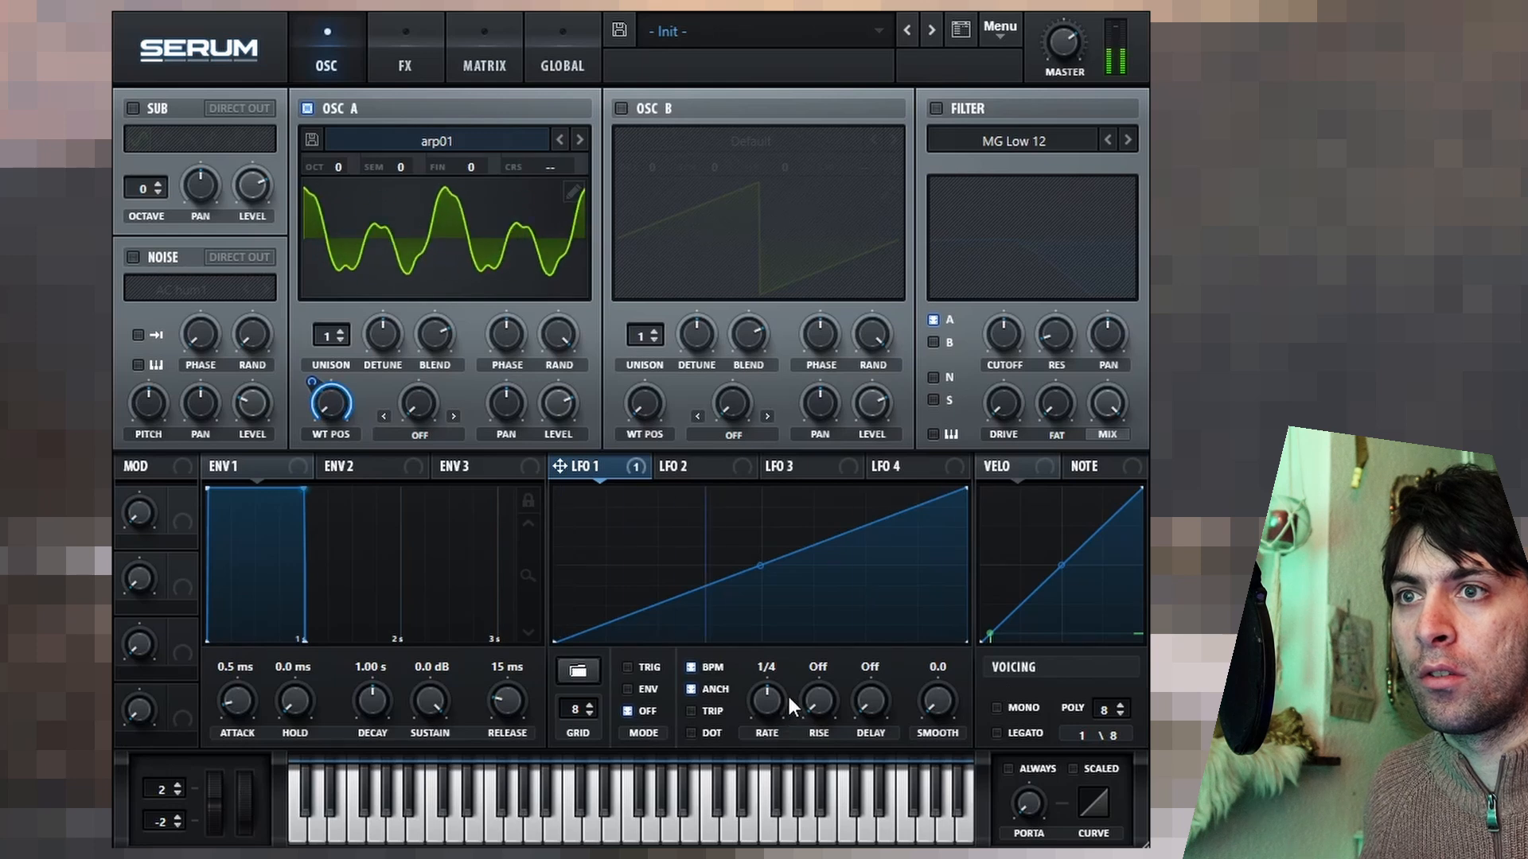
left_click_drag(786, 694, 781, 727)
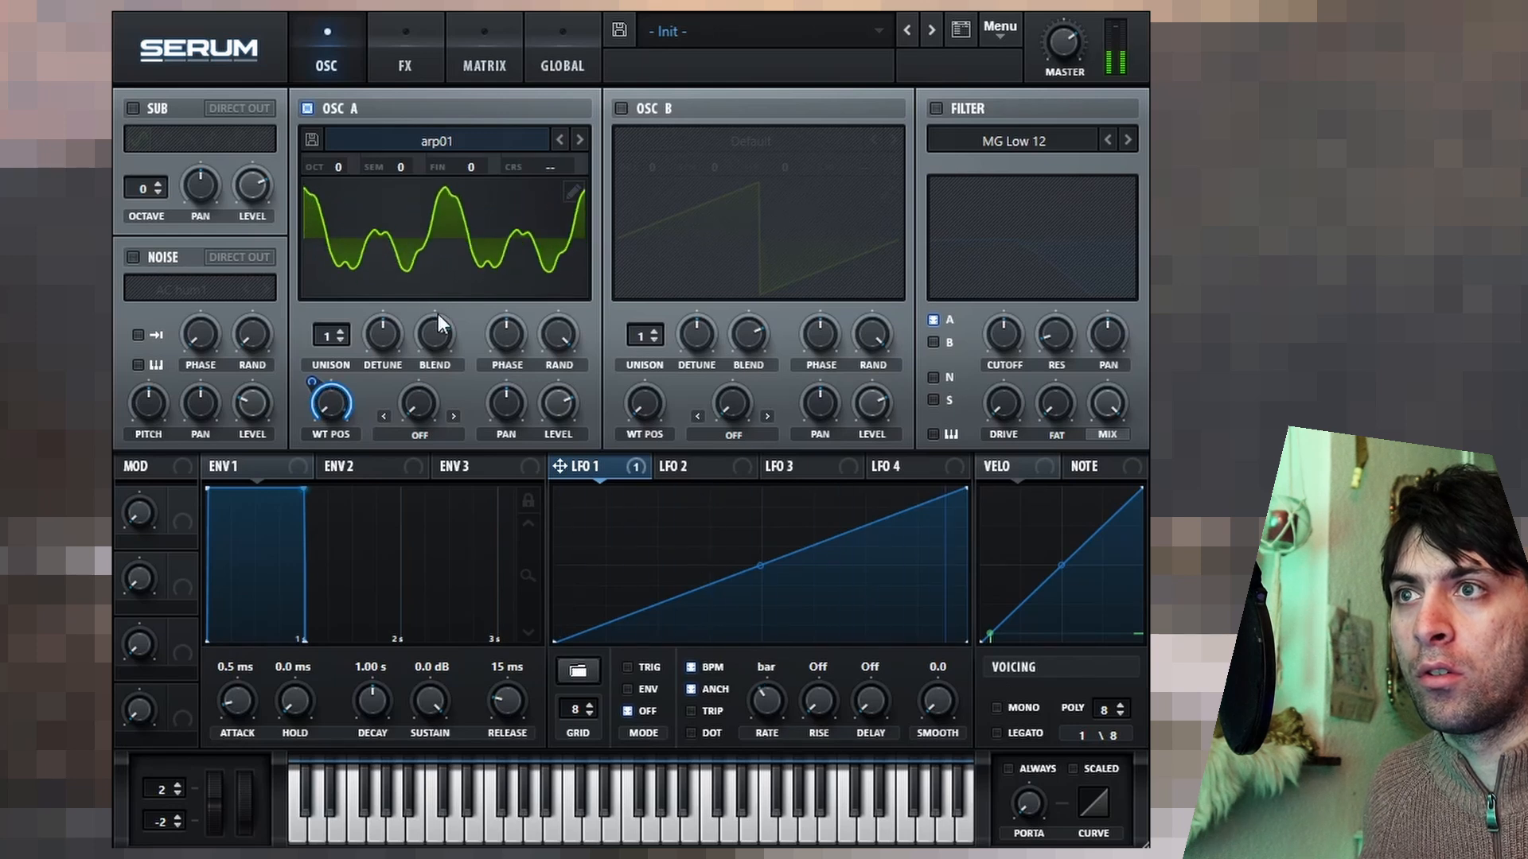
mouse_move(1068, 35)
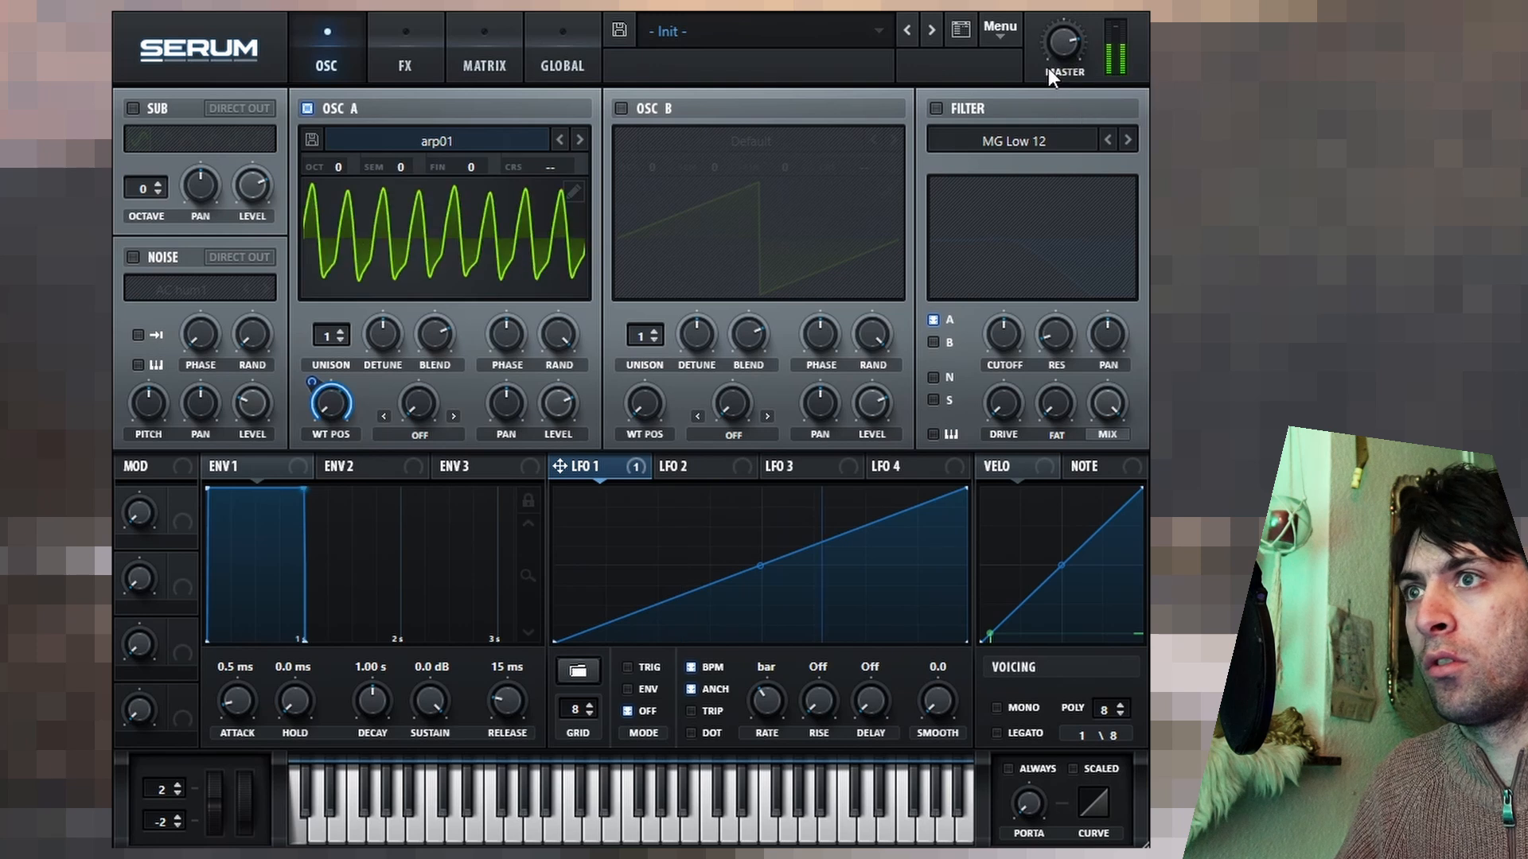
Process oscillator A's wavetable with Remove DC Offset and Normalize Each (Gained Separately).
left_click(567, 190)
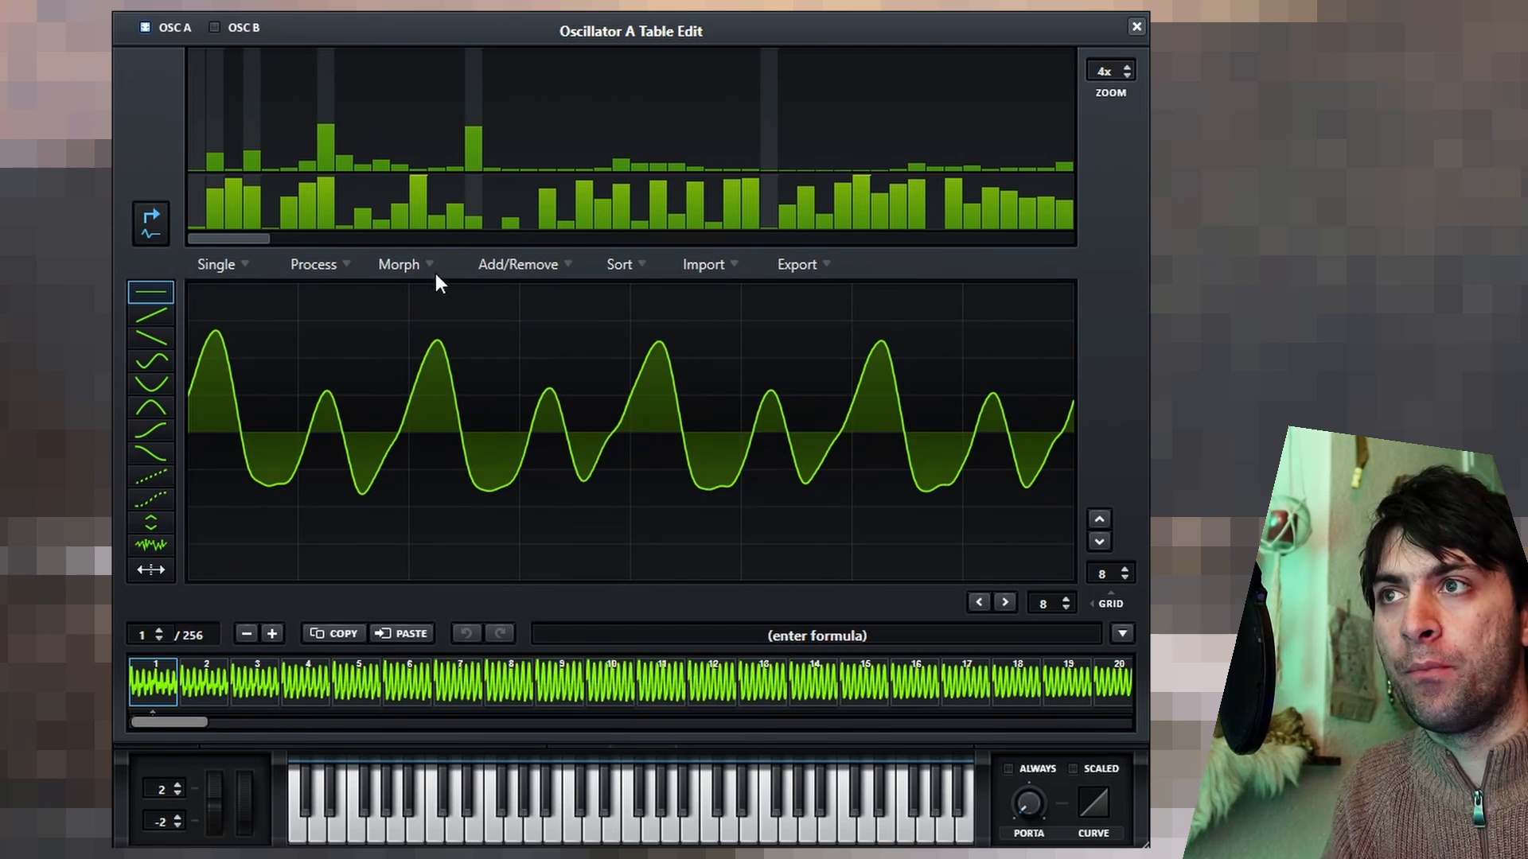
left_click(331, 265)
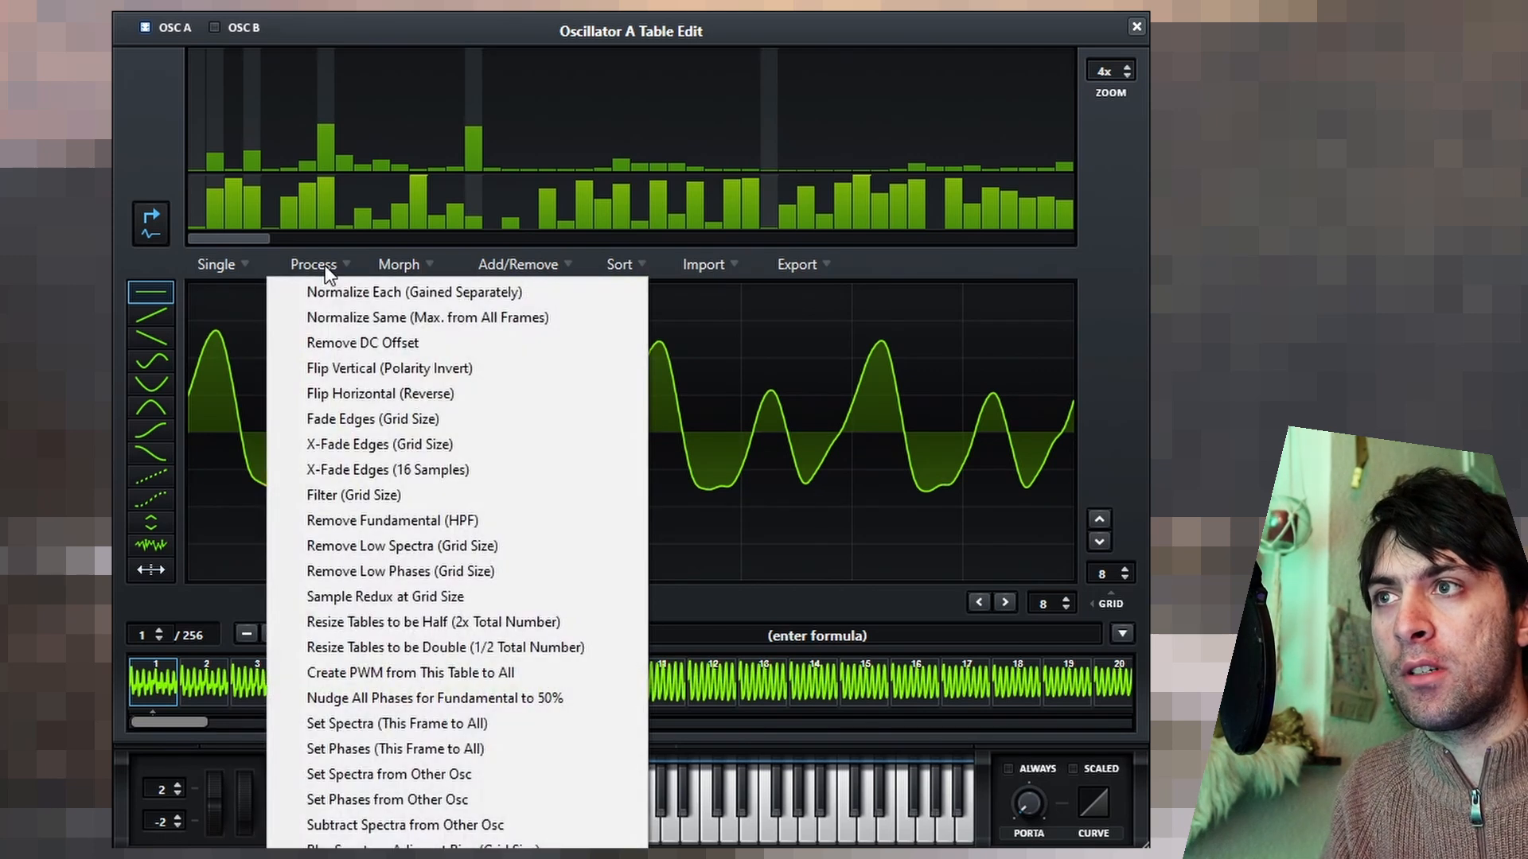
left_click(363, 342)
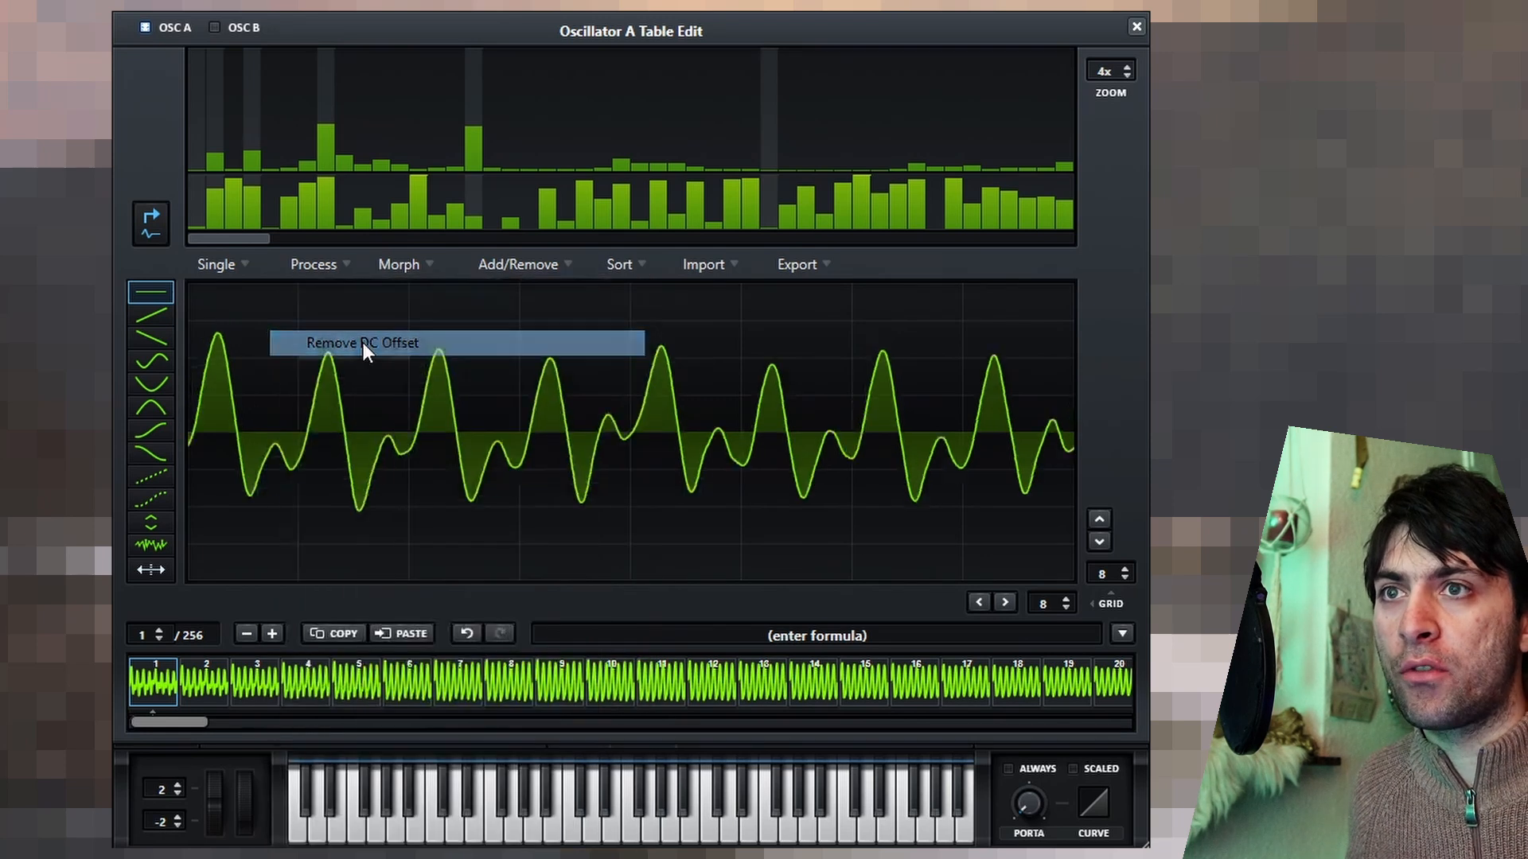
left_click(300, 263)
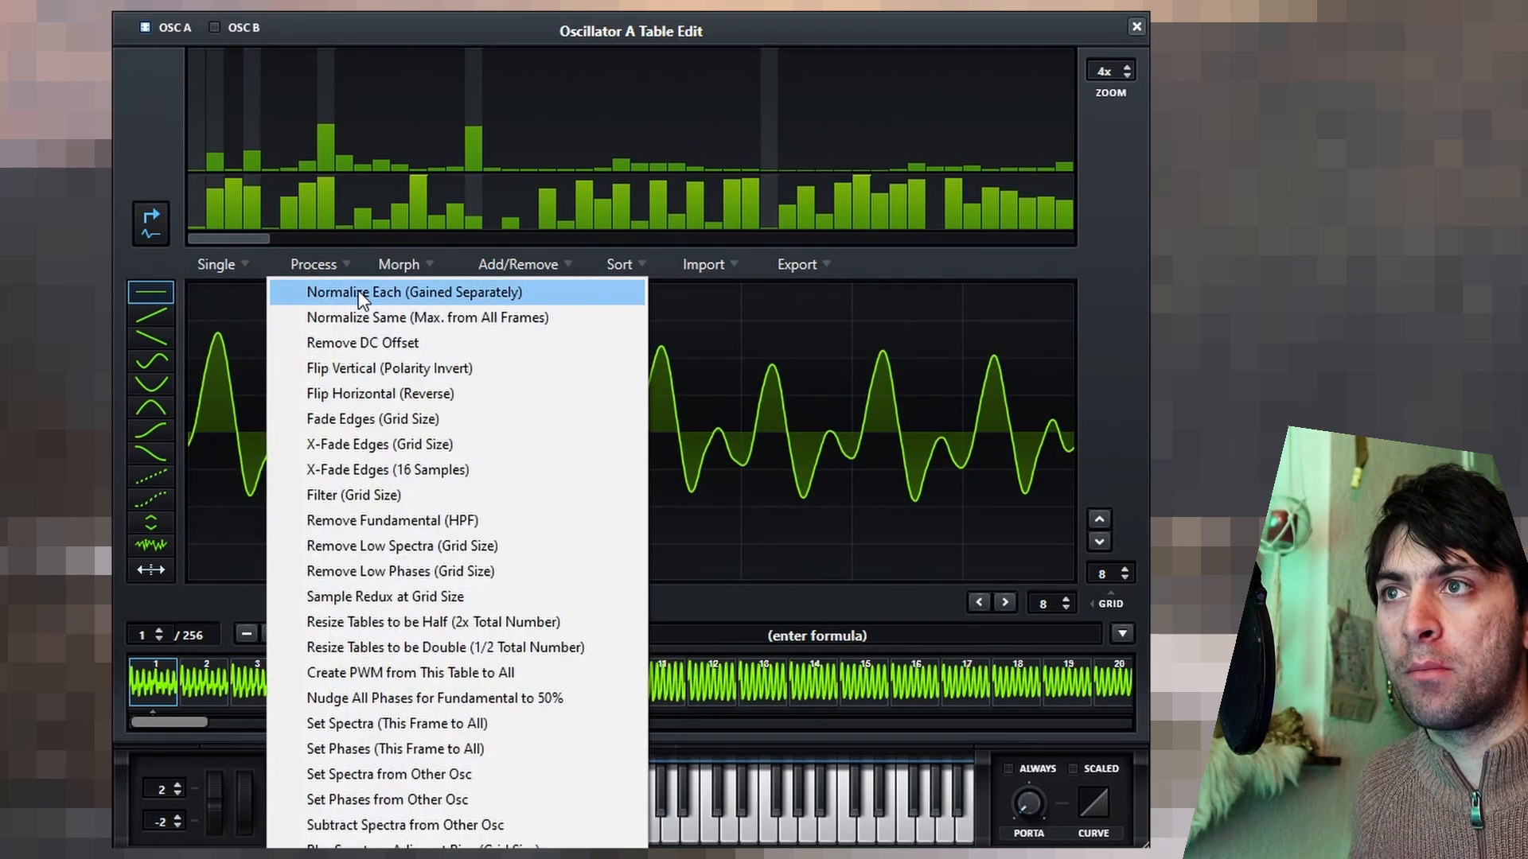
left_click(359, 292)
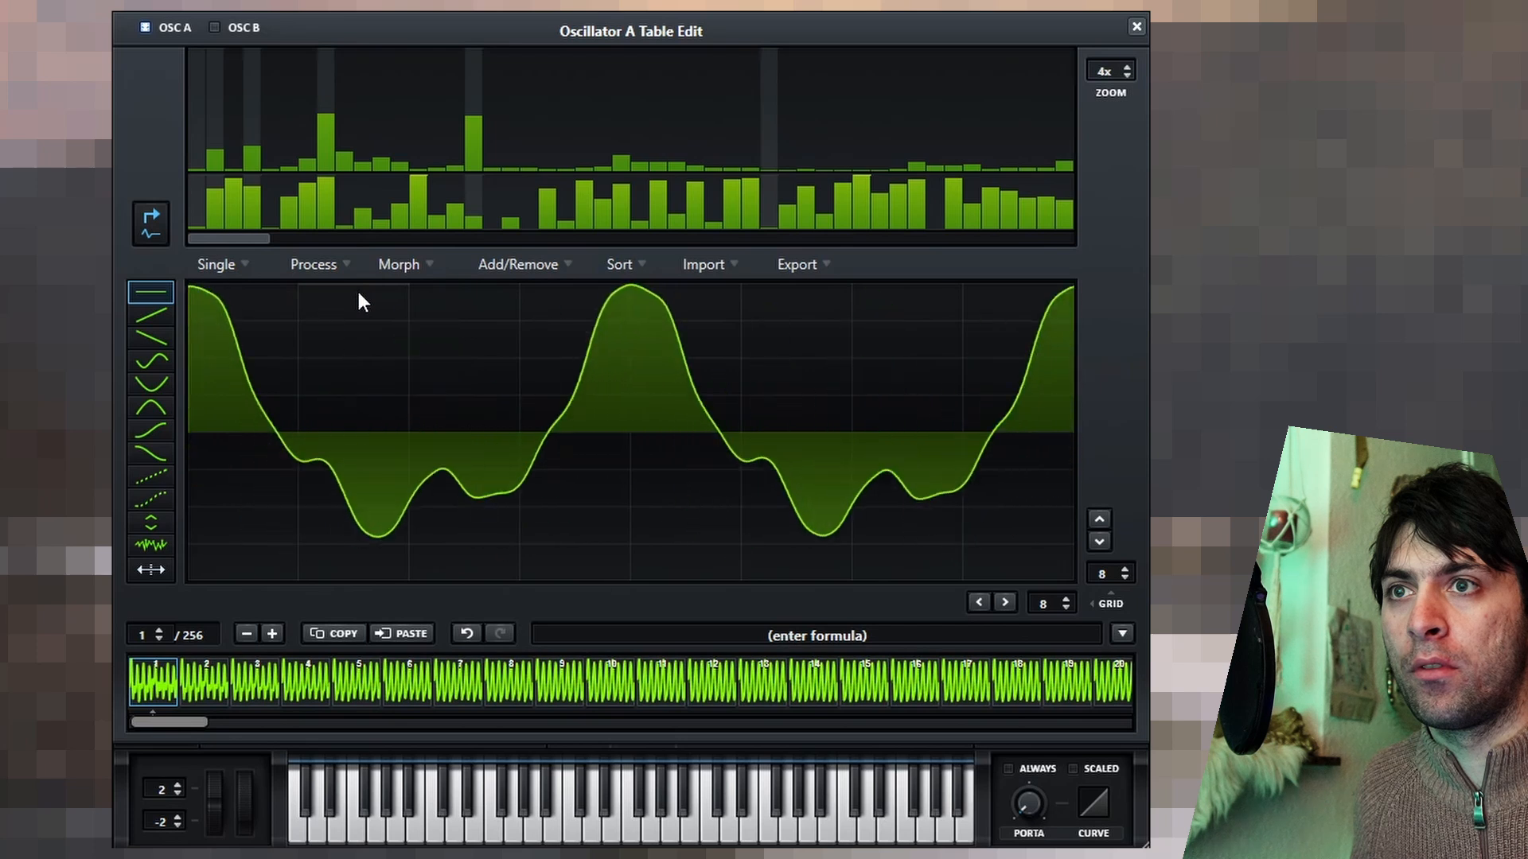